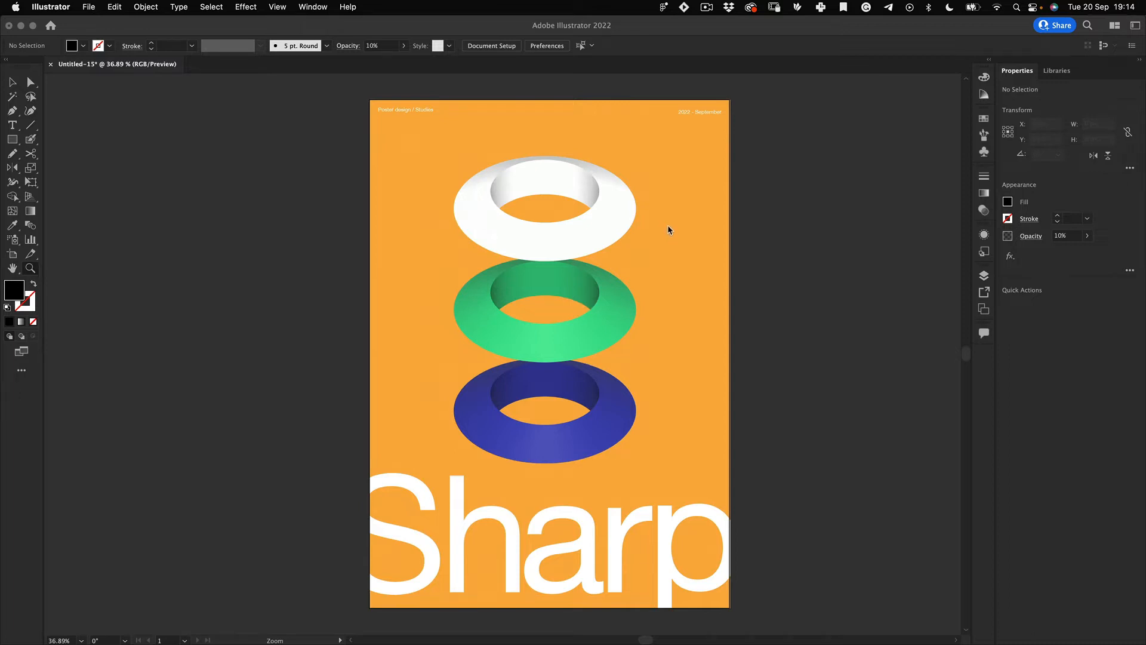
Start a new document and name it Poster_Sharp.
left_click(783, 184)
key("super+n")
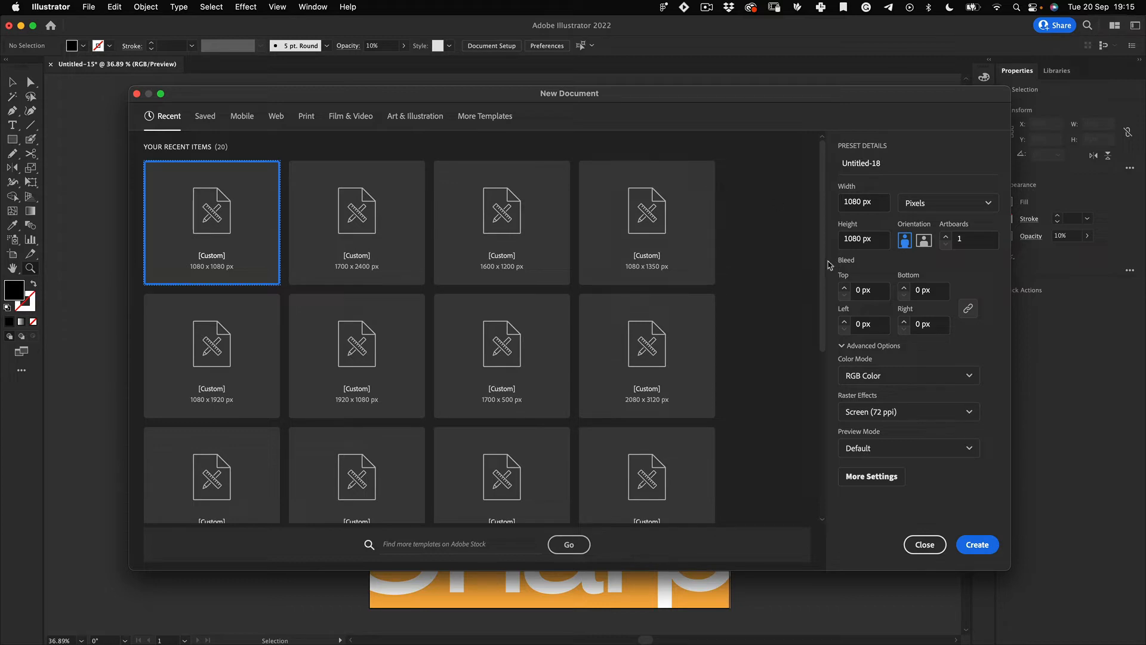
left_click(893, 163)
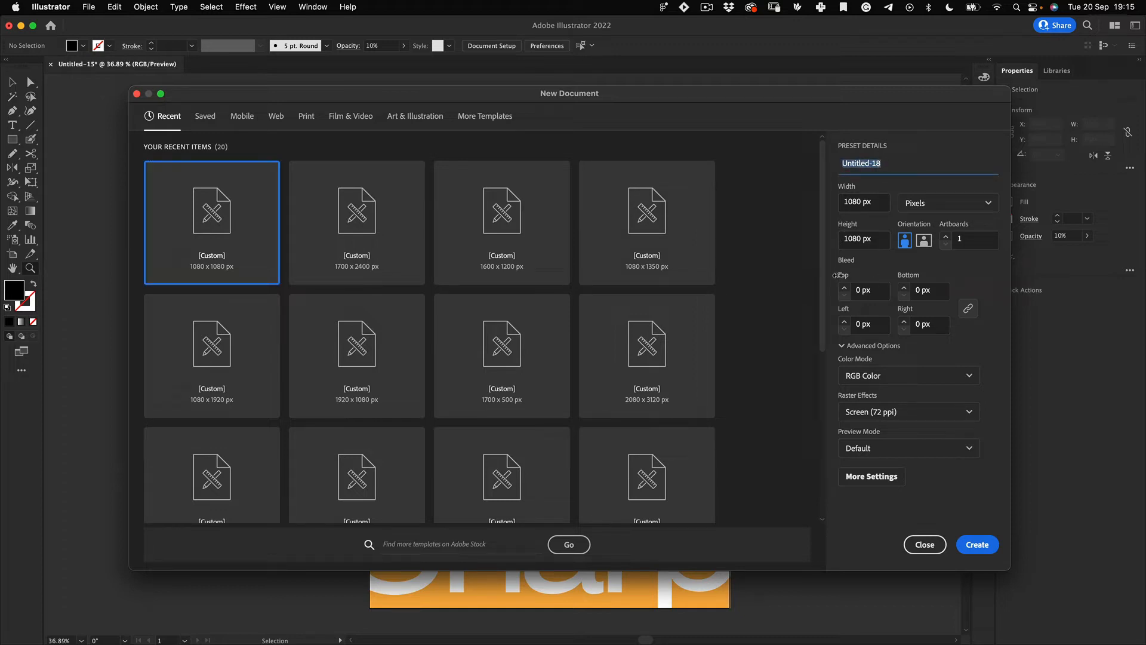
type("Poster")
left_click(830, 5)
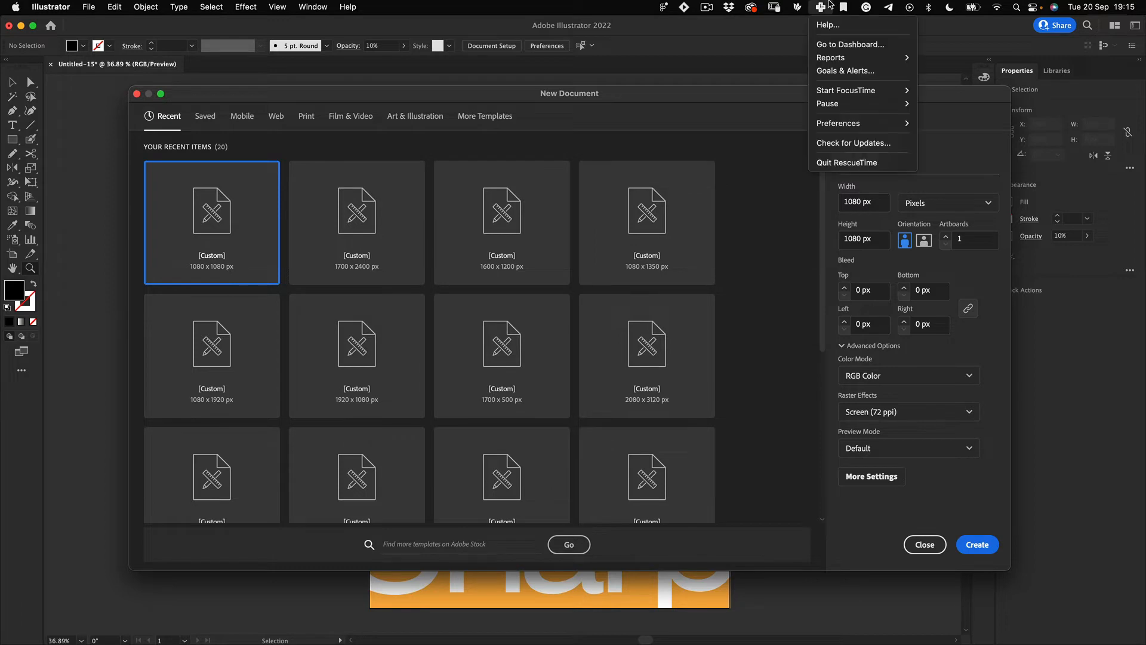
left_click(830, 4)
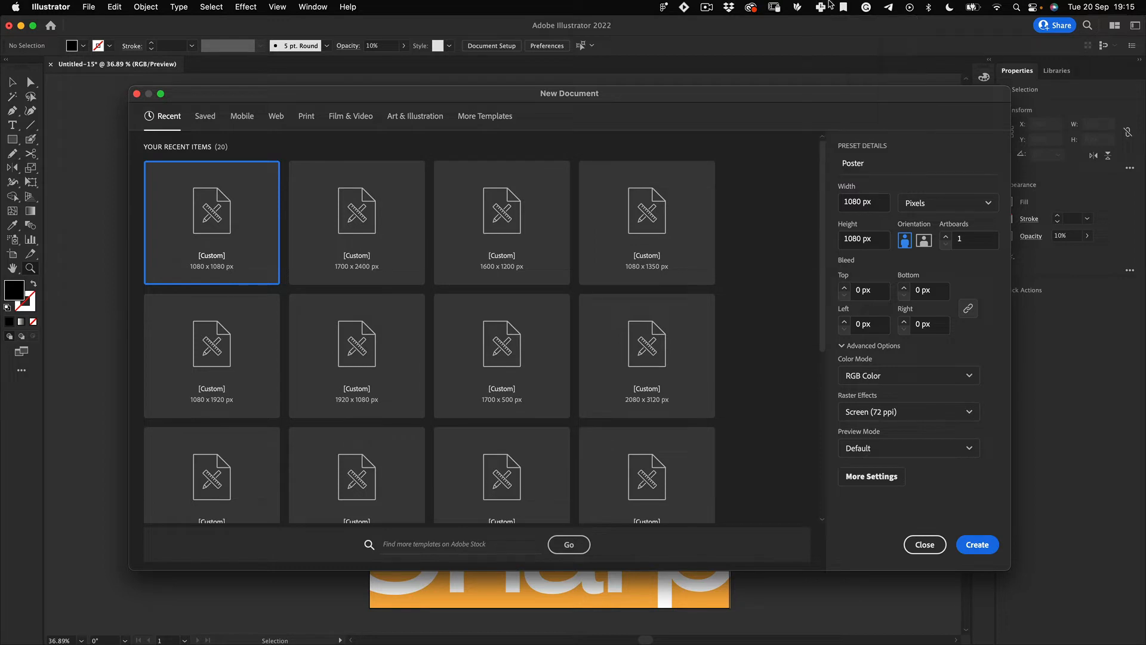
left_click(876, 169)
type("_Sharp")
Set the document size to 1700 px wide by 2400 px high and create it.
key("Tab")
type("17000")
key("BackSpace")
key("Tab")
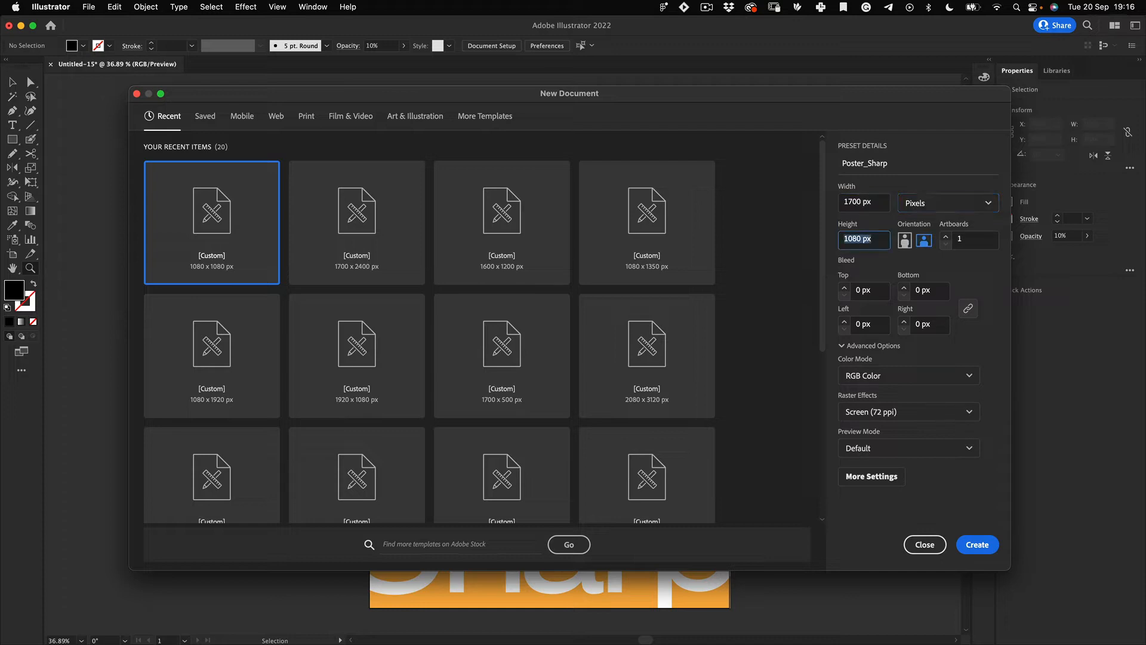
type("2400")
key("Tab")
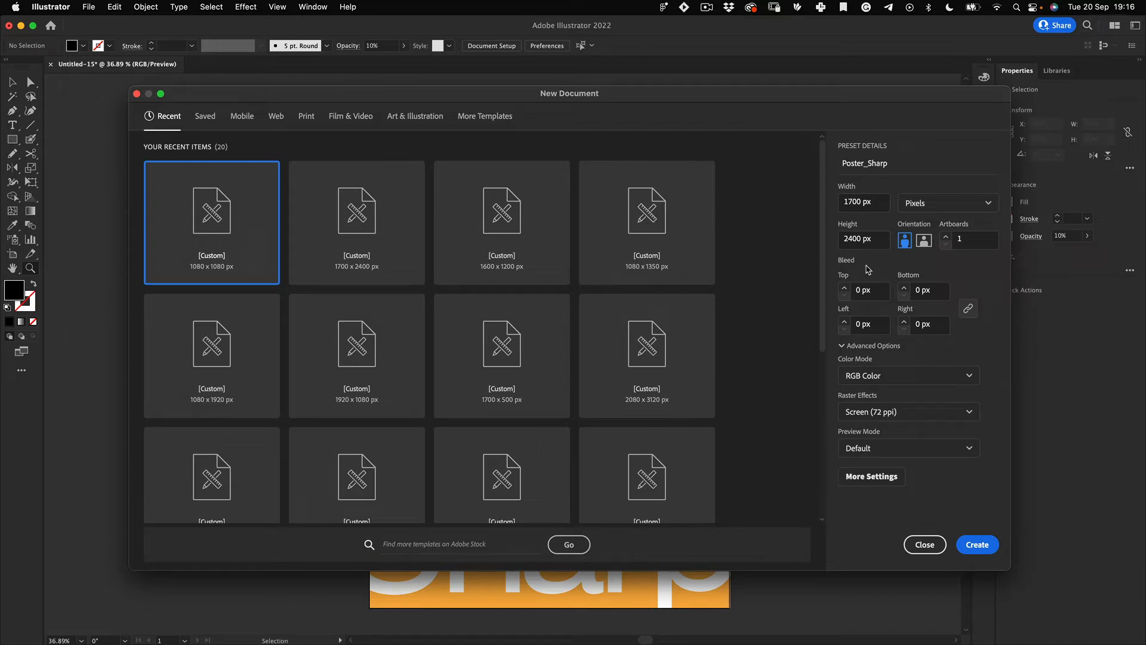
left_click(871, 201)
left_click(867, 239)
left_click(976, 544)
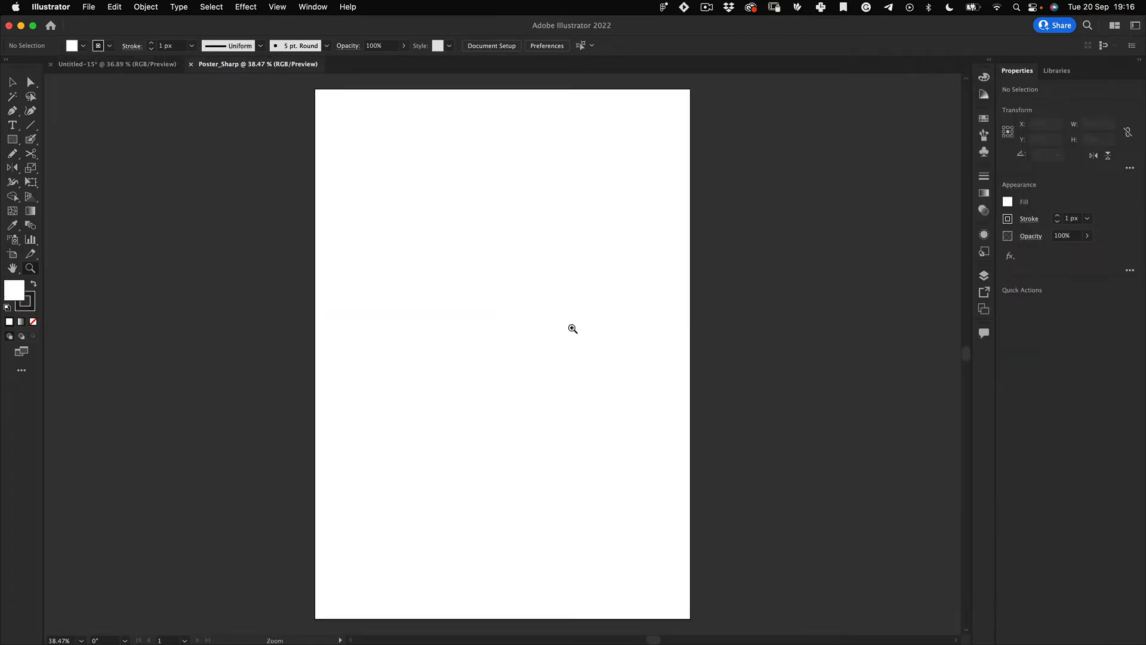
left_click_drag(573, 330, 600, 314)
mouse_move(547, 340)
left_mouse_down()
mouse_move(401, 421)
mouse_move(421, 387)
mouse_move(553, 347)
left_mouse_up()
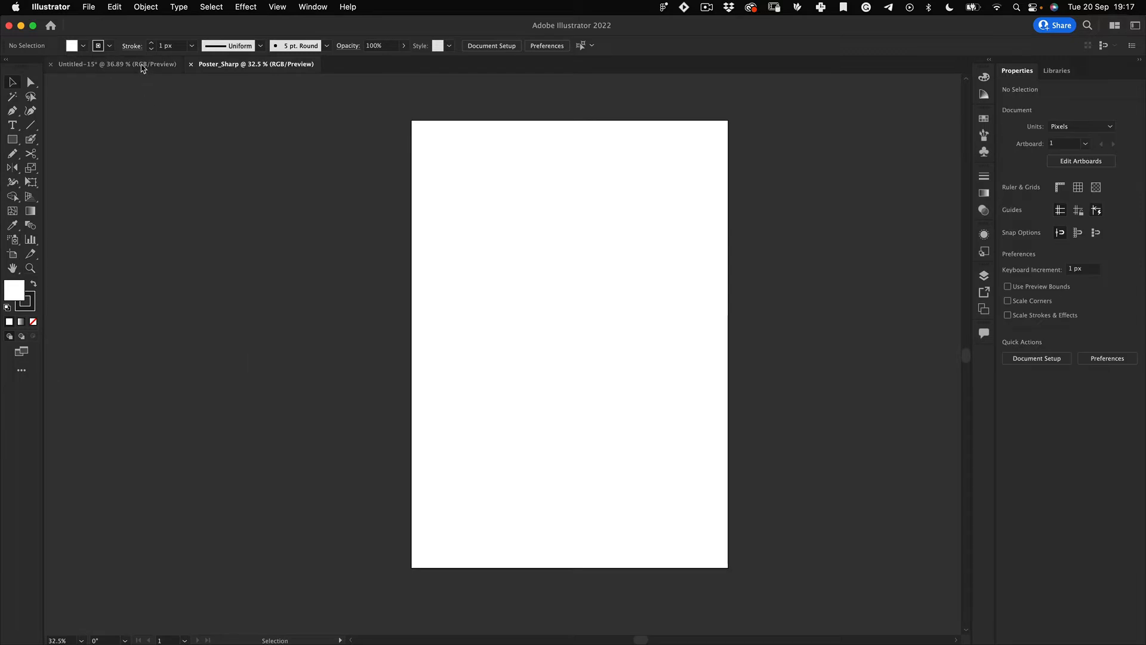
Switch to the finished poster document and check the memory specification in the Mac's system overview.
left_click(143, 66)
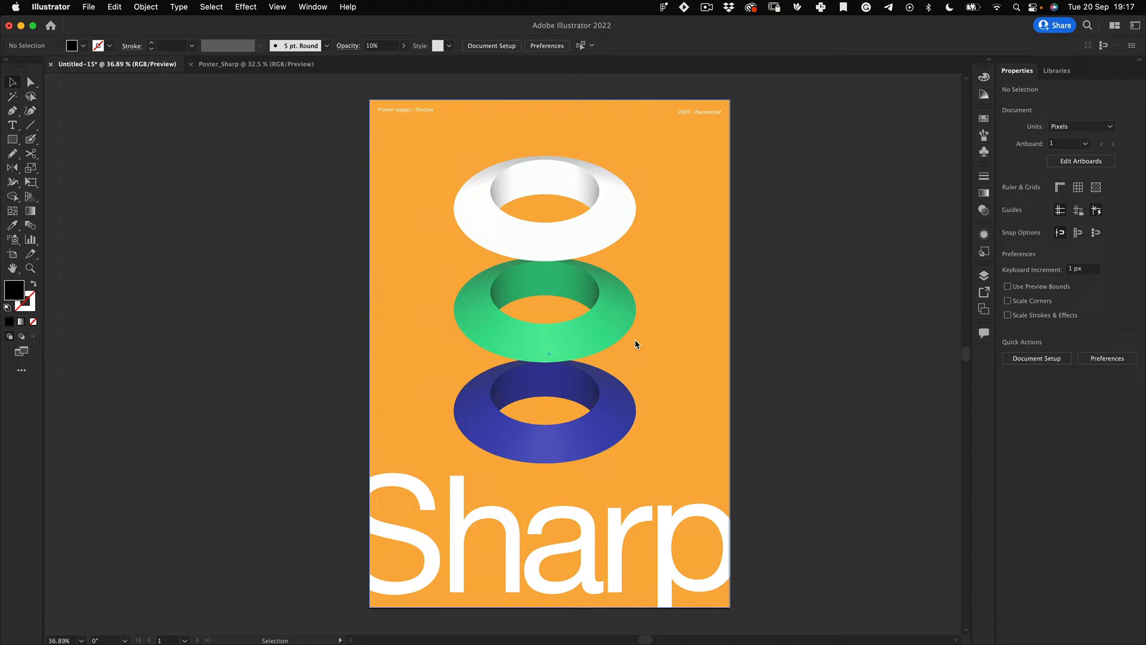
left_click(17, 7)
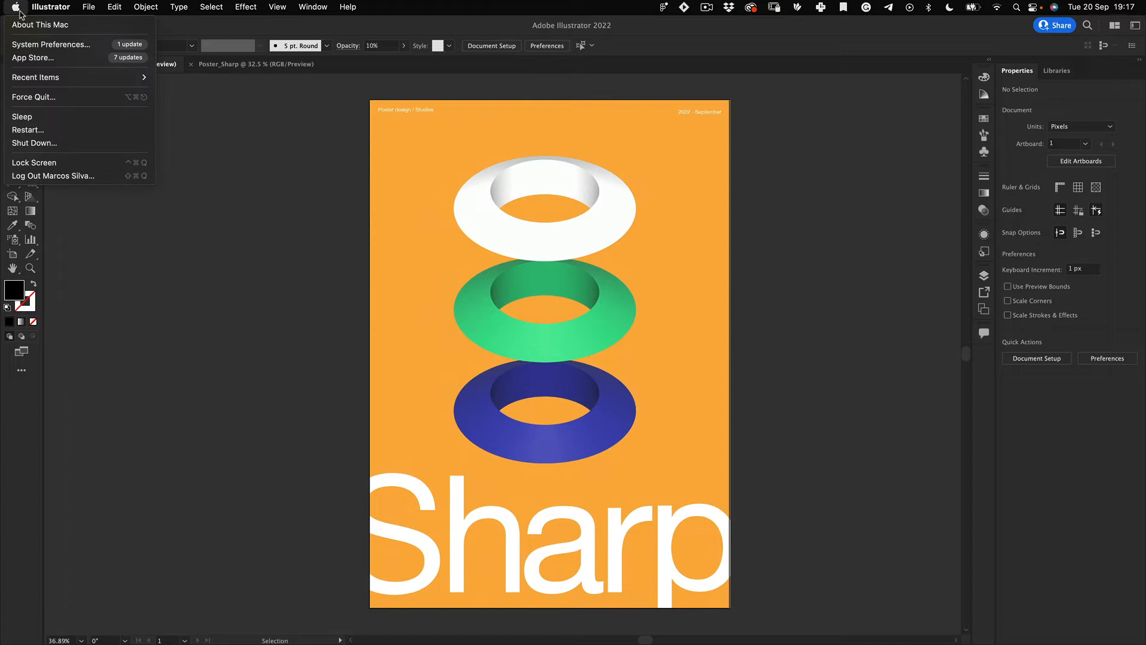
left_click(38, 25)
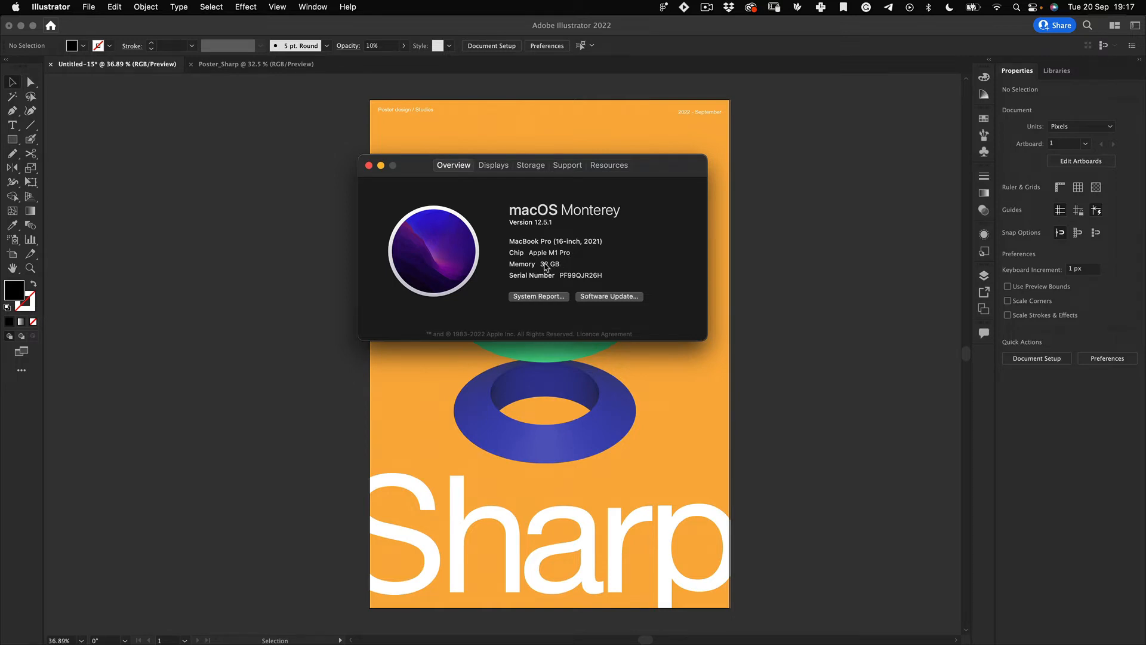
left_click_drag(544, 266, 571, 267)
left_click(369, 165)
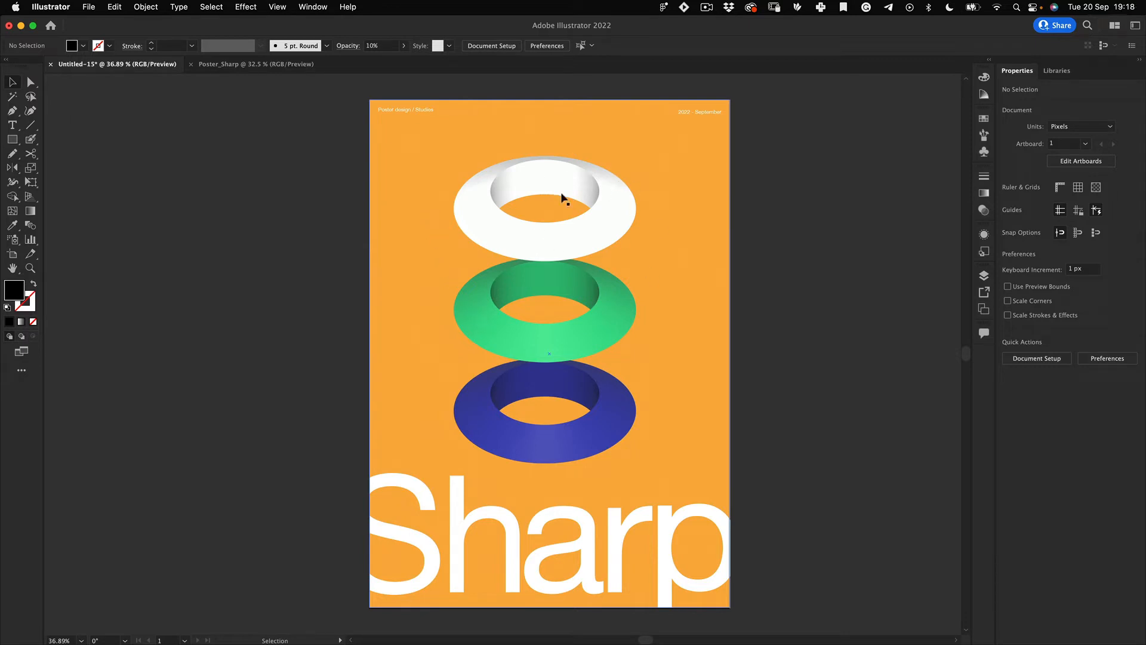
Examine the shading of the three stacked rings on the finished poster, up close and as a whole.
key("z")
left_click_drag(521, 187, 669, 134)
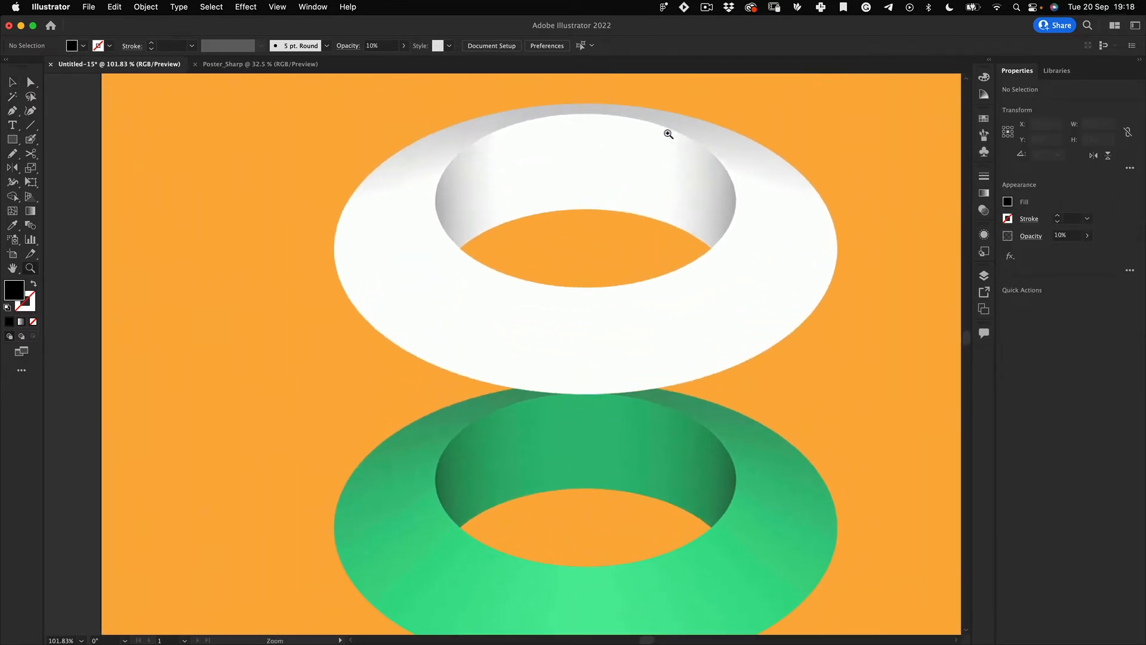
left_click_drag(521, 179, 560, 202)
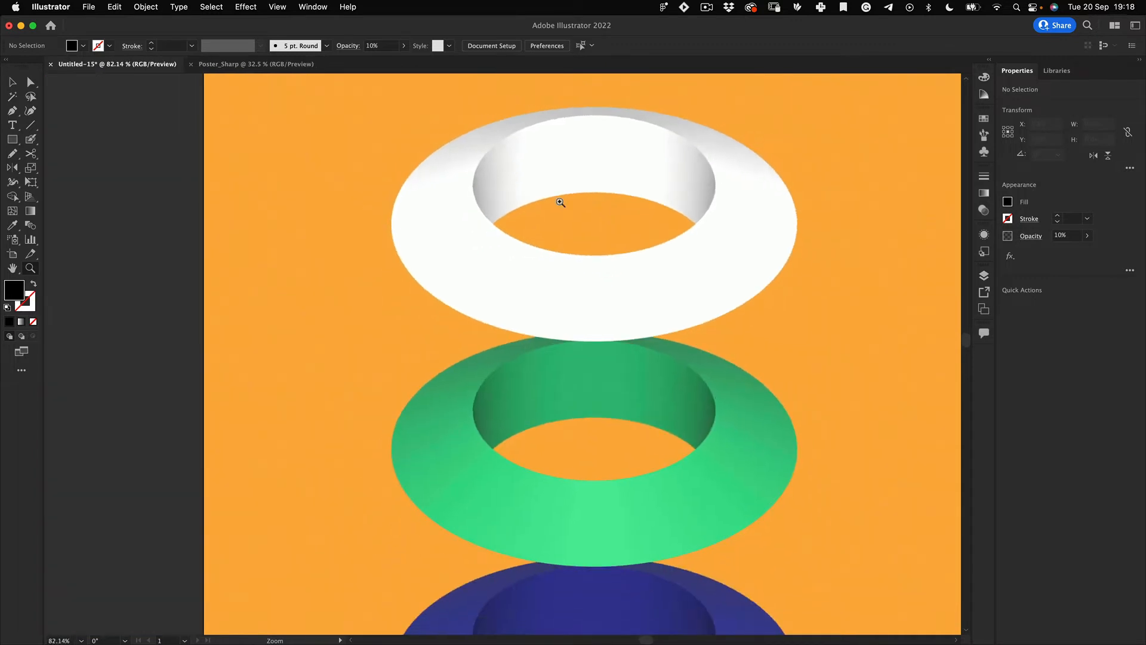
left_click_drag(601, 299, 547, 330)
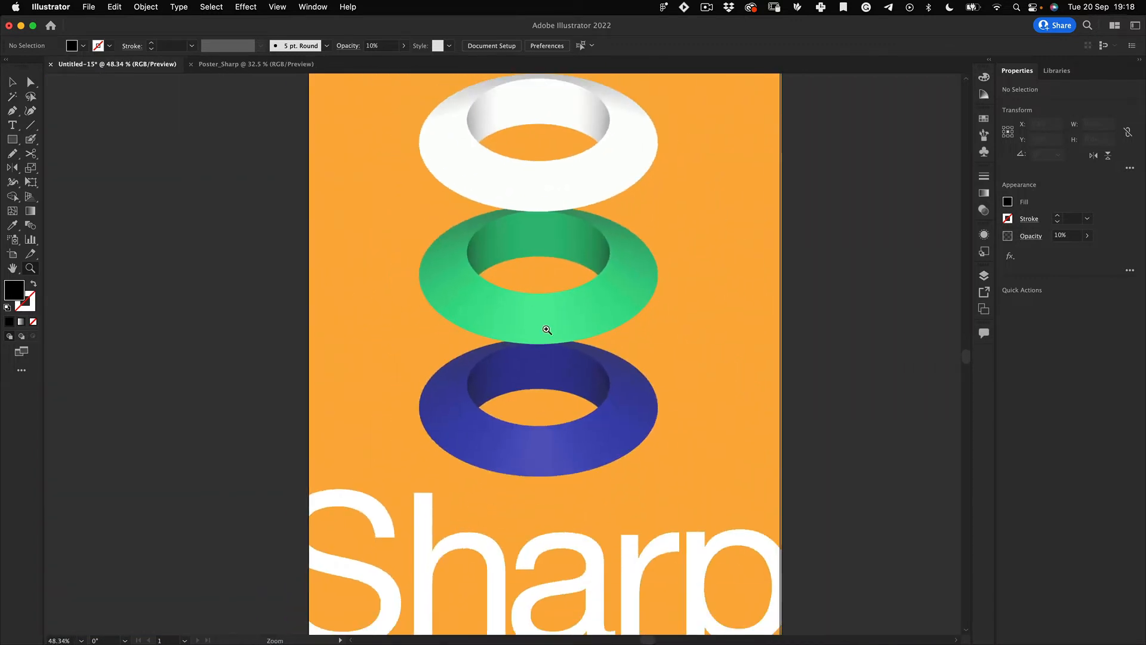
mouse_move(564, 284)
left_mouse_down()
mouse_move(514, 307)
mouse_move(539, 284)
mouse_move(555, 286)
mouse_move(557, 302)
mouse_move(543, 311)
mouse_move(568, 302)
left_mouse_up()
key("space")
key("space")
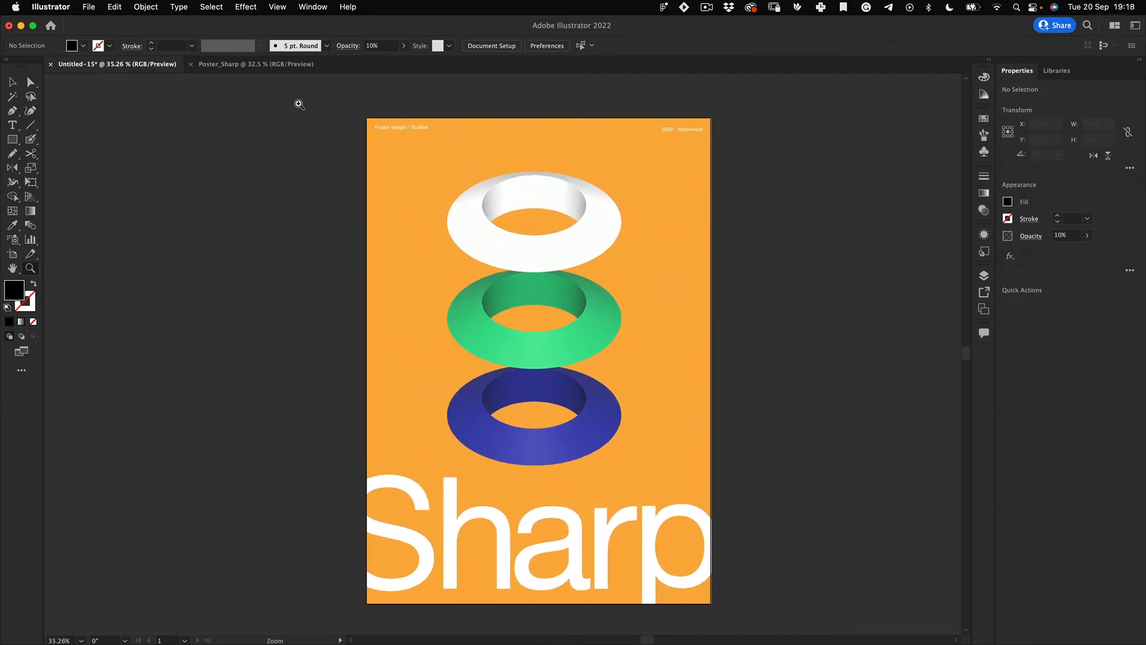
Create a three-pointed star with radii 114.3634 px and 43.6829 px in the upper half of the Poster_Sharp artboard.
left_click(237, 65)
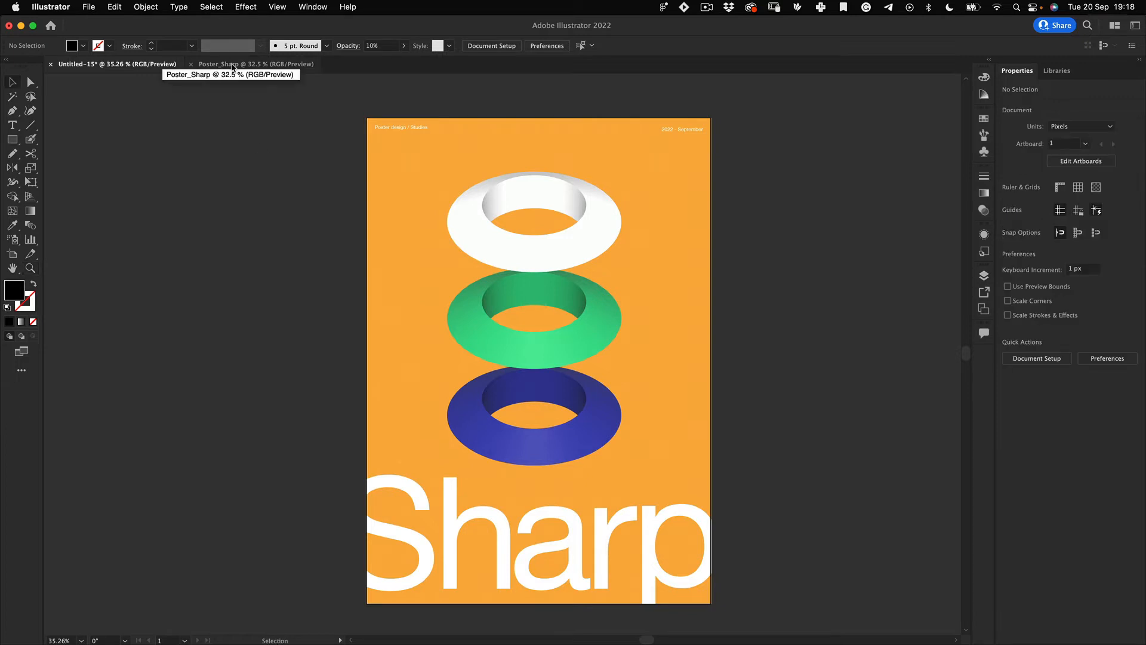
key("z")
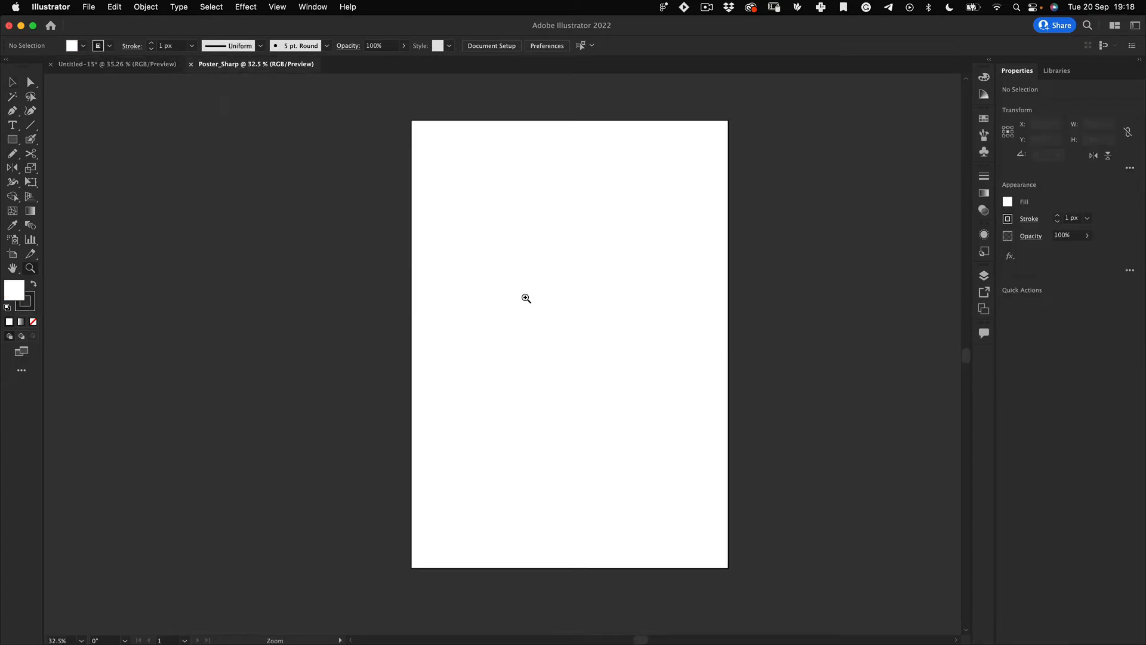
left_click_drag(525, 297, 520, 287)
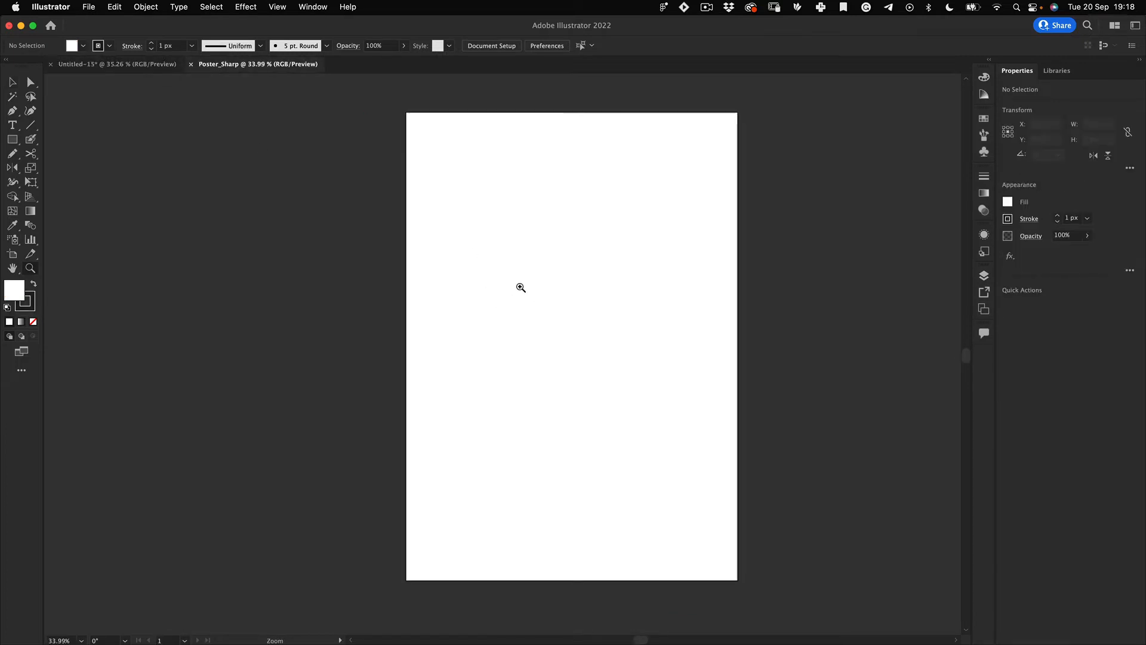
left_click(31, 127)
left_click(24, 143)
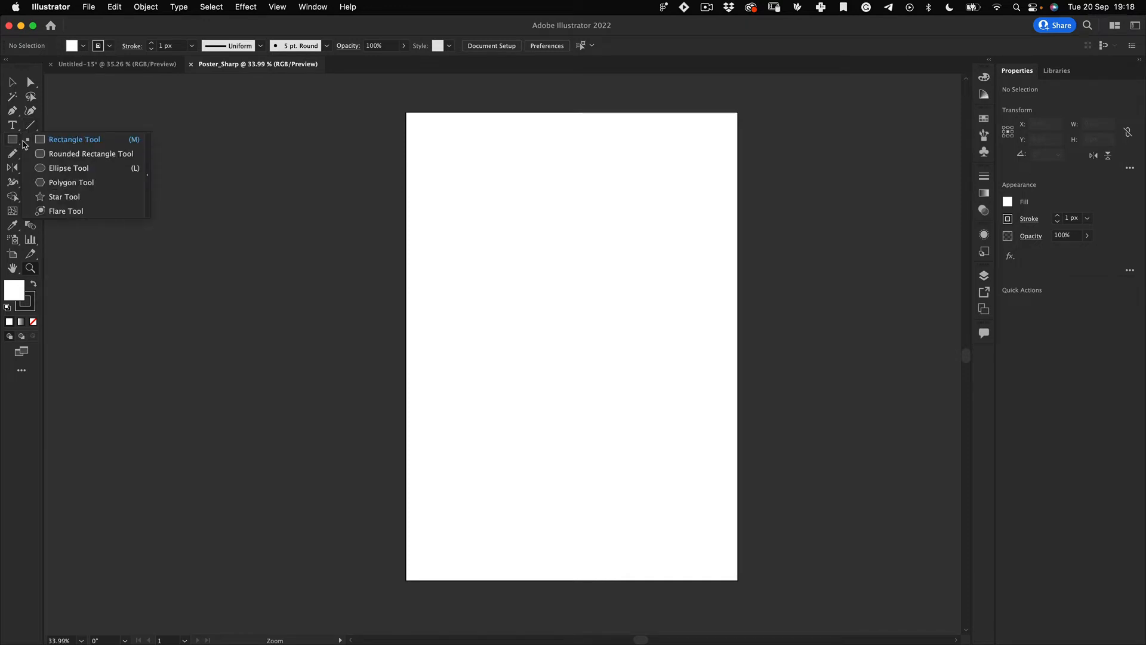
left_click(65, 198)
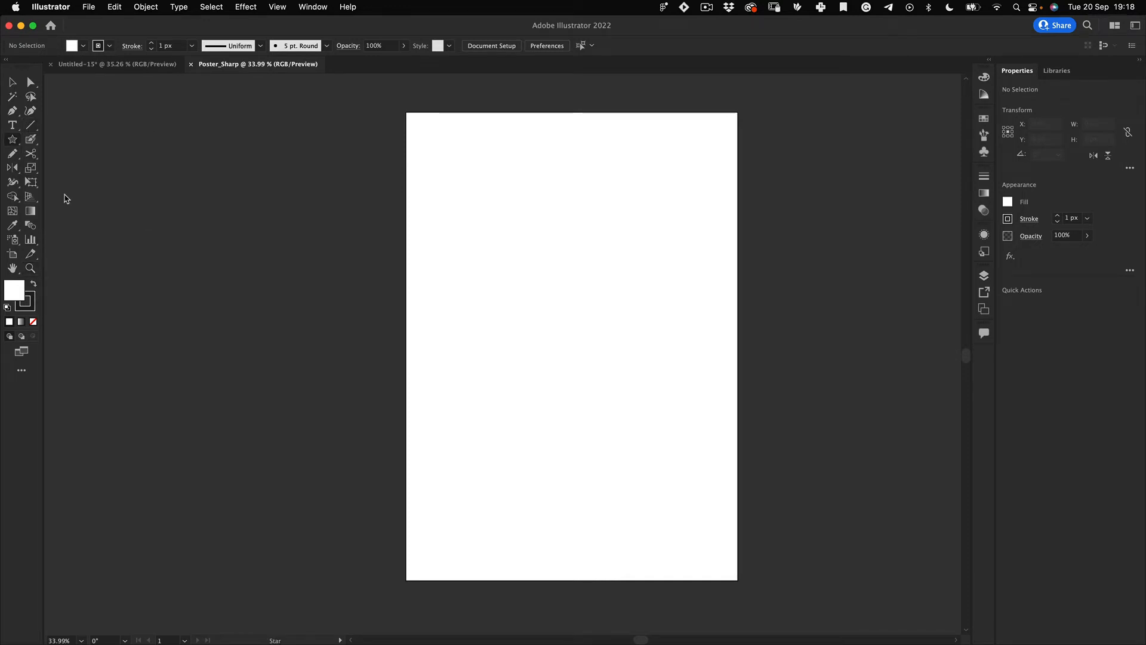
left_click(527, 285)
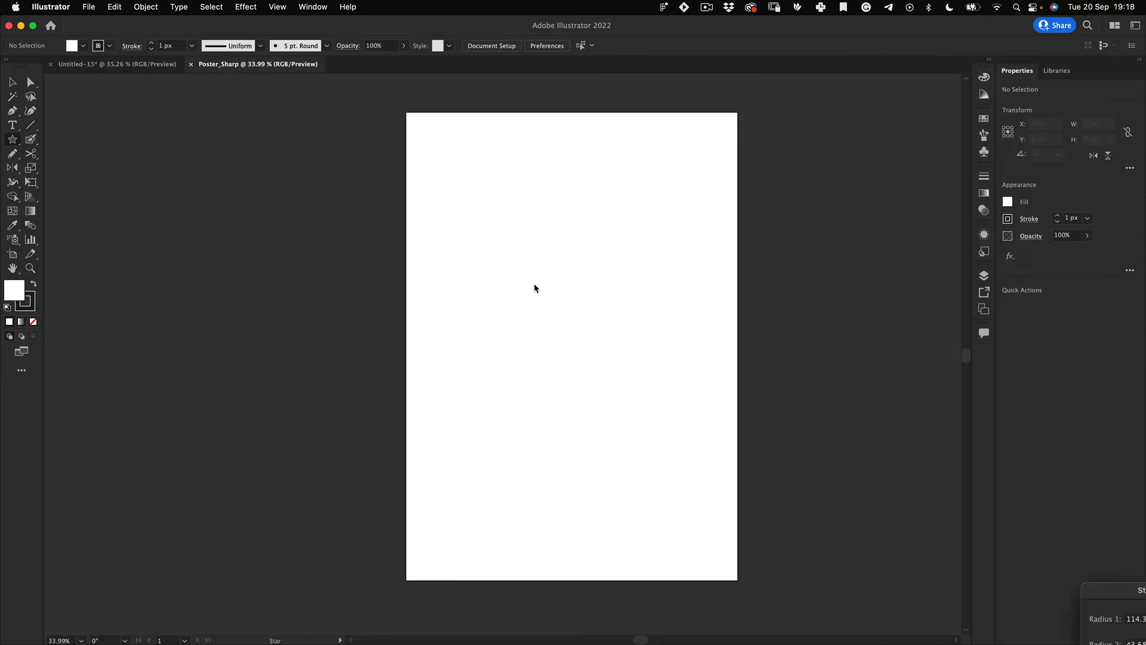
left_click_drag(1144, 592, 556, 188)
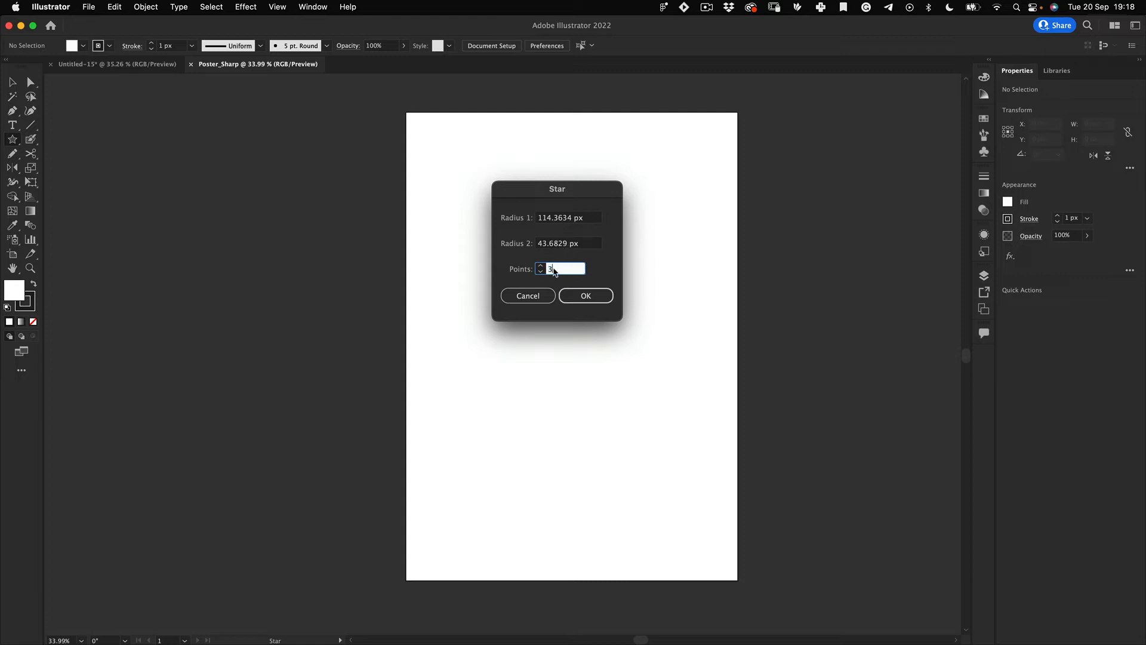
type("657.")
type("3")
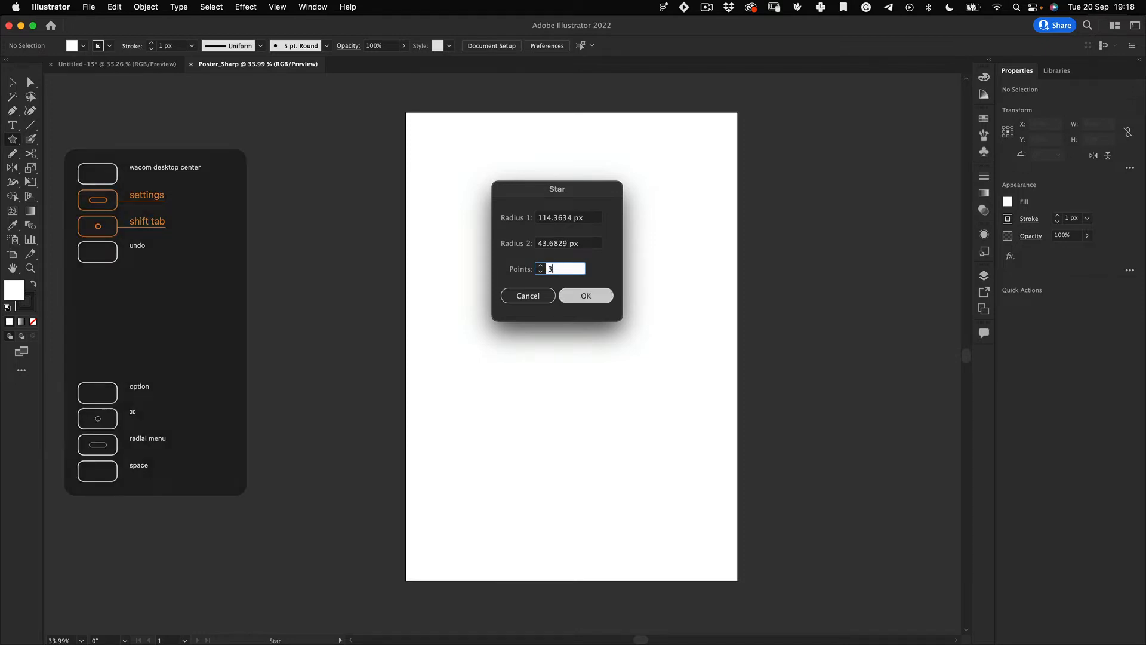
key("Return")
Delete the star's three inner anchor points with the Pen tool to make a plain triangle.
key("z")
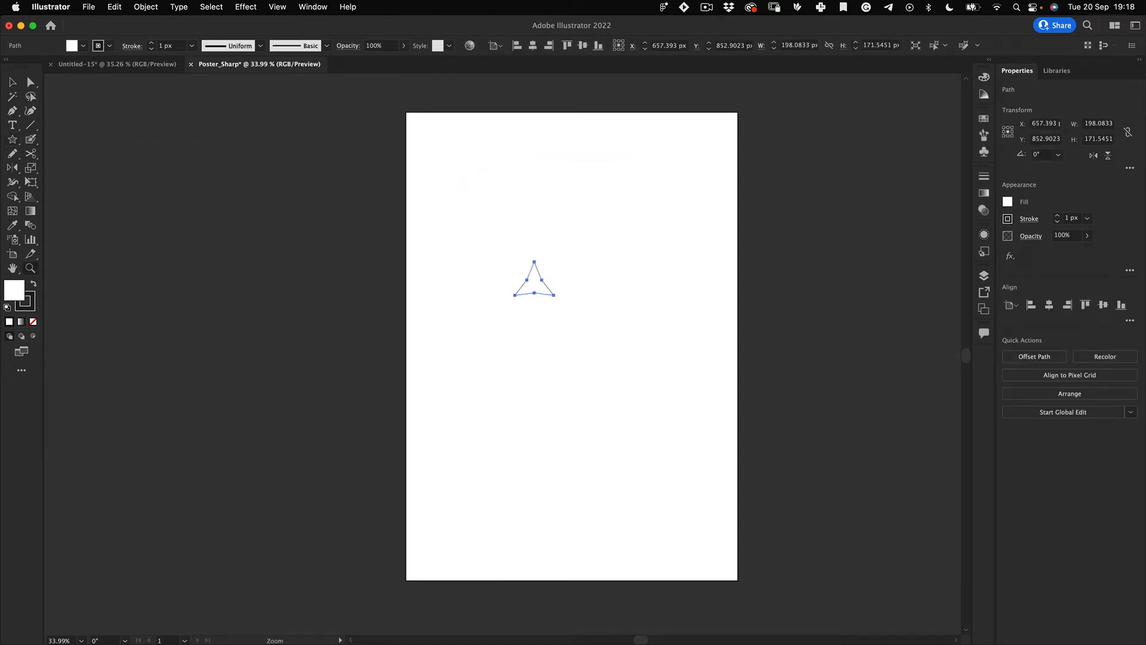
left_click_drag(526, 284, 612, 283)
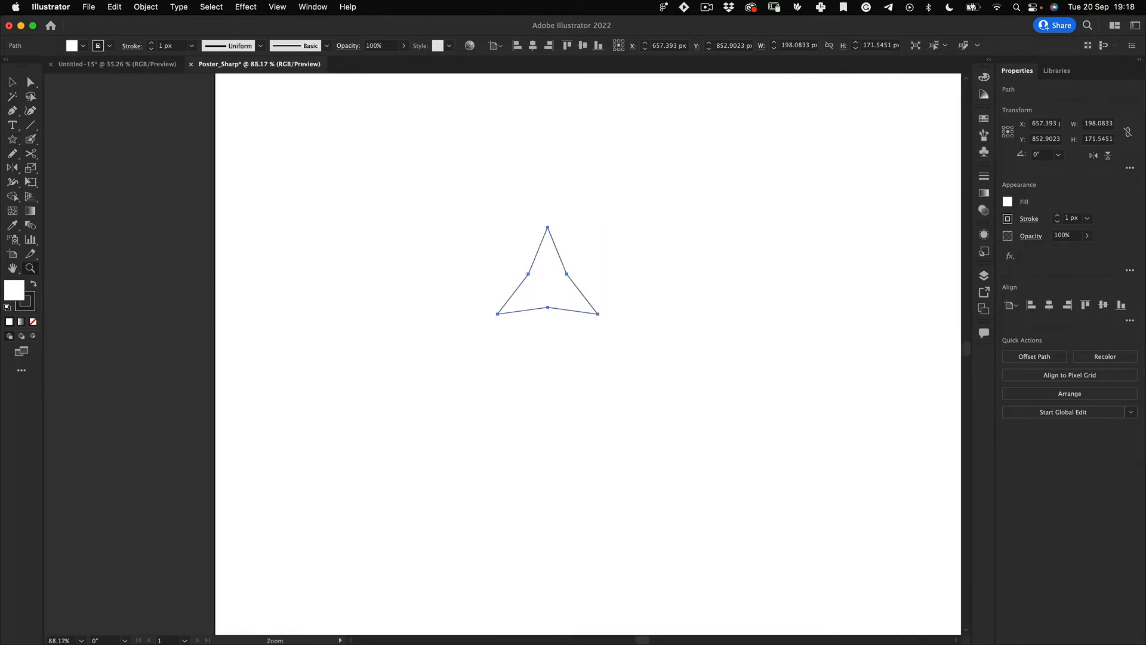
key("v")
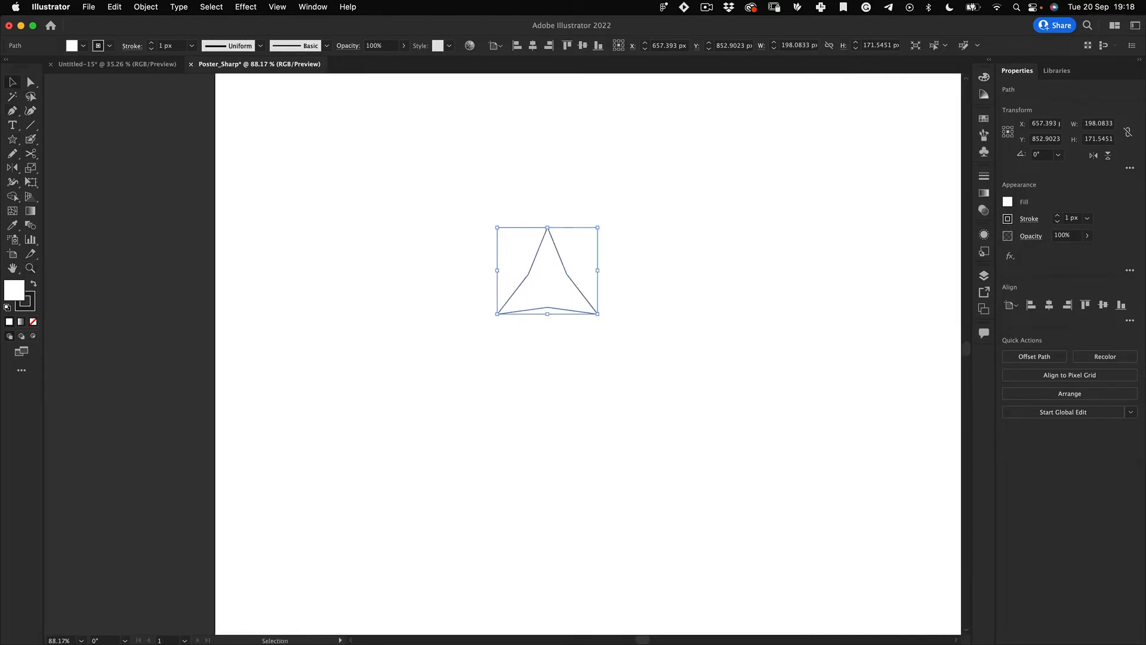
key("p")
left_click(567, 273)
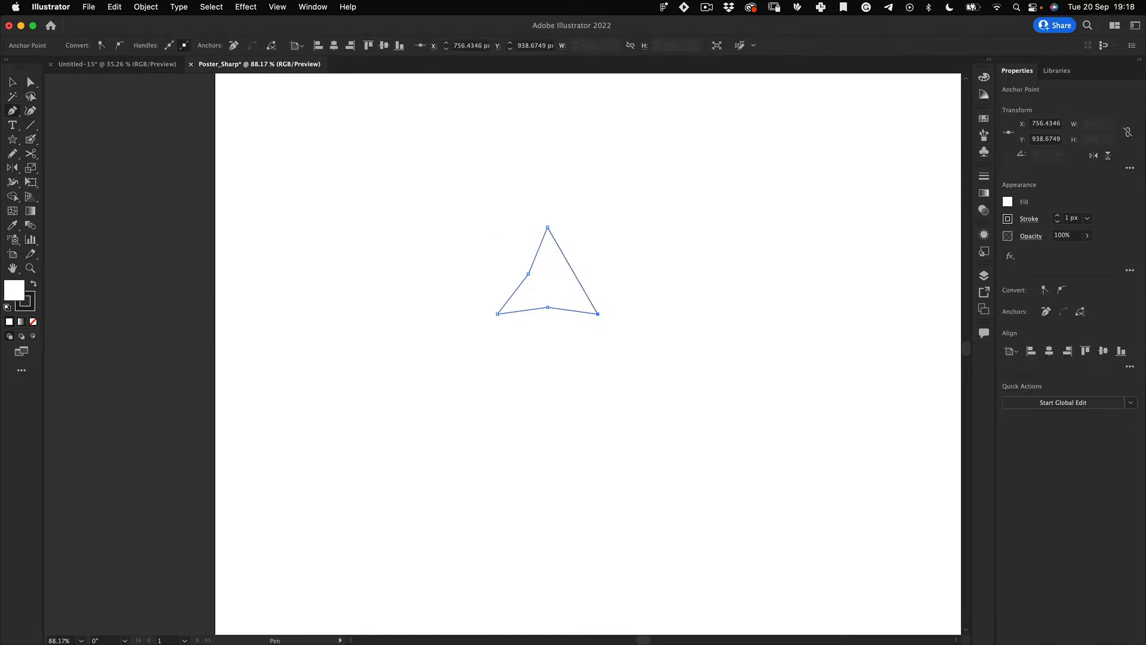
left_click(548, 307)
left_click(528, 274)
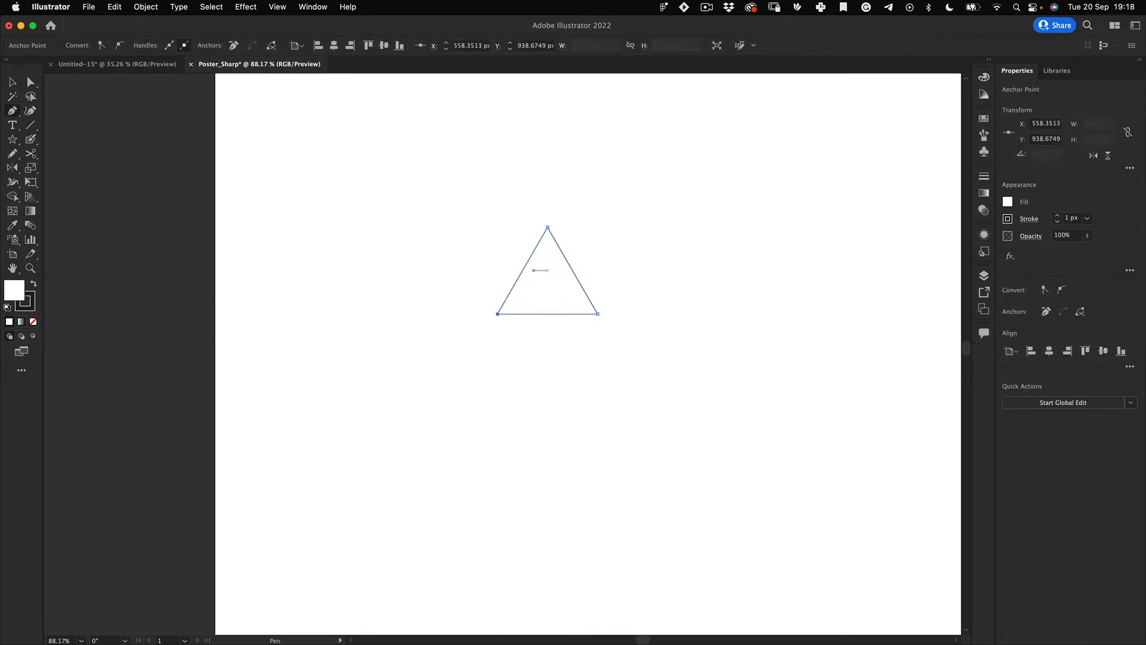
Rotate the triangle 90° counterclockwise so that its tip points left.
key("z")
left_click_drag(563, 286, 496, 286)
key("v")
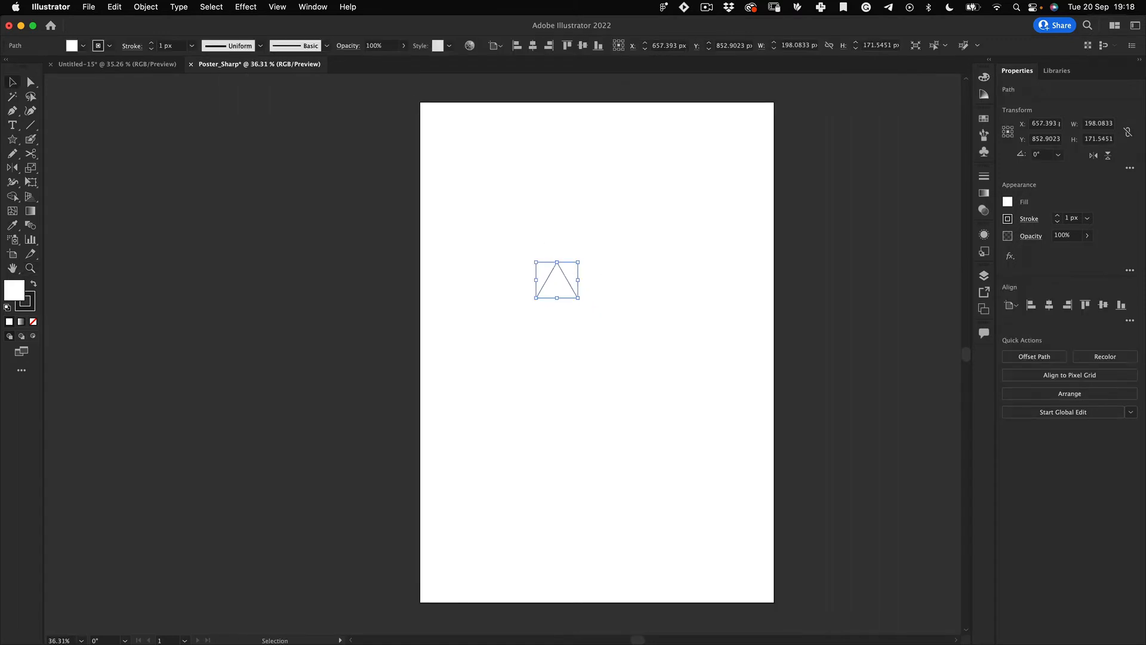
key("e")
left_click_drag(588, 304, 583, 250)
key("v")
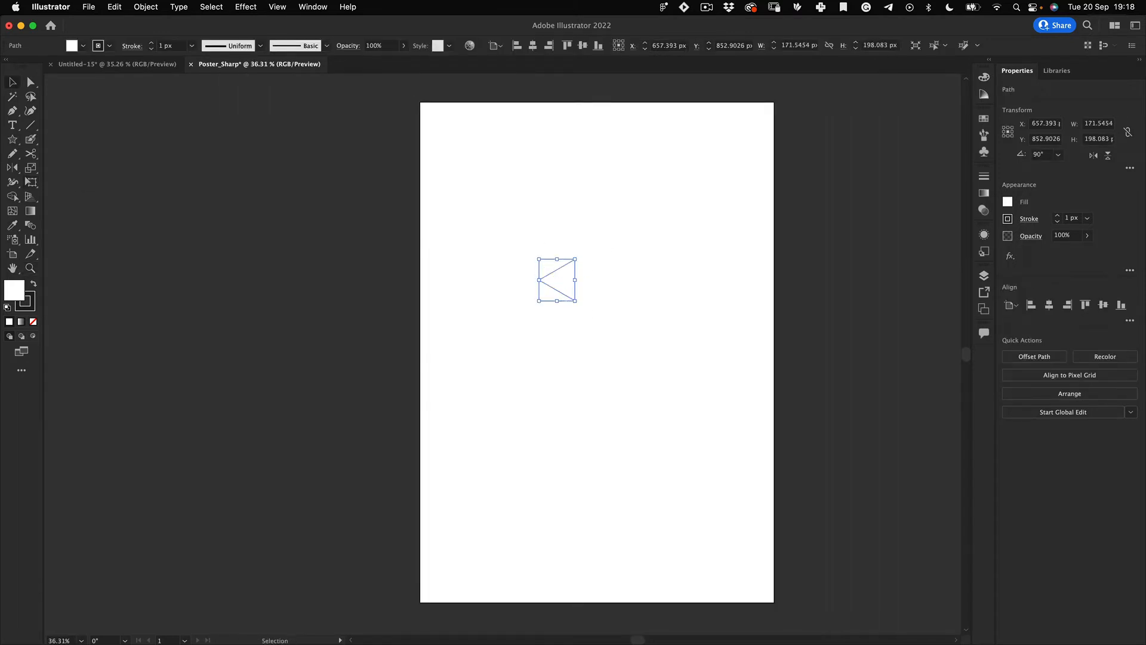
Remove the stroke from the triangle.
left_click(603, 206)
left_click(561, 280)
left_click(25, 301)
key("super+shift+a")
key("slash")
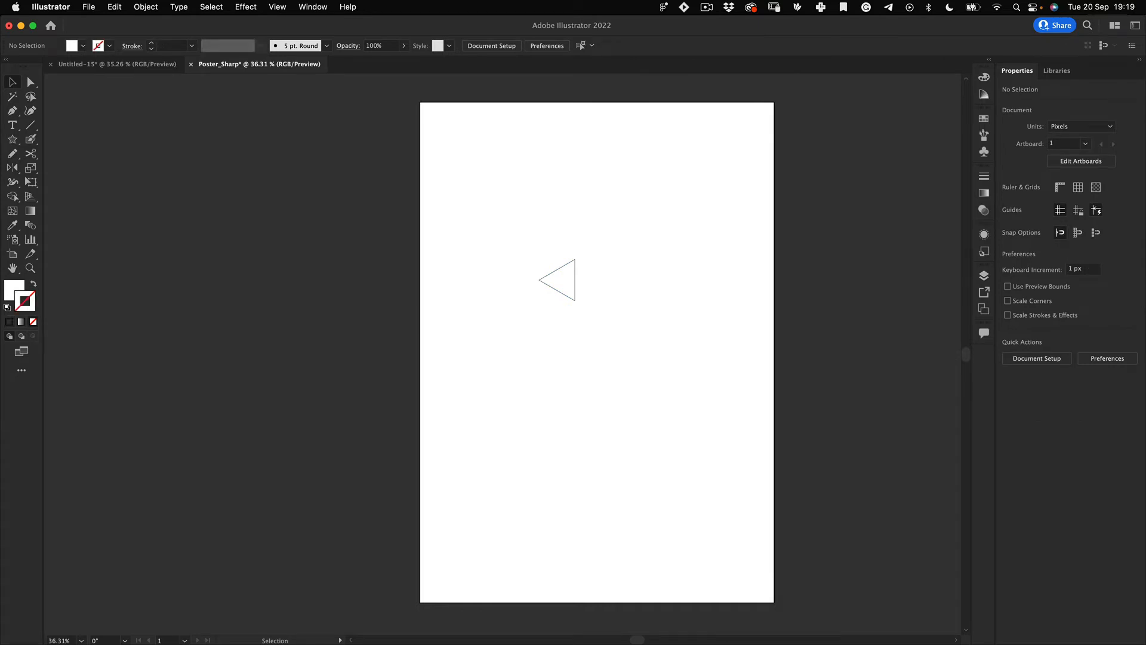
key("super+a")
key("slash")
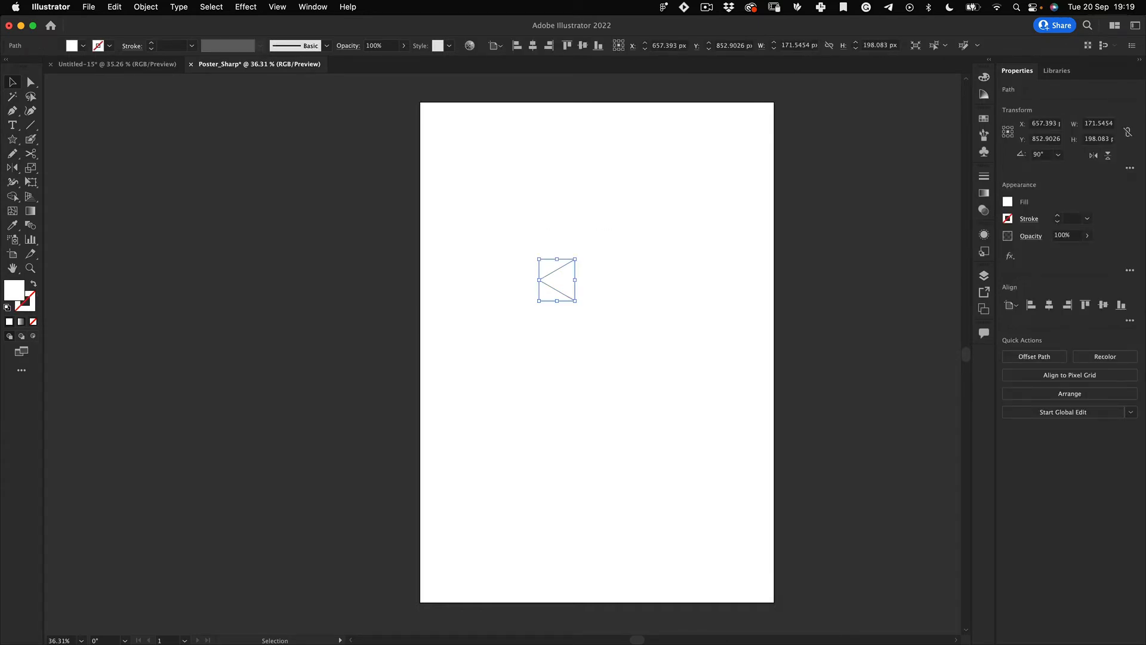
Fill the triangle with light grey, hex DDDDDD.
left_click_drag(1139, 250, 403, 325)
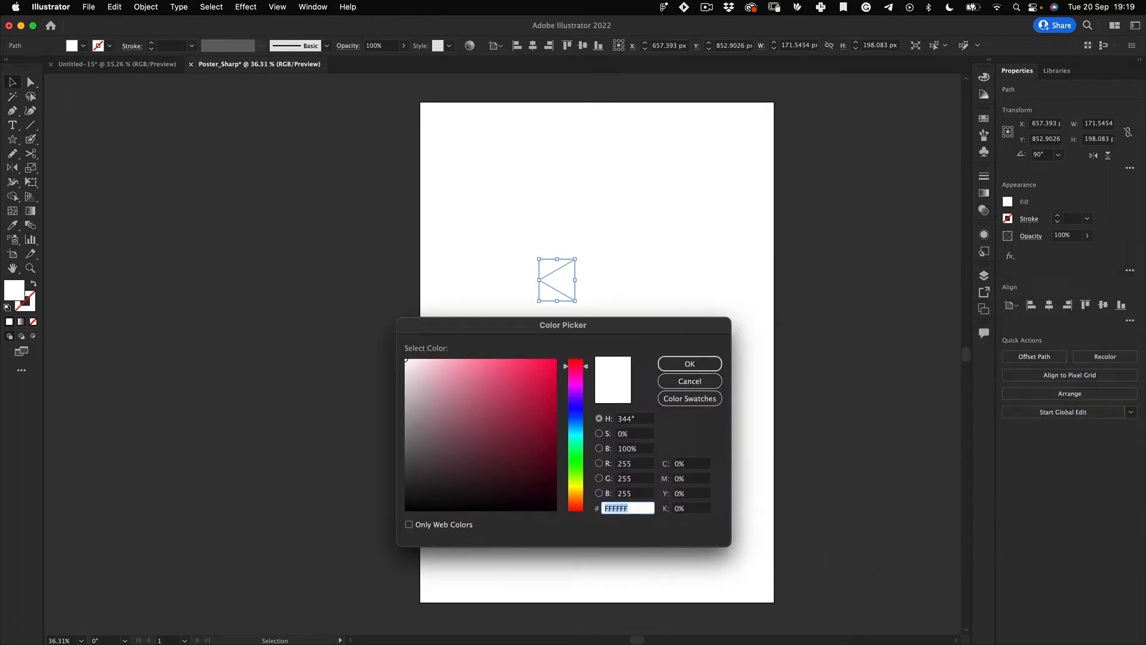
type("DDDDDD")
key("Return")
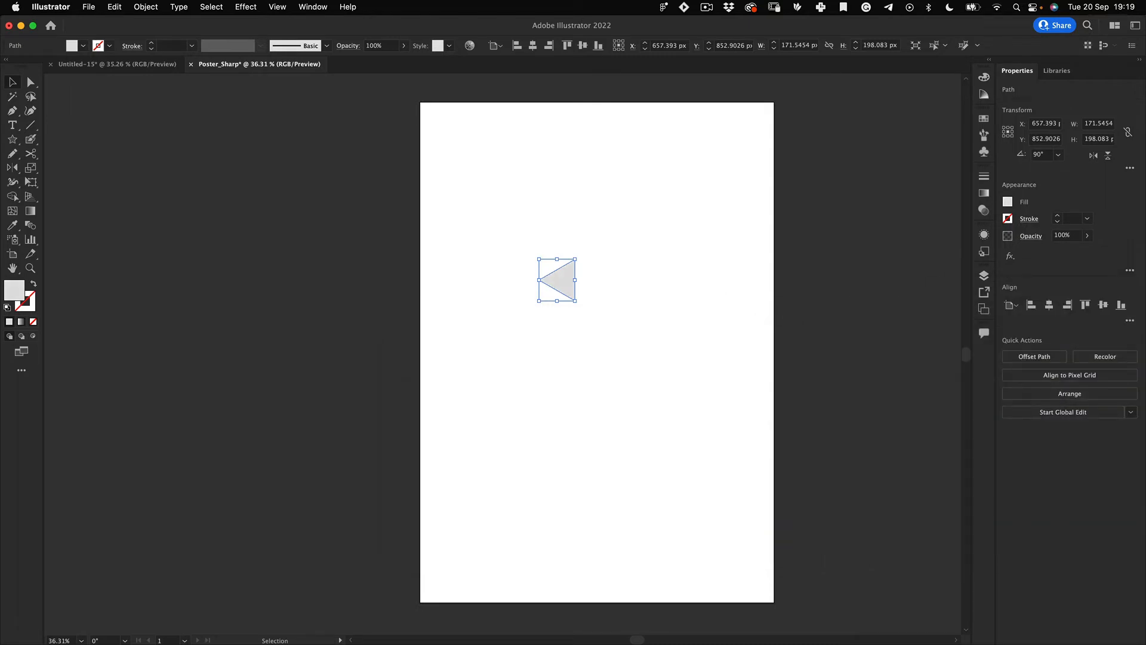
Move the grey triangle down and to the left, into the left half of the artboard.
key("super+shift+a")
left_click(555, 280)
left_click_drag(556, 280, 534, 325)
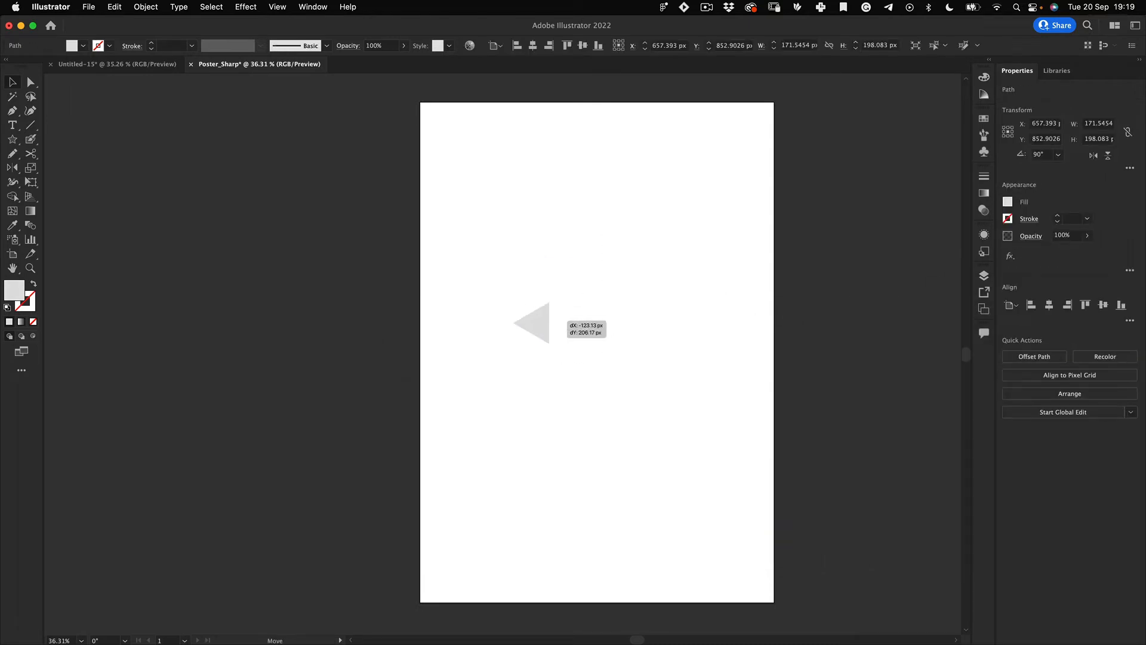
key("super+shift+a")
left_click(540, 325)
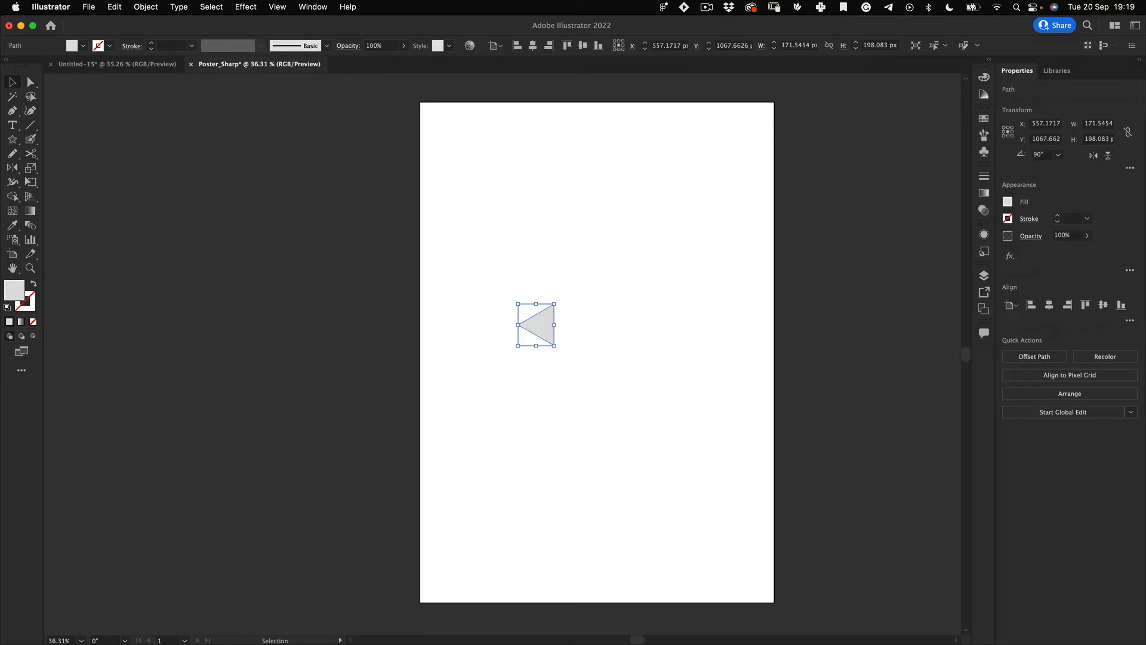
Apply the 3D Revolve effect to the triangle, with the offset direction taken from the Right Edge.
left_click(245, 6)
mouse_move(394, 96)
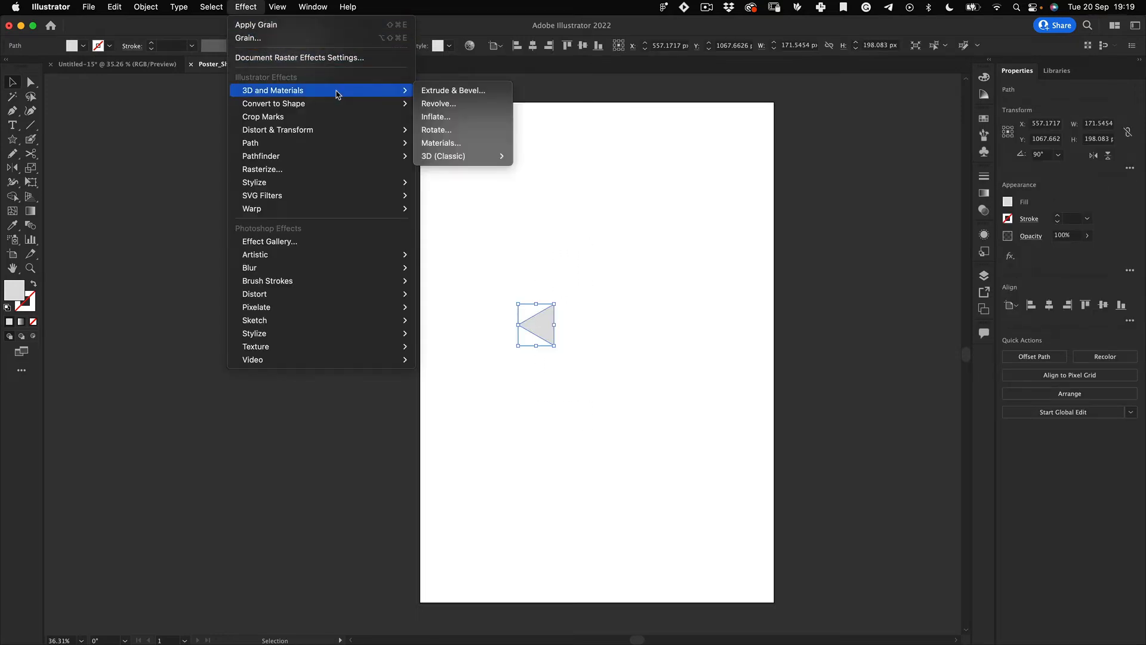
left_click(477, 105)
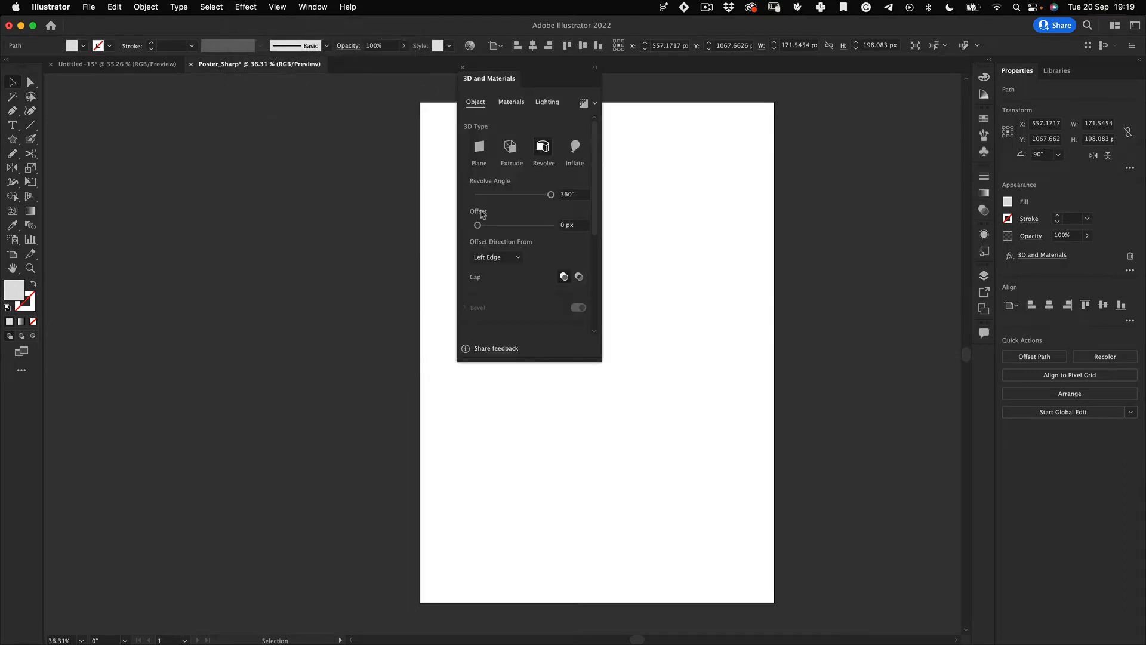
left_click_drag(558, 75, 834, 146)
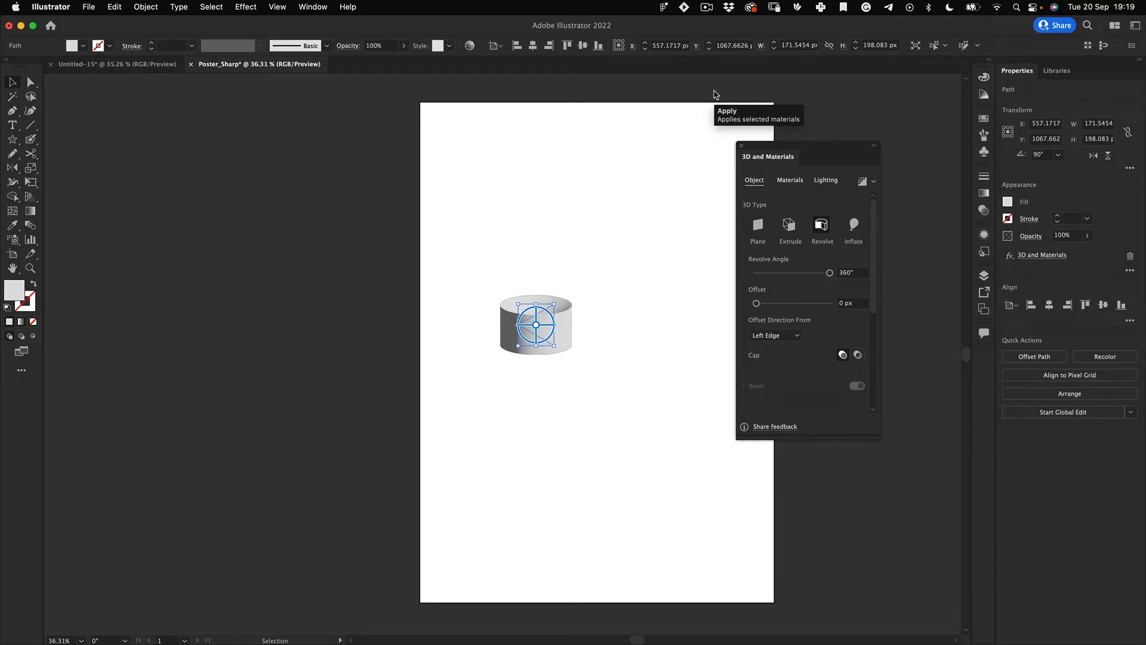
left_click(790, 338)
left_click(791, 362)
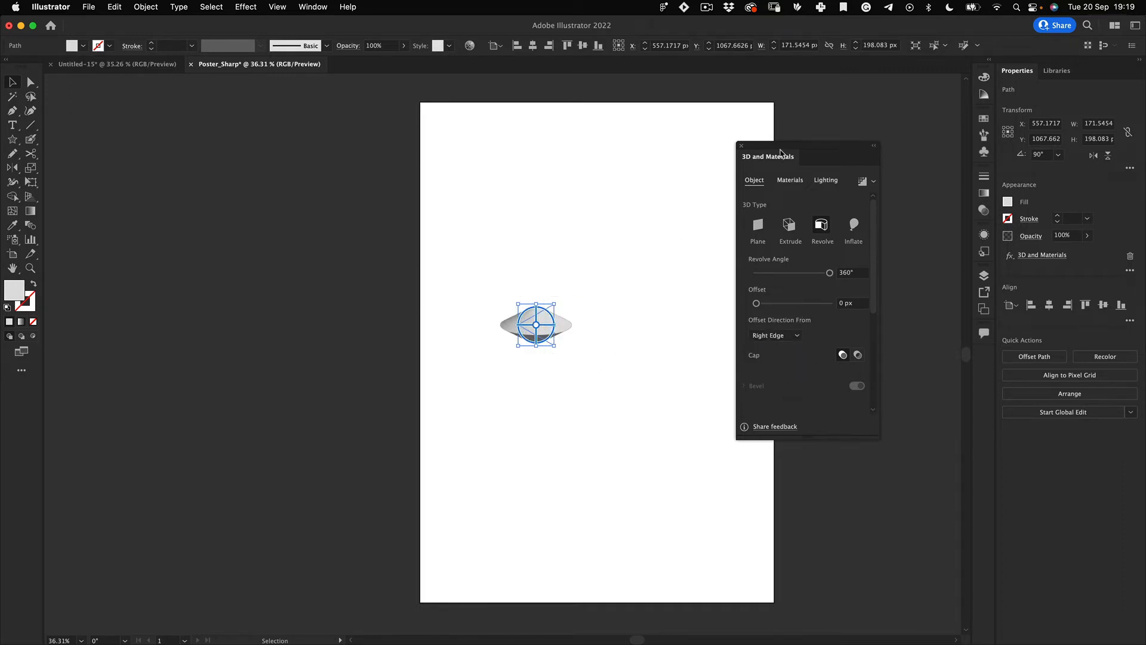
Set the revolve offset to 270 px to open the shape into a ring.
left_click(584, 428)
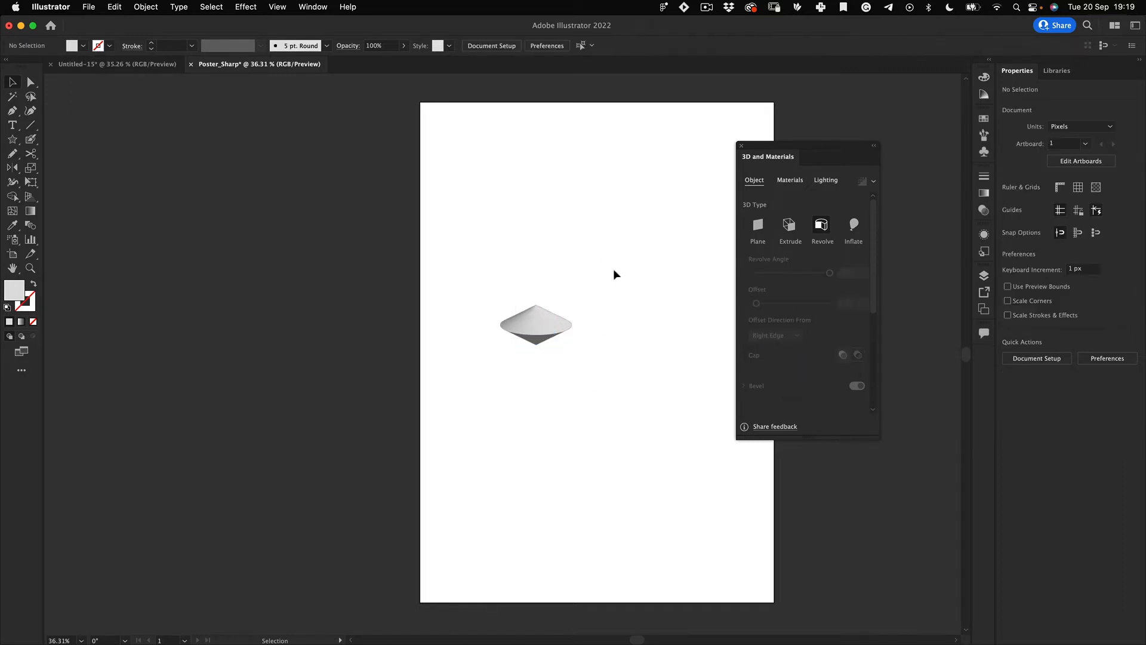
left_click_drag(614, 269, 472, 456)
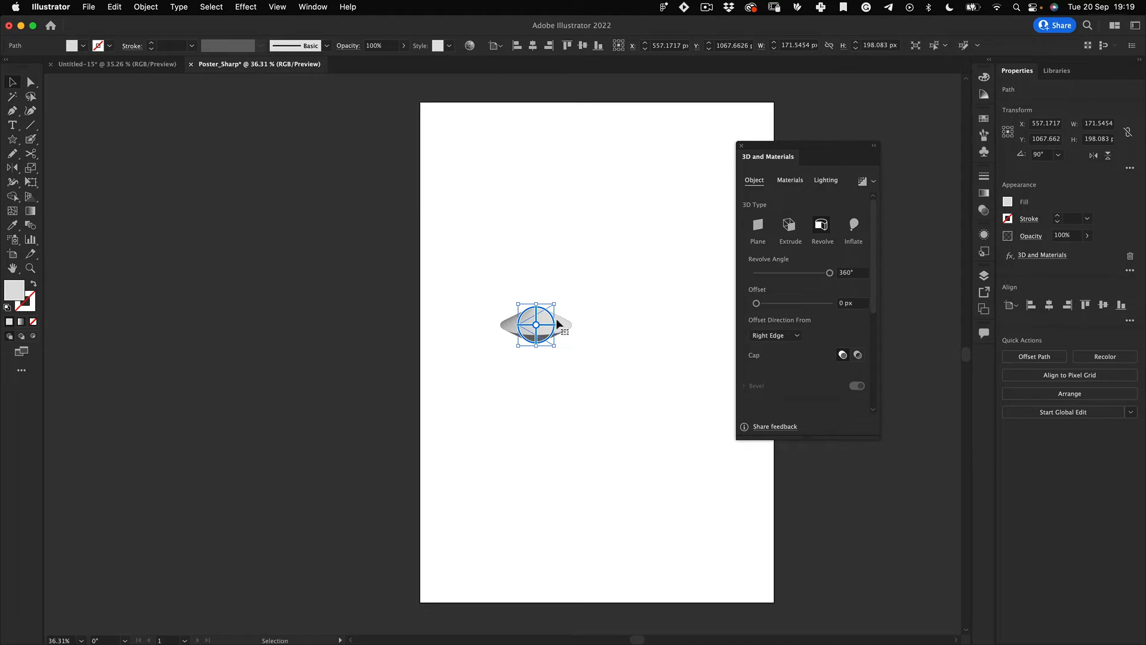
left_click(577, 378)
left_click(553, 335)
left_click(598, 315)
left_click(561, 323)
left_click_drag(759, 304, 777, 305)
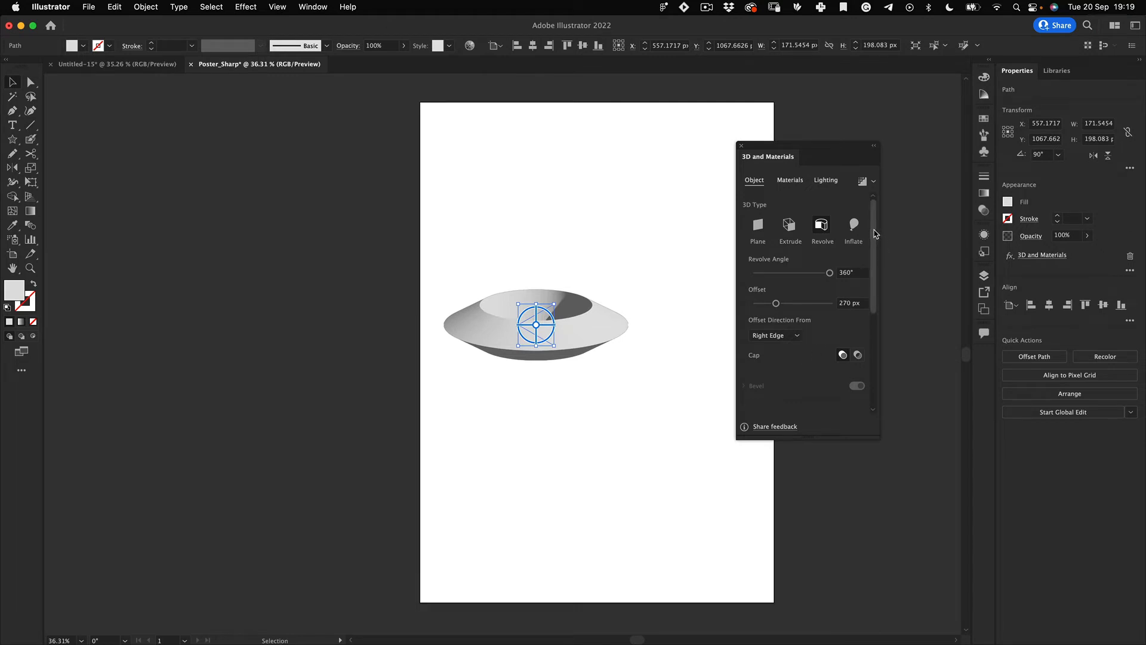
Rotate the ring with the Isometric Right preset.
left_click_drag(876, 233, 876, 326)
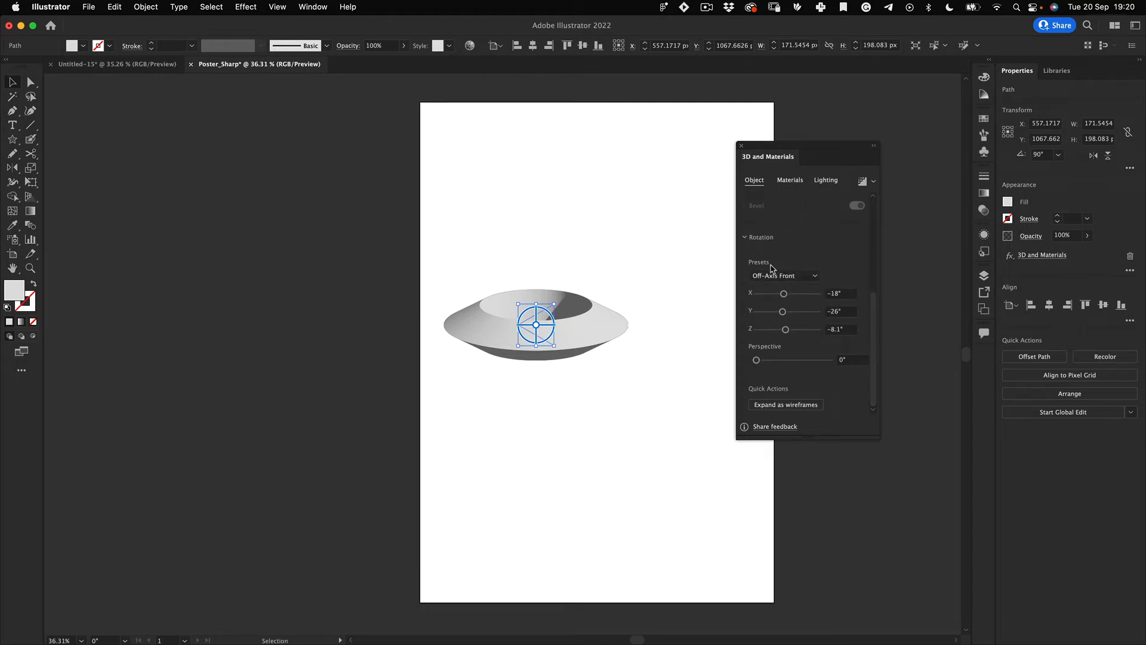
left_click(797, 279)
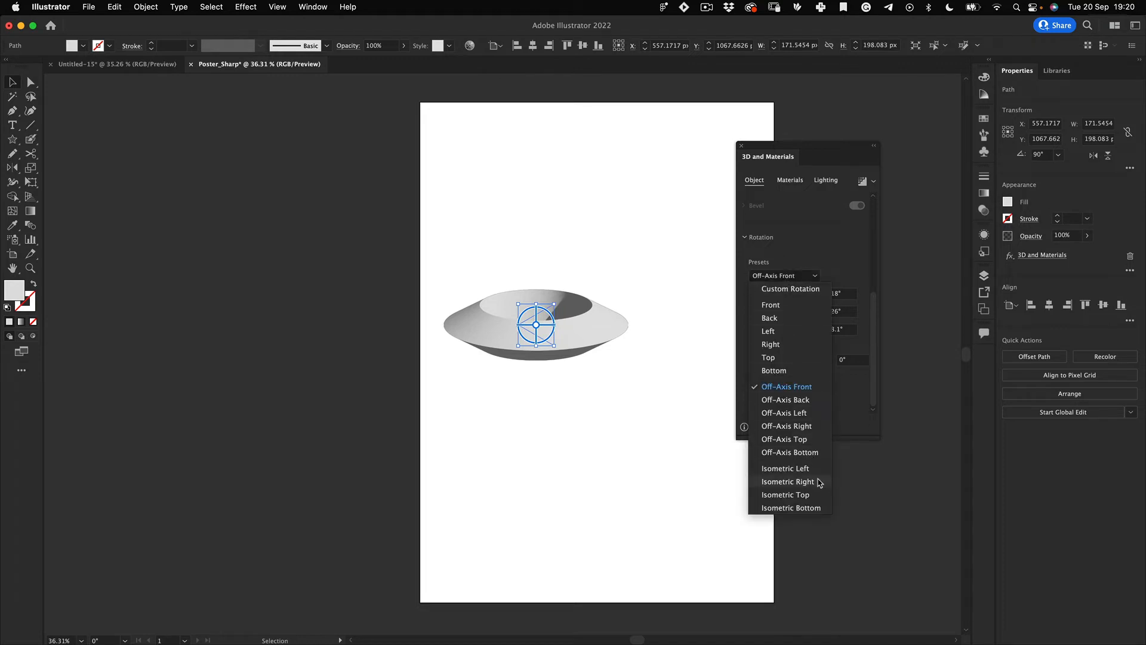
left_click(789, 482)
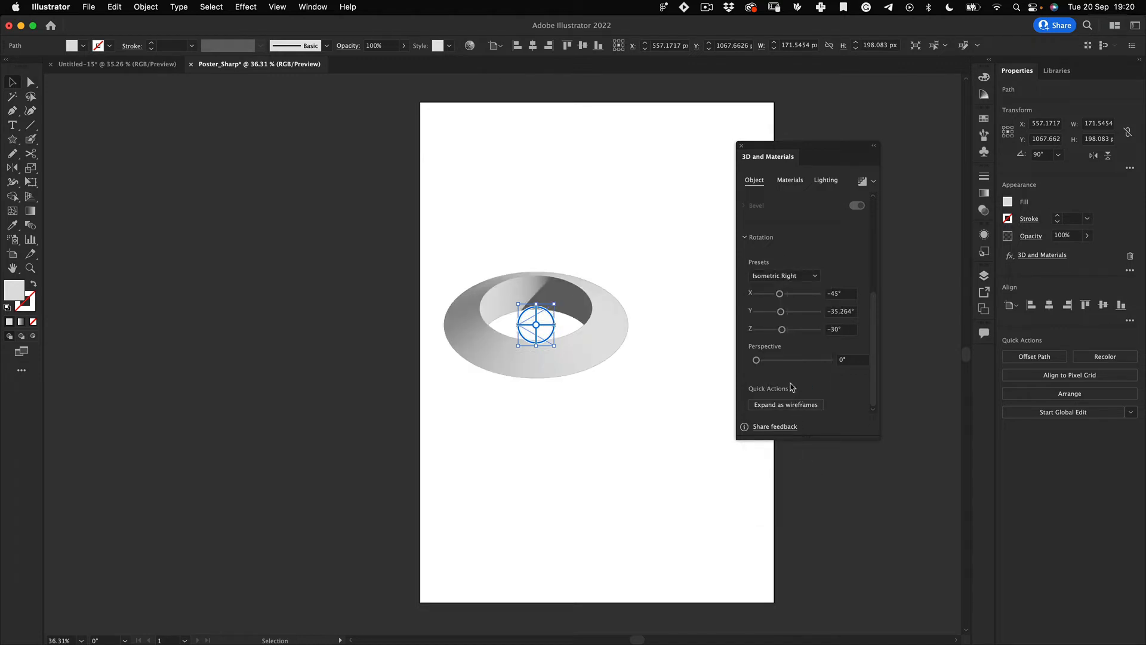
left_click_drag(876, 320, 877, 215)
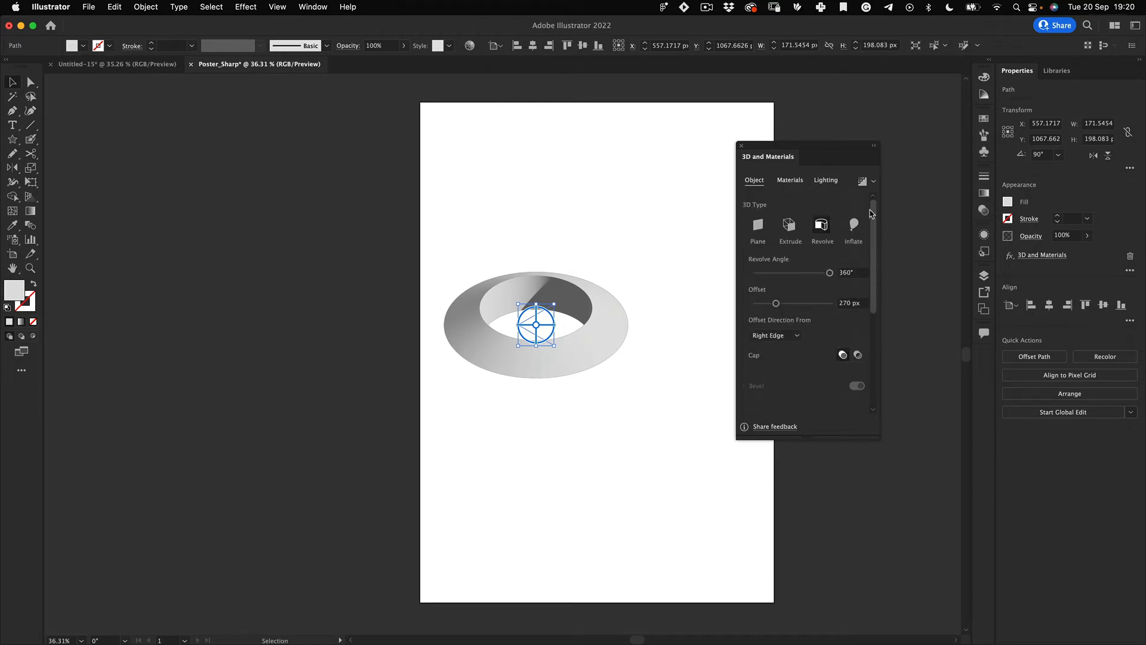
Compare the lighting presets on the ring and apply the Top Left preset.
left_click(827, 180)
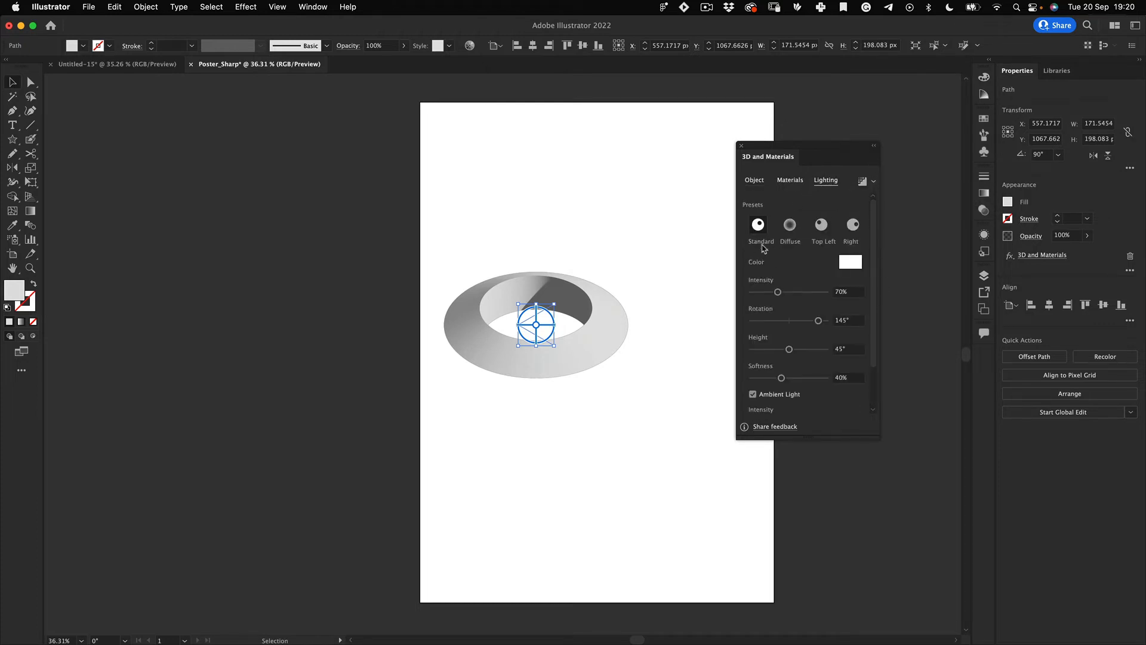
left_click(818, 231)
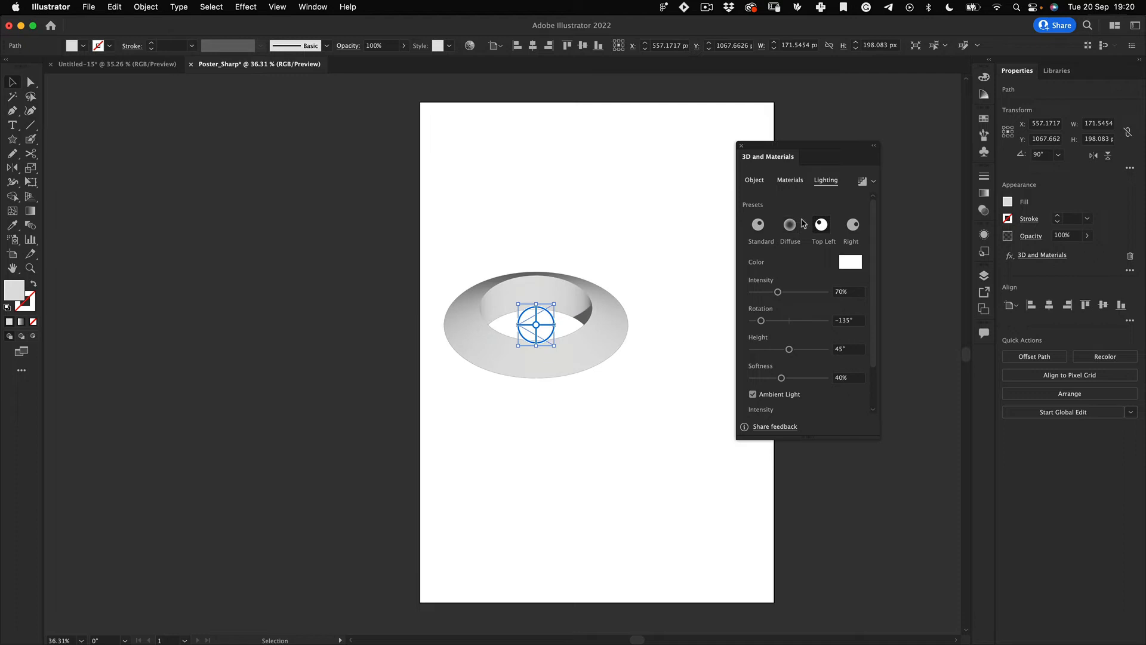
left_click(853, 224)
left_click(758, 224)
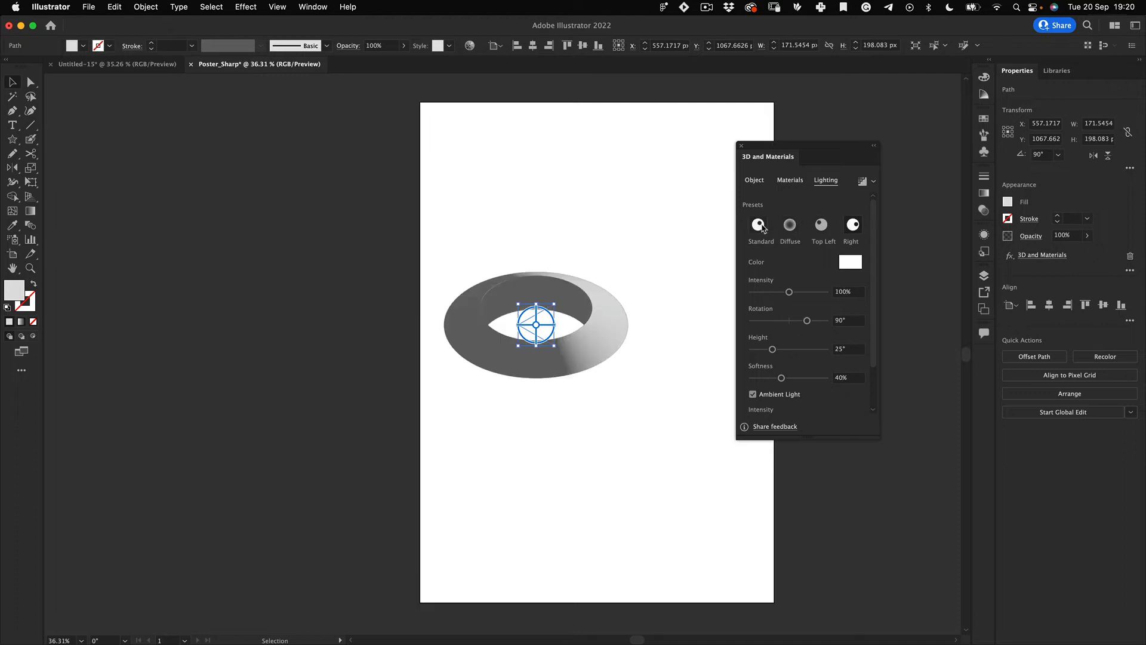
left_click(793, 227)
left_click(820, 226)
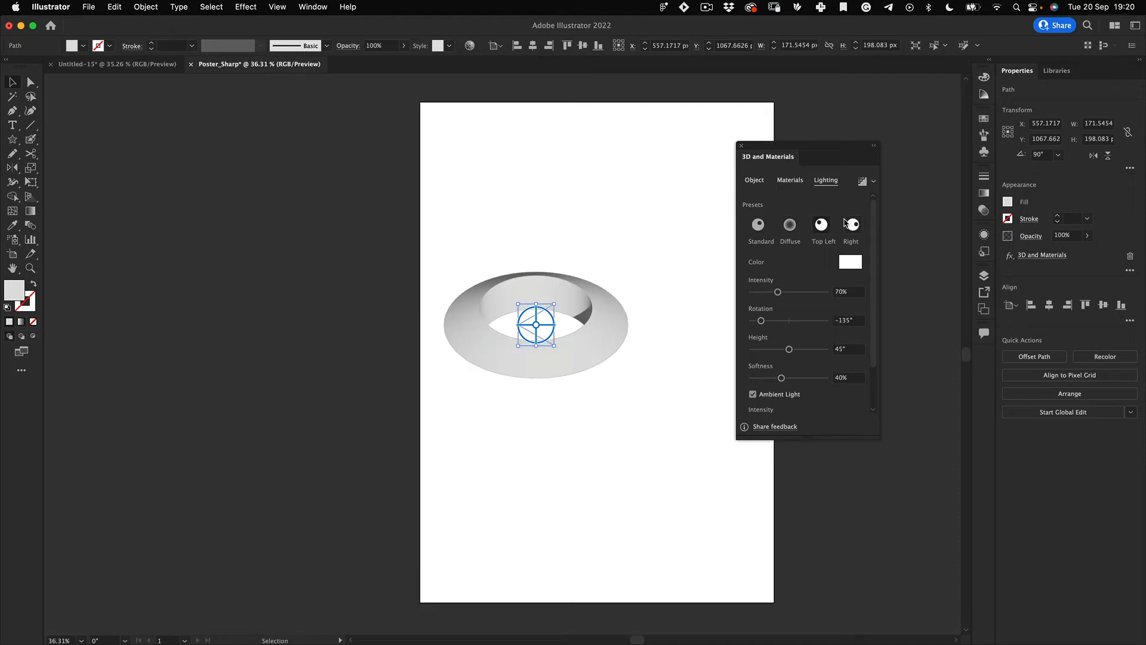
left_click(851, 226)
left_click(819, 233)
mouse_move(767, 322)
left_mouse_down()
mouse_move(800, 320)
mouse_move(761, 318)
mouse_move(824, 294)
mouse_move(780, 311)
mouse_move(833, 342)
mouse_move(734, 356)
mouse_move(817, 333)
mouse_move(782, 350)
mouse_move(788, 321)
mouse_move(825, 324)
mouse_move(770, 322)
left_mouse_up()
left_click(853, 225)
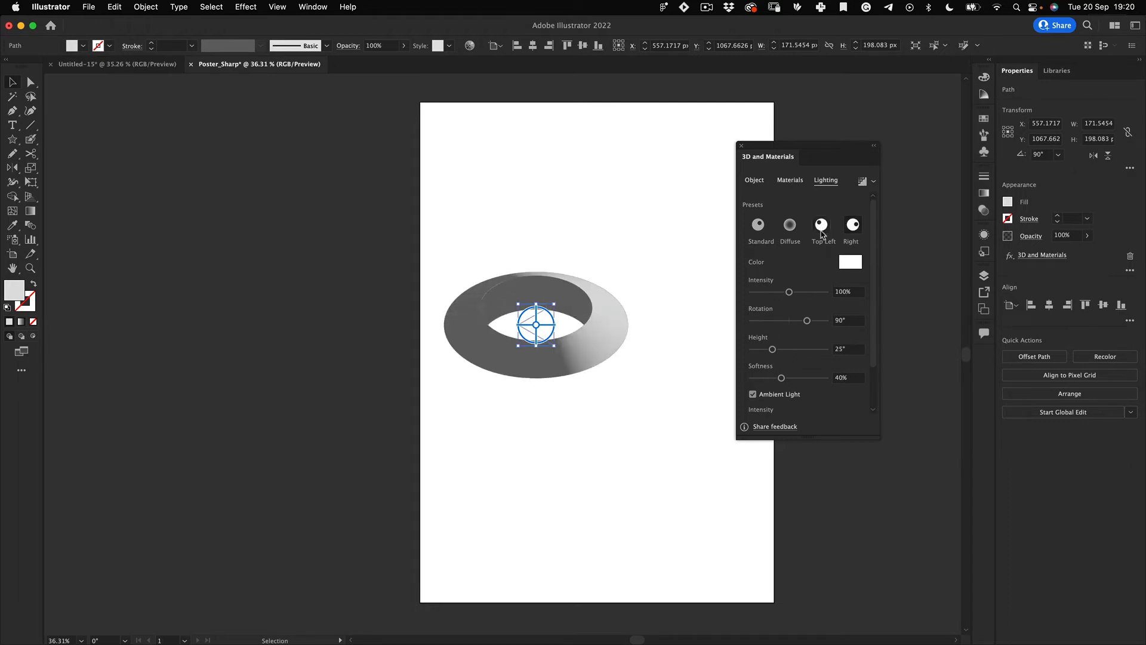
left_click(816, 232)
Set the ring's light rotation to -137°, height to 33° and softness to 100%.
left_click_drag(767, 321, 776, 350)
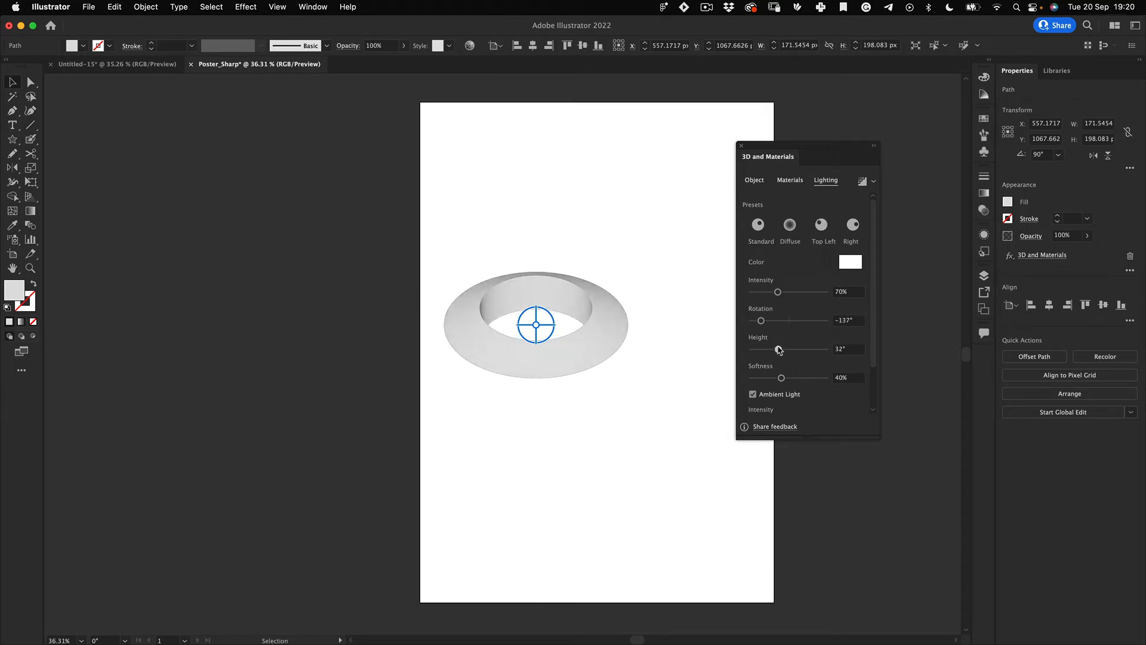
left_click_drag(782, 378, 865, 379)
Turn on the ring's shadow and try a 15% distance with larger shadow bounds, undoing those two adjustments.
scroll(866, 215, "down", 2)
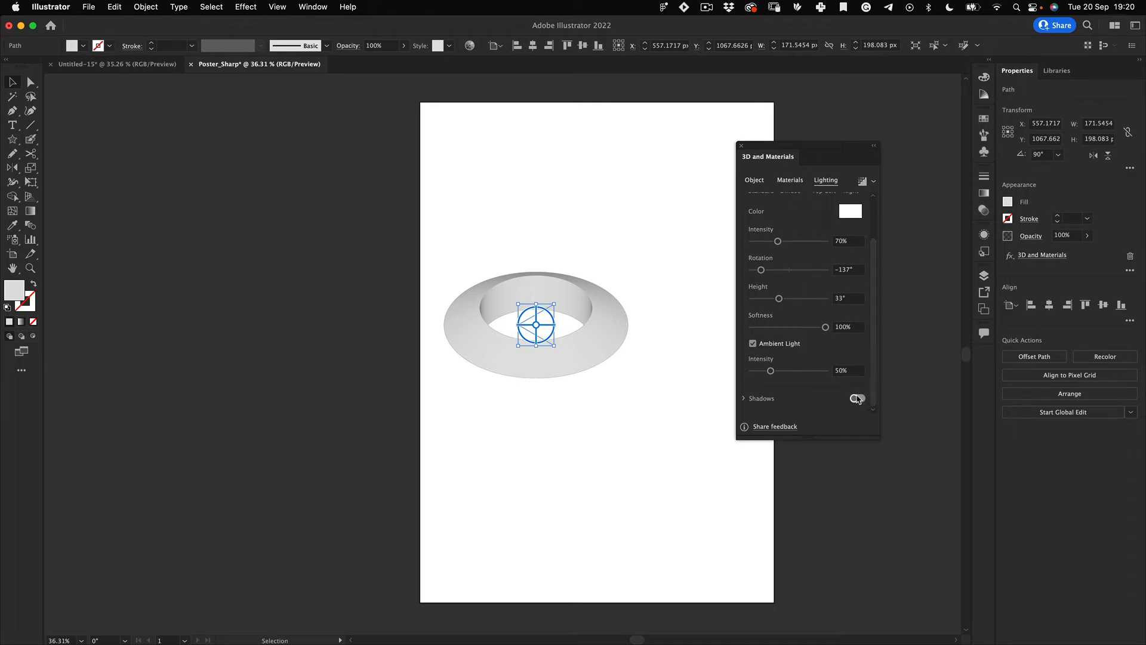
left_click(858, 399)
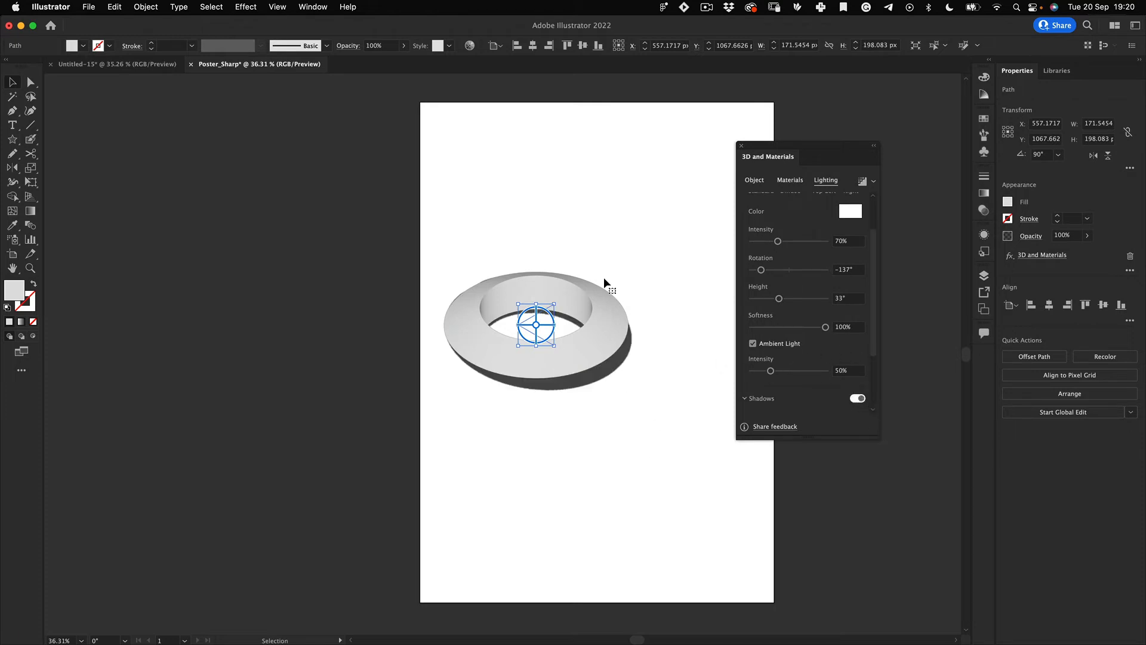
left_click_drag(871, 315, 886, 463)
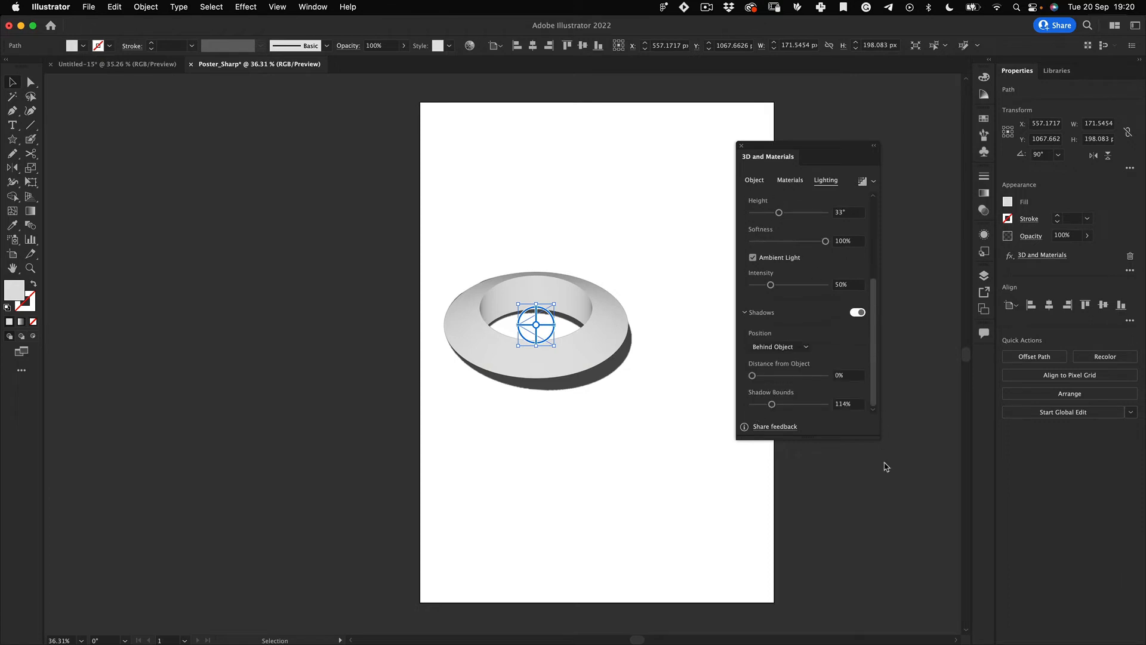
left_click_drag(771, 375, 750, 405)
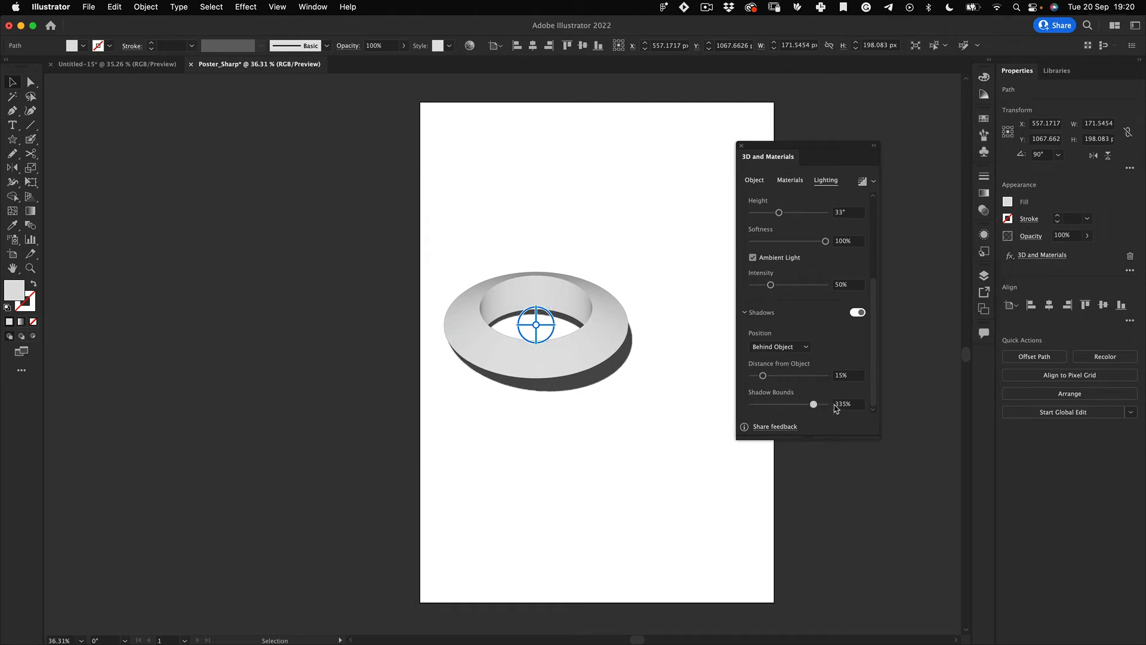
key("super+z")
key("super+z")
key("super+z")
Test how the shadows overlap on a duplicate ring placed diagonally below and behind the original, and delete the duplicate.
left_click(717, 452)
left_click_drag(575, 349, 625, 415)
left_click(558, 489)
left_click(597, 331)
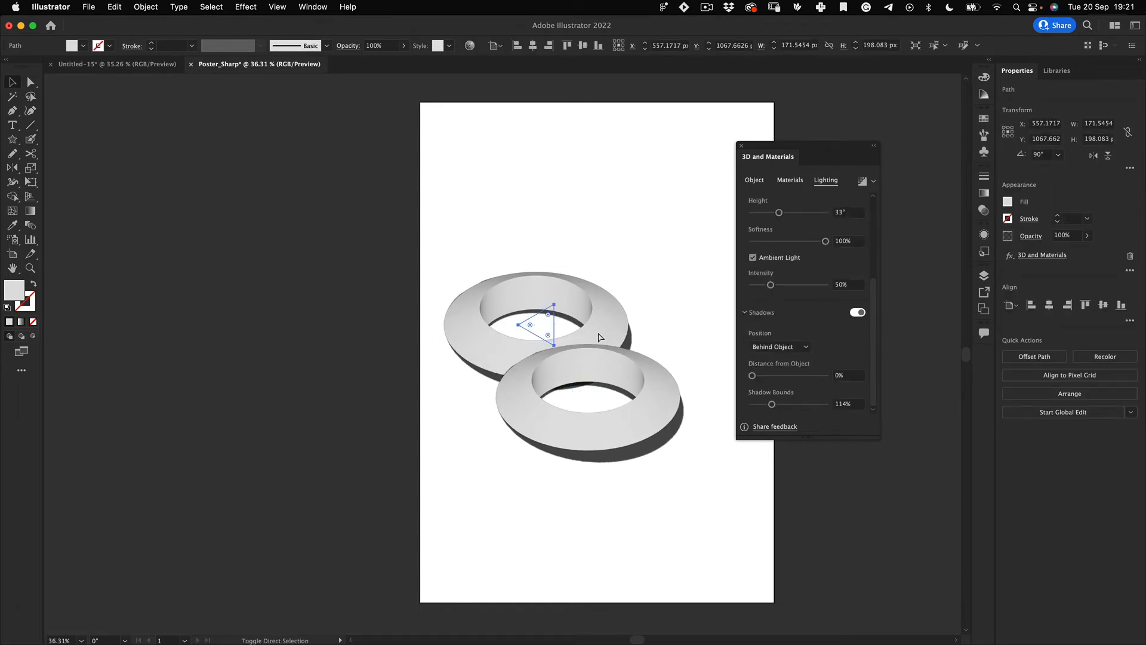
left_click(528, 520)
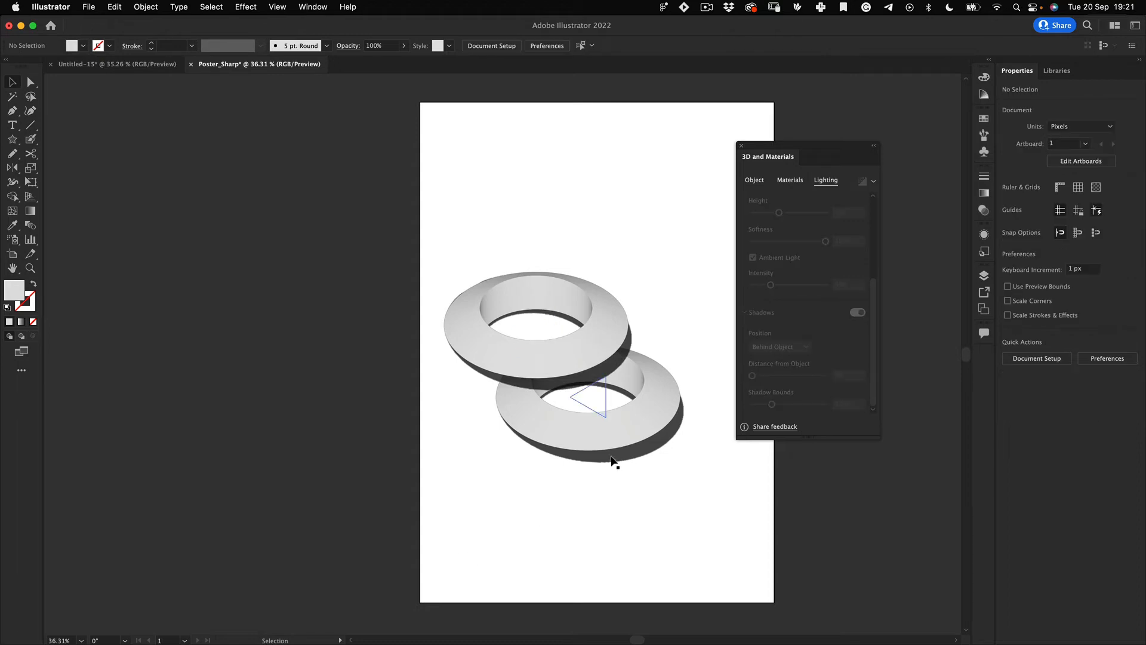
mouse_move(626, 442)
left_mouse_down()
mouse_move(636, 491)
mouse_move(617, 417)
mouse_move(622, 445)
left_mouse_up()
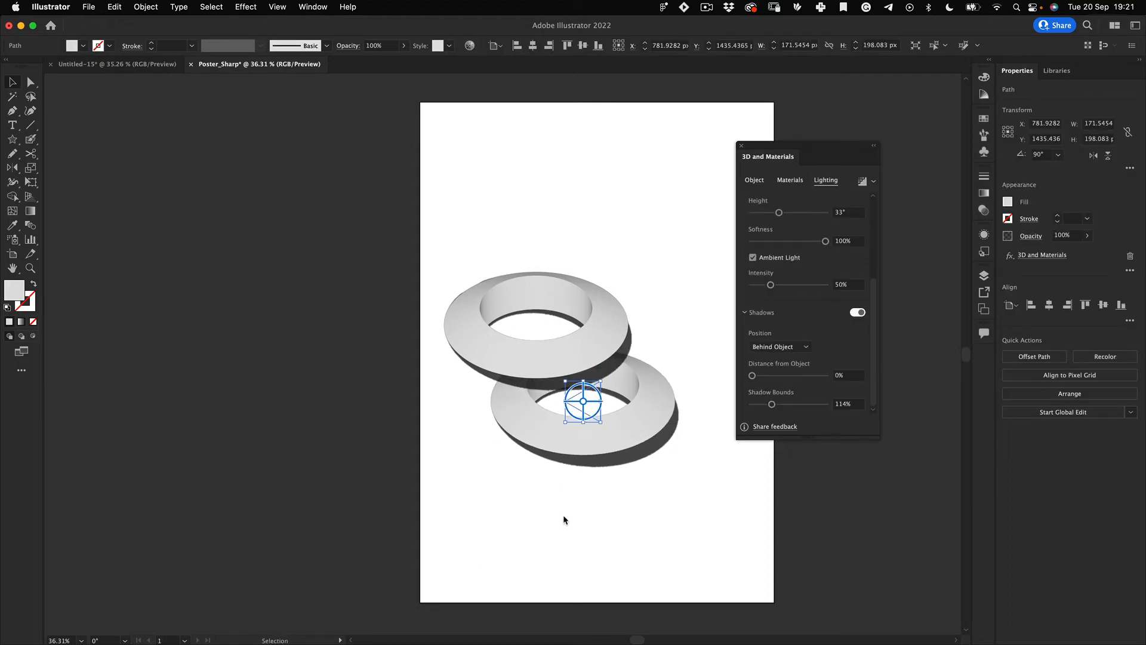
key("Delete")
Move the ring closer to the middle of the artboard and turn off its shadow.
mouse_move(581, 375)
left_mouse_down()
mouse_move(540, 405)
mouse_move(573, 392)
left_mouse_up()
left_click(858, 313)
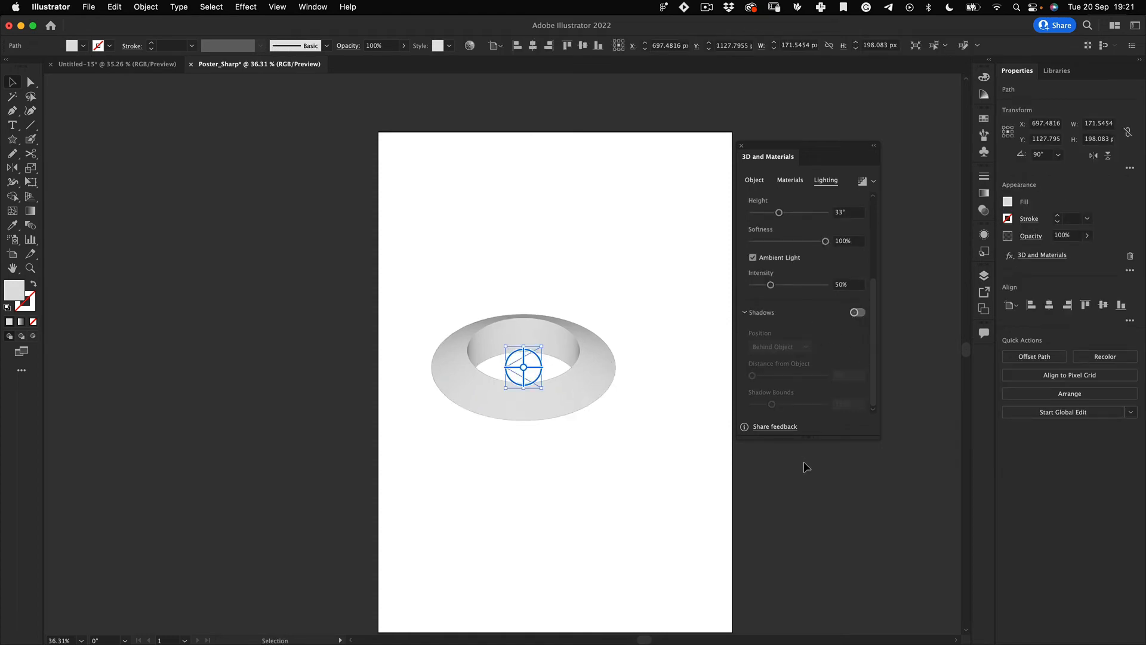
Duplicate the ring vertically so that two rings sit one above the other with their edges touching.
left_click_drag(572, 384, 594, 447)
left_click_drag(601, 432, 589, 311)
left_click(613, 333)
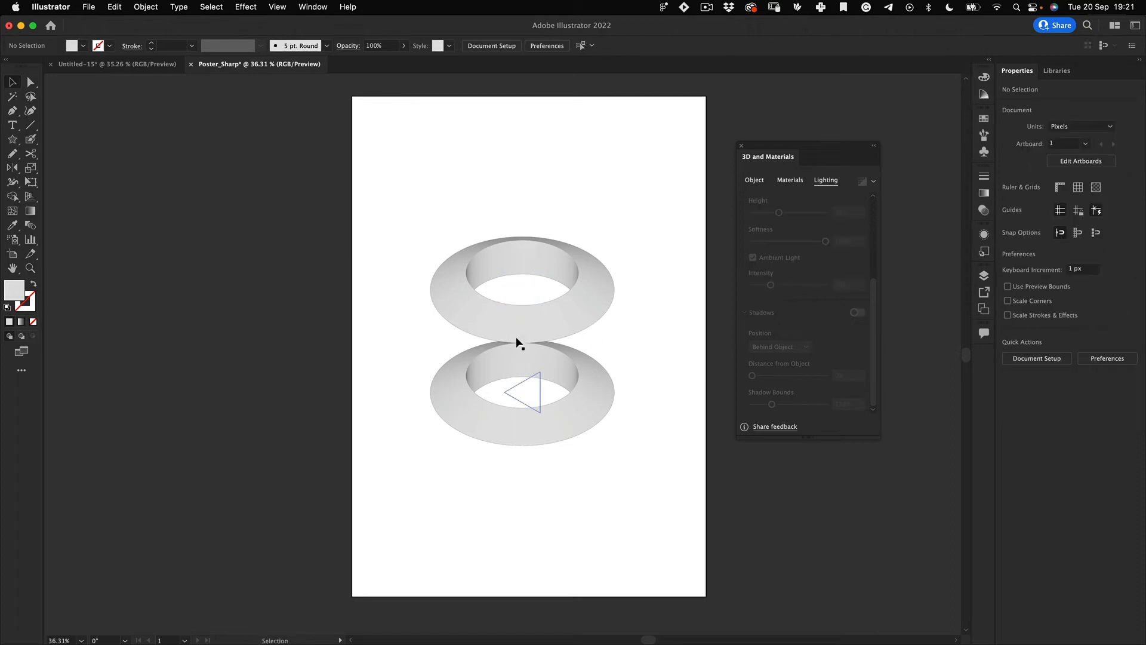
Add a third copy of the ring to form a vertical stack of three touching rings on the artboard.
key("z")
left_click_drag(516, 345, 504, 401)
key("v")
left_click_drag(641, 275, 524, 423)
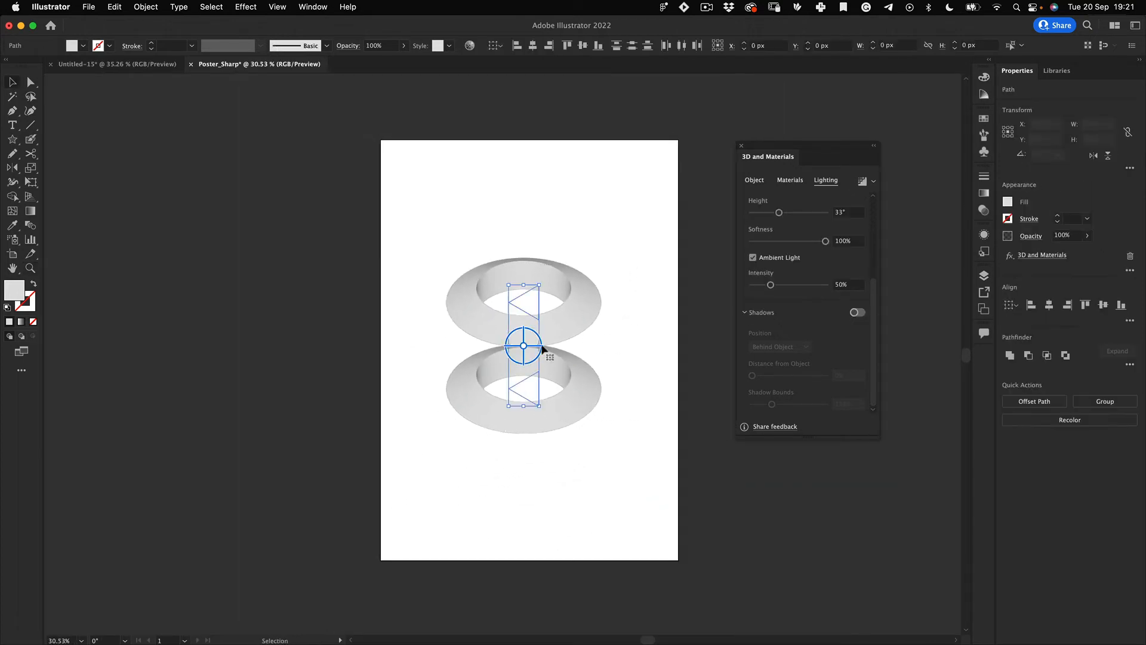
left_click_drag(557, 329, 594, 255, "shift")
left_click(635, 264)
left_click(630, 239)
Check the ring colours in the finished Sharp poster and fill the top ring with the white swatch.
left_click(467, 345)
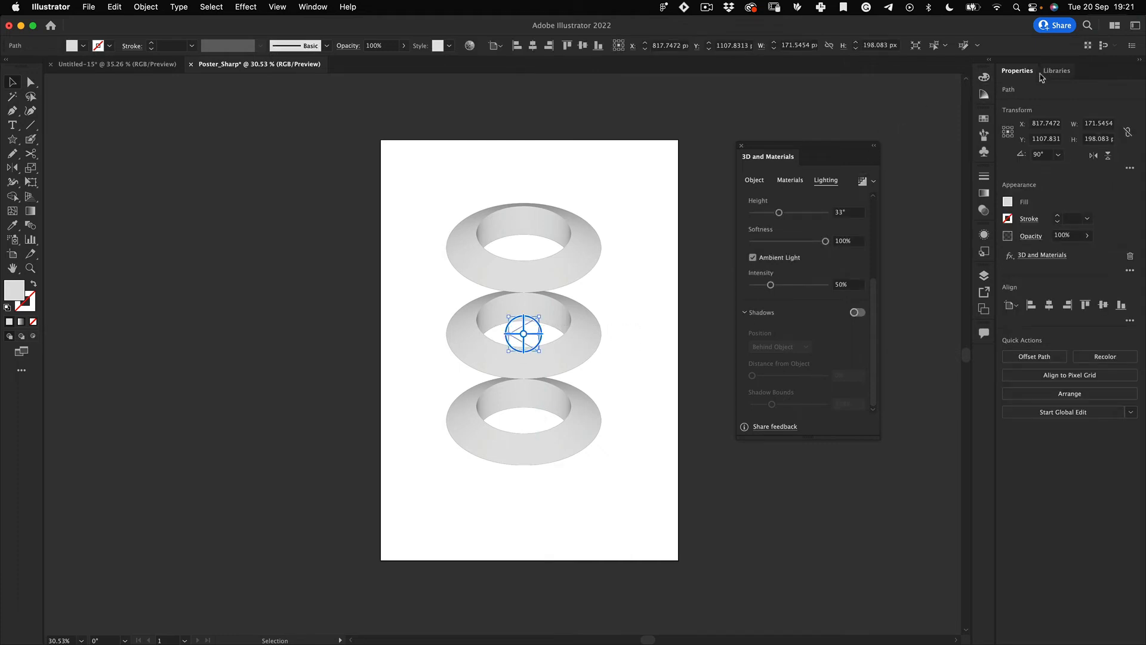
left_click(985, 117)
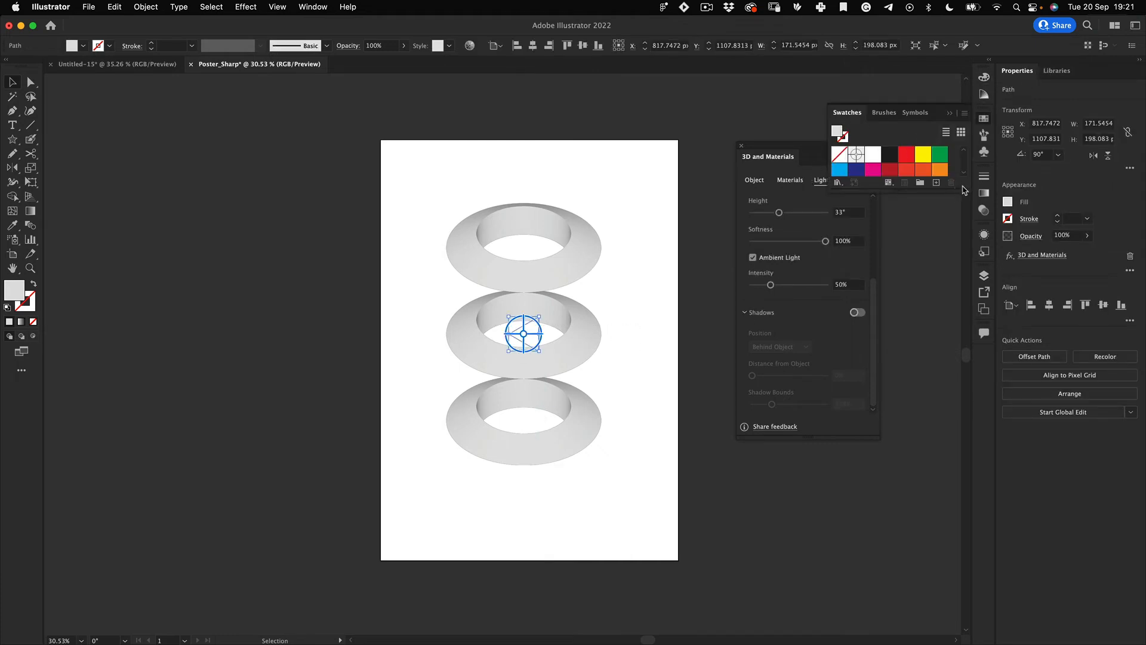
left_click_drag(963, 190, 955, 421)
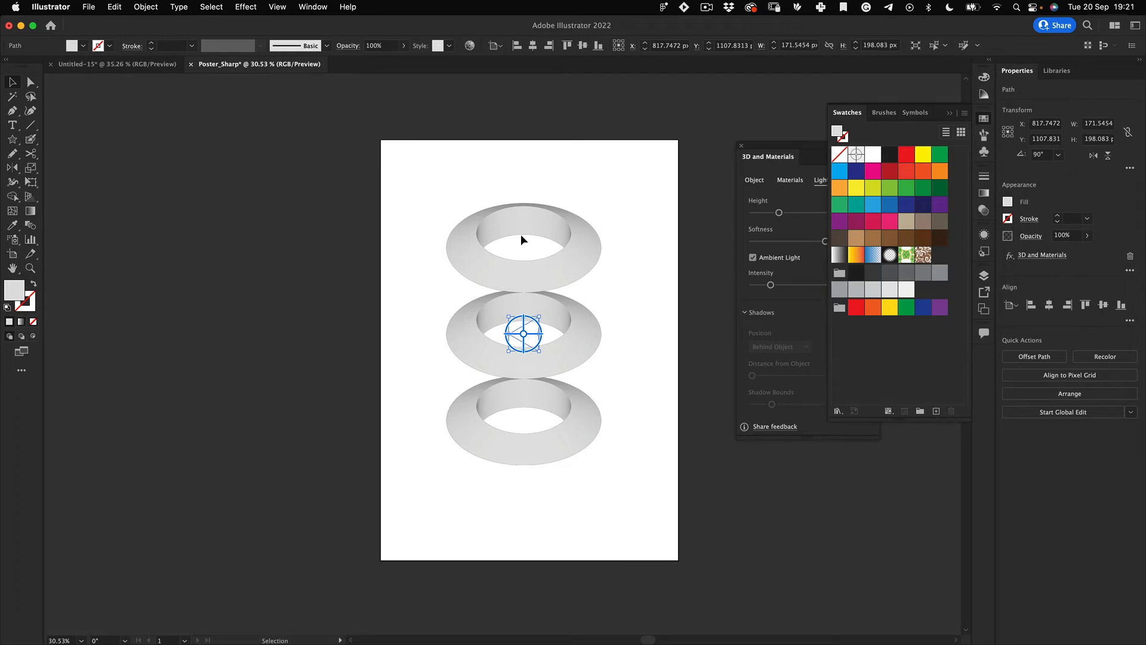
left_click(150, 70)
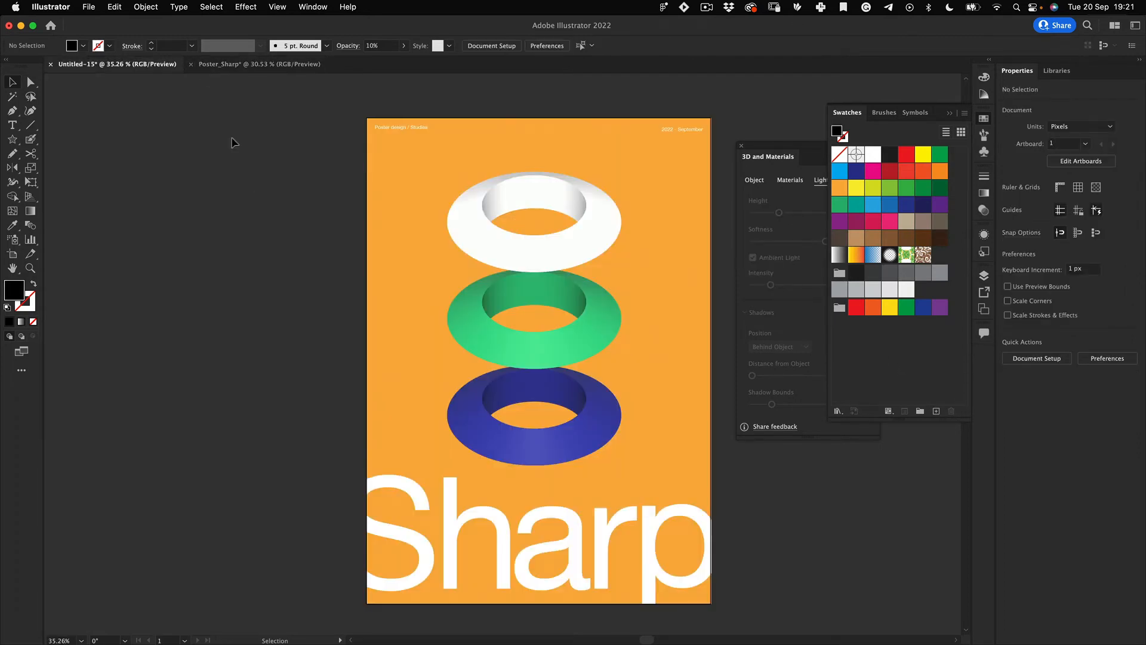
left_click(200, 66)
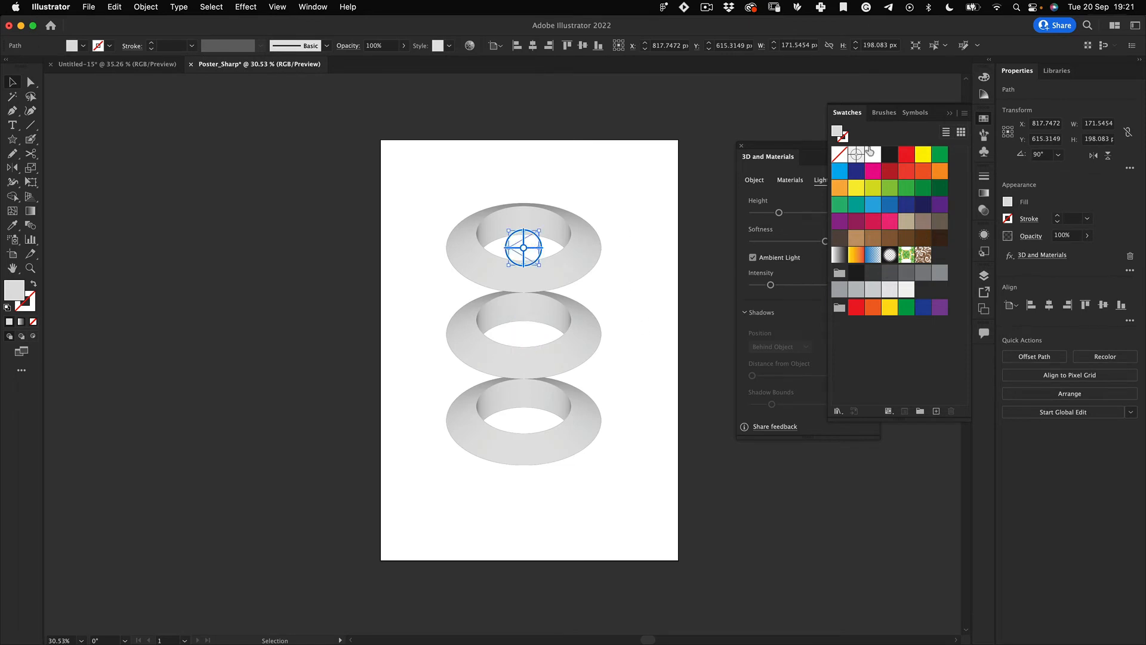
left_click(872, 154)
left_click(603, 357)
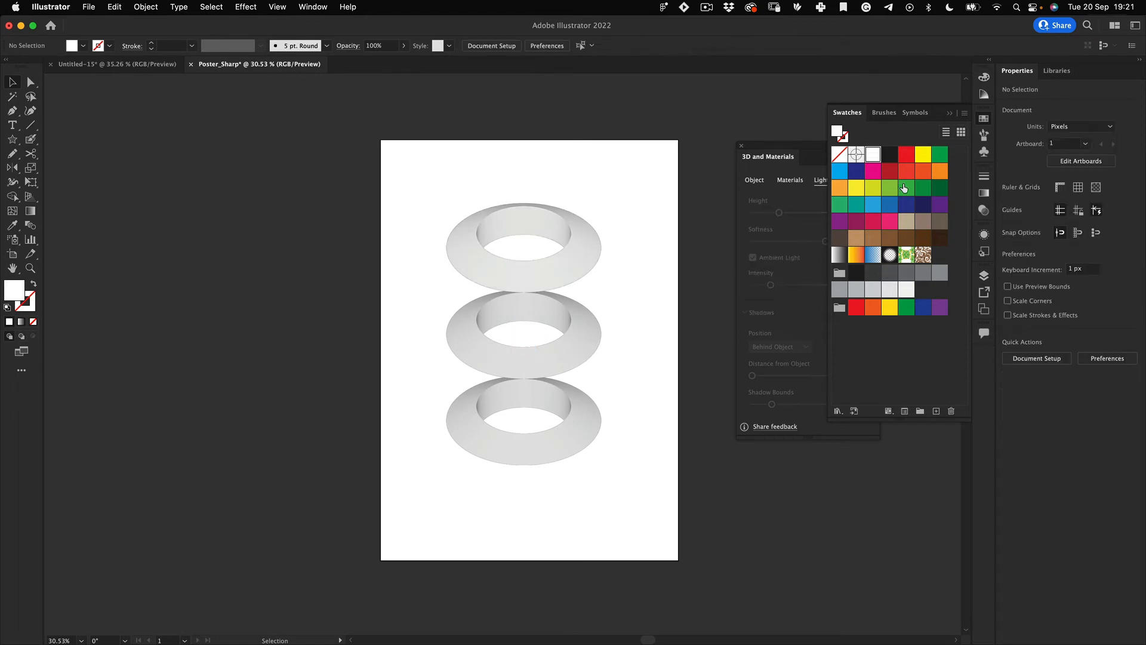
Fill the middle ring with the green swatch C=85 M=10 Y=100 K=10.
left_click(923, 188)
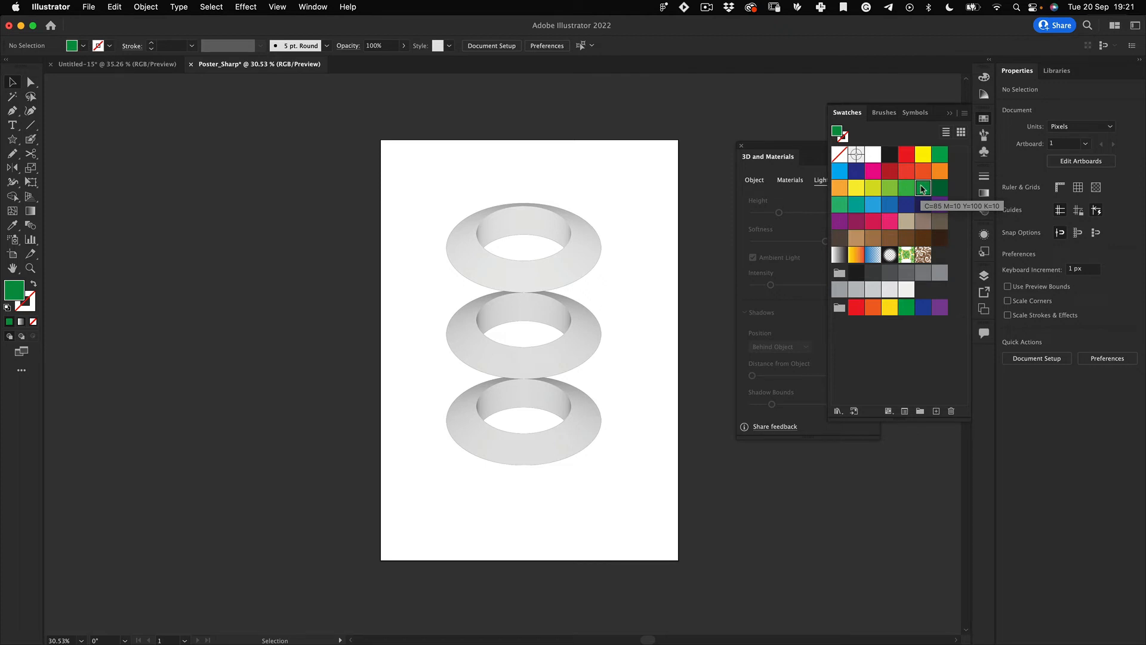
left_click(575, 338)
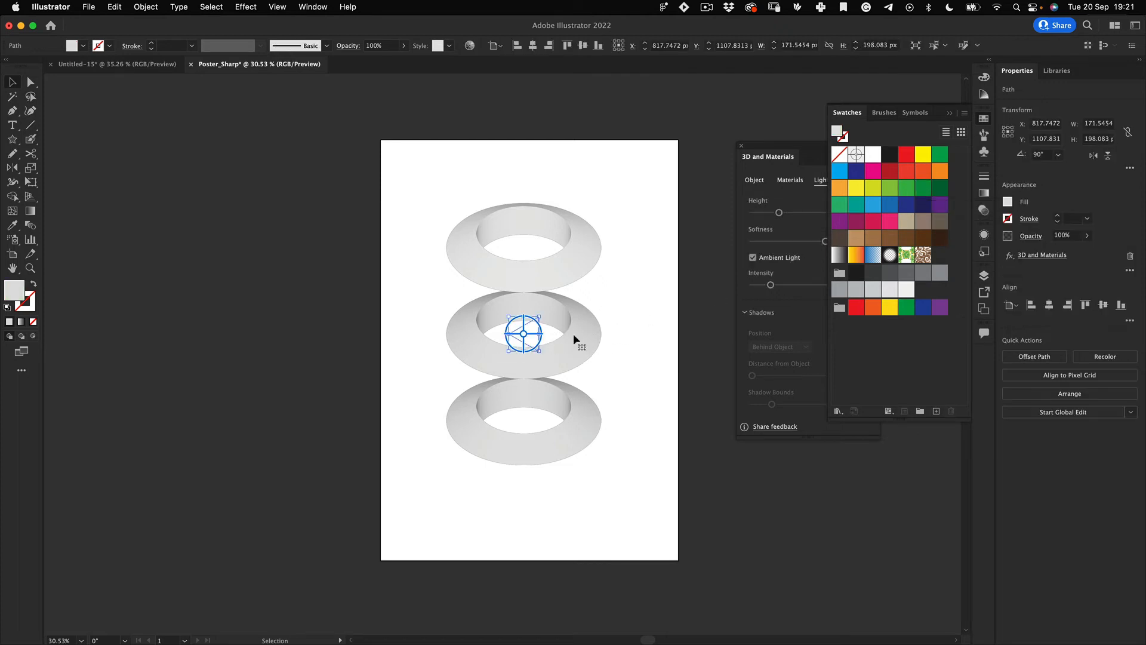
left_click(922, 194)
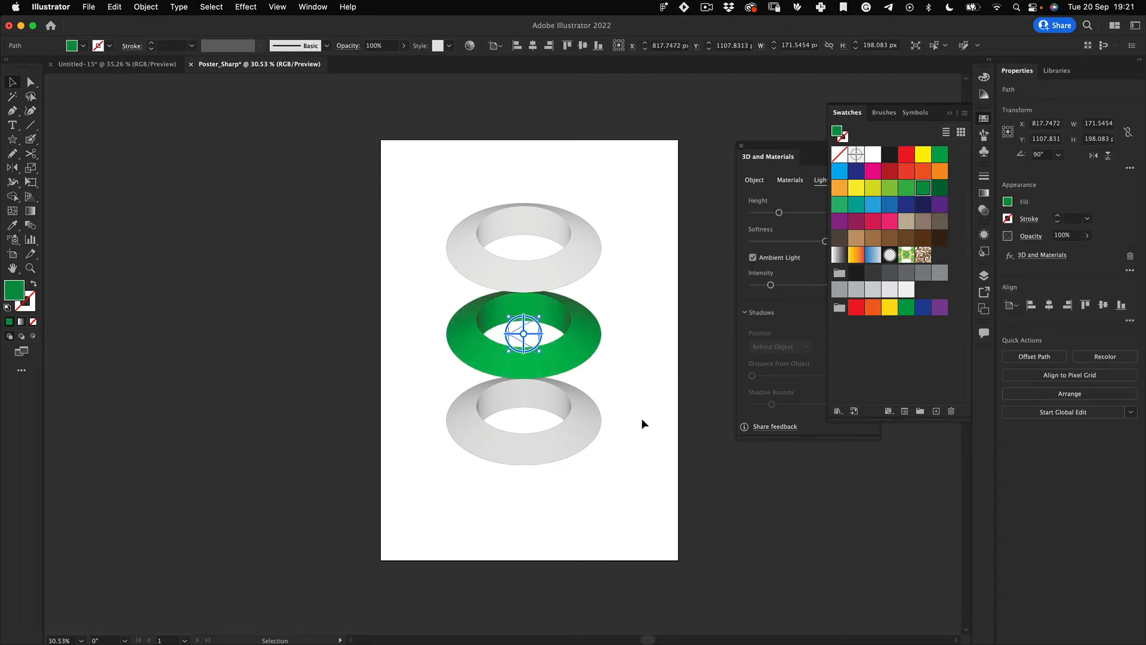
Fill the bottom ring with a medium blue swatch after trying the darker blues, and deselect it.
left_click(545, 455)
left_click(923, 209)
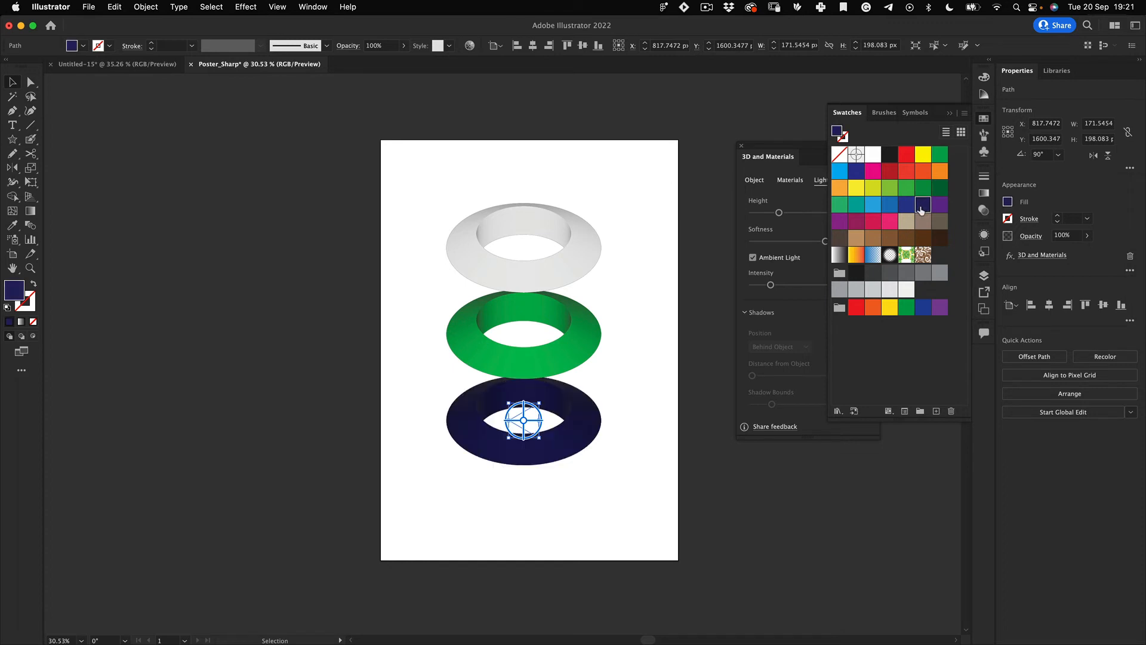
left_click(906, 209)
left_click(895, 207)
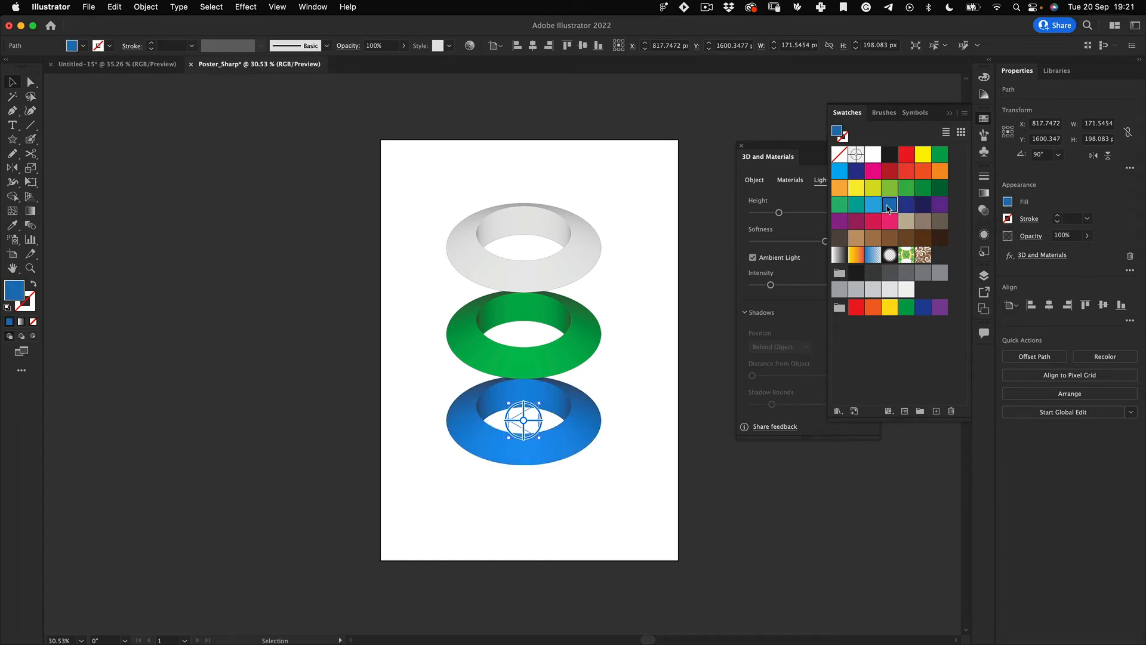
left_click(620, 469)
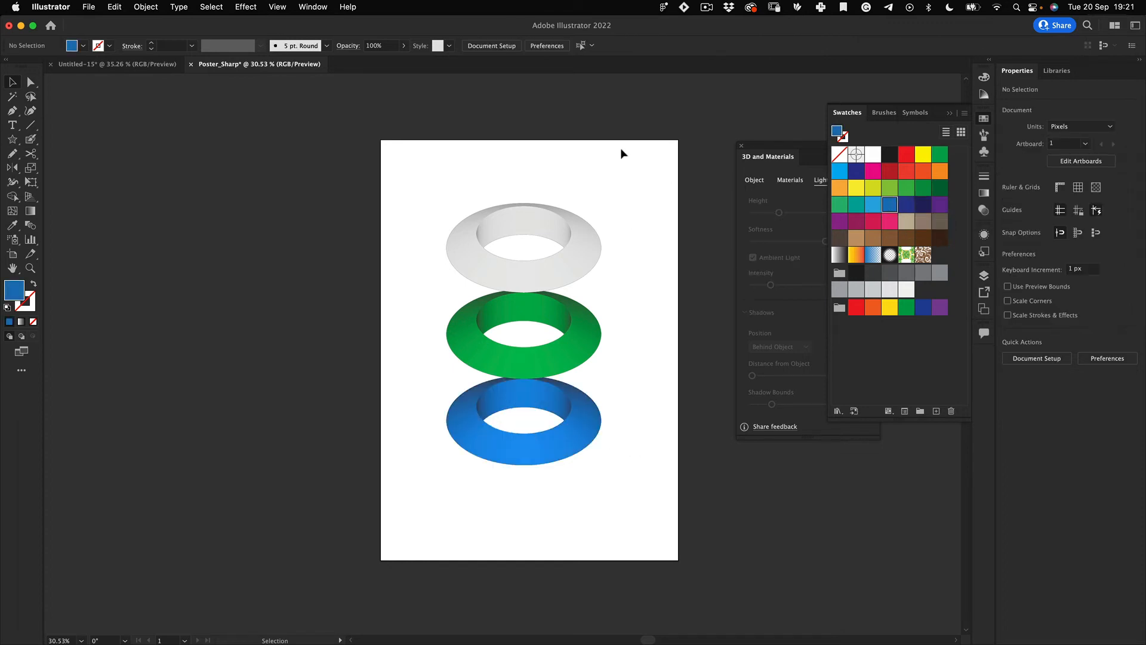
Close the swatches and render the top ring with ray tracing at Low quality with noise reduction.
left_click_drag(621, 154, 310, 574)
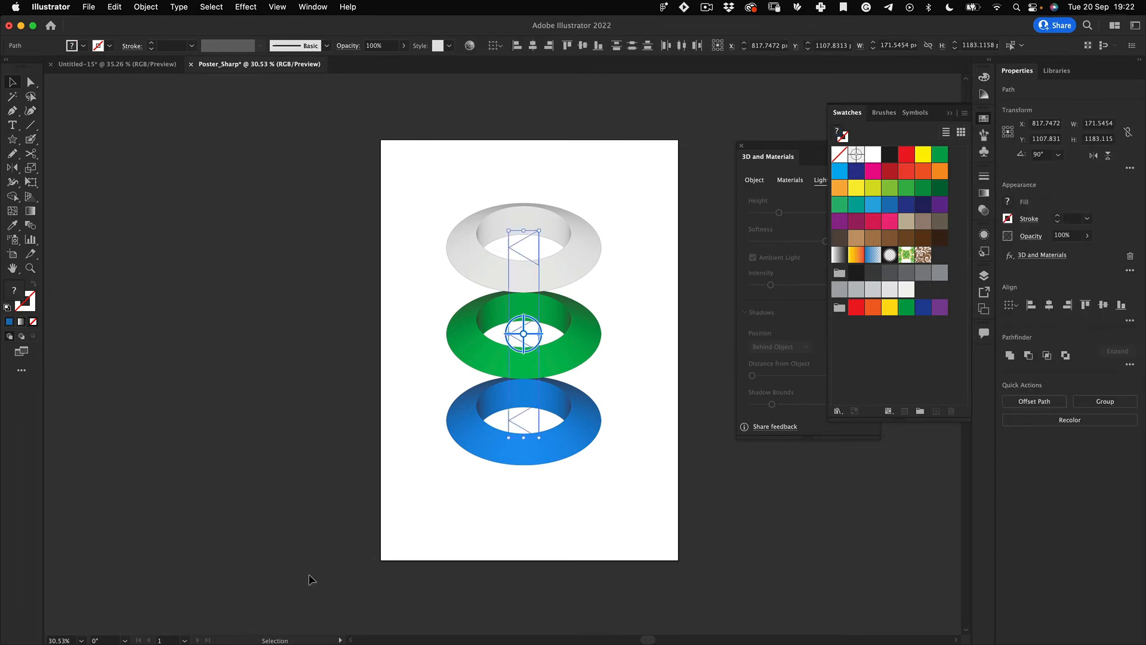
left_click(950, 113)
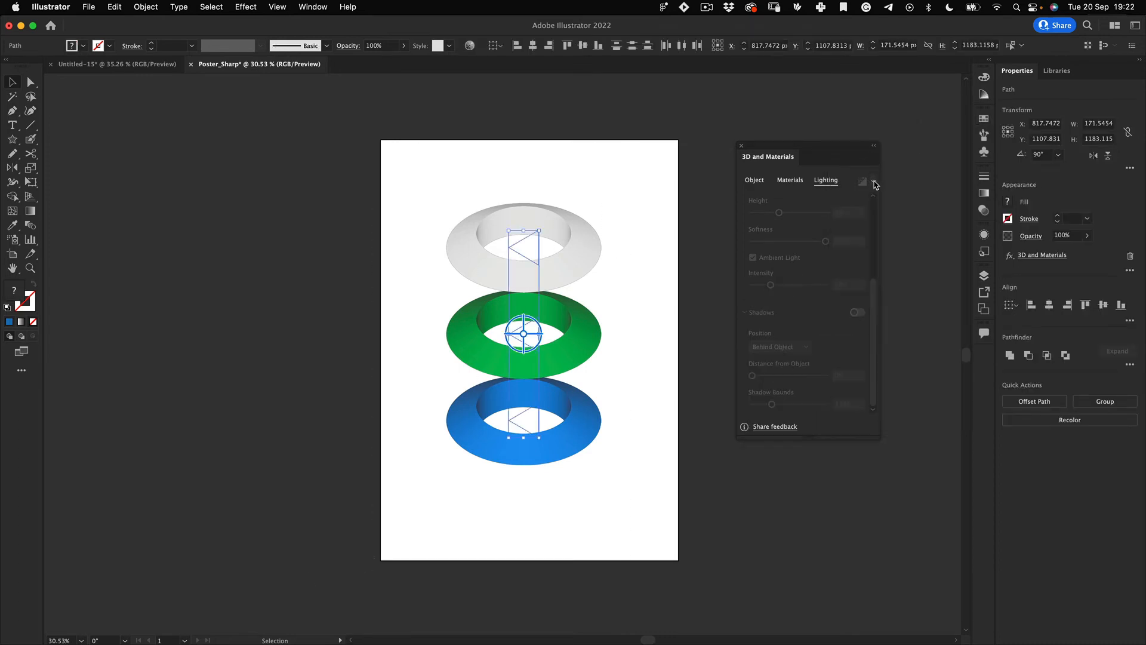
left_click(542, 248)
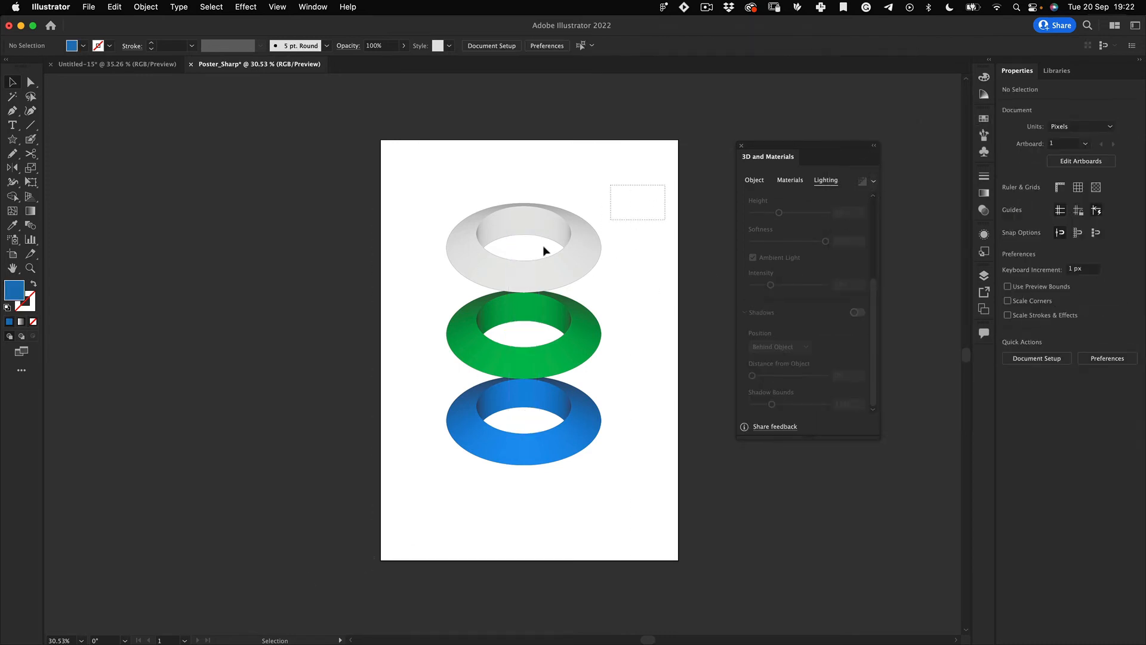
left_click(875, 182)
left_click(857, 203)
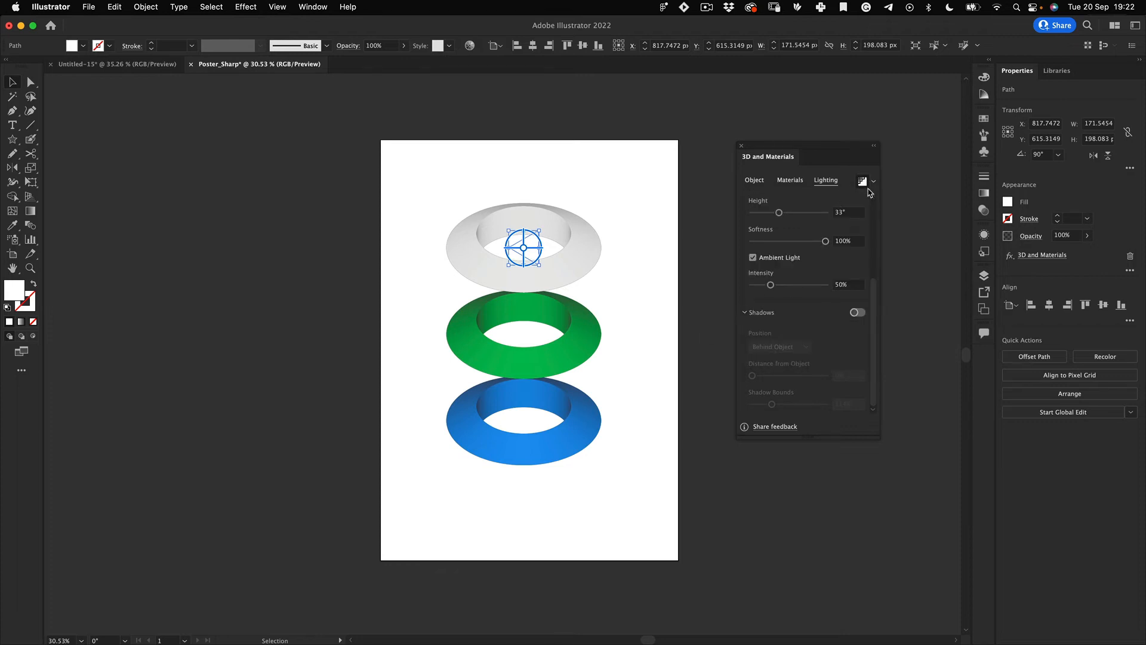
mouse_move(875, 188)
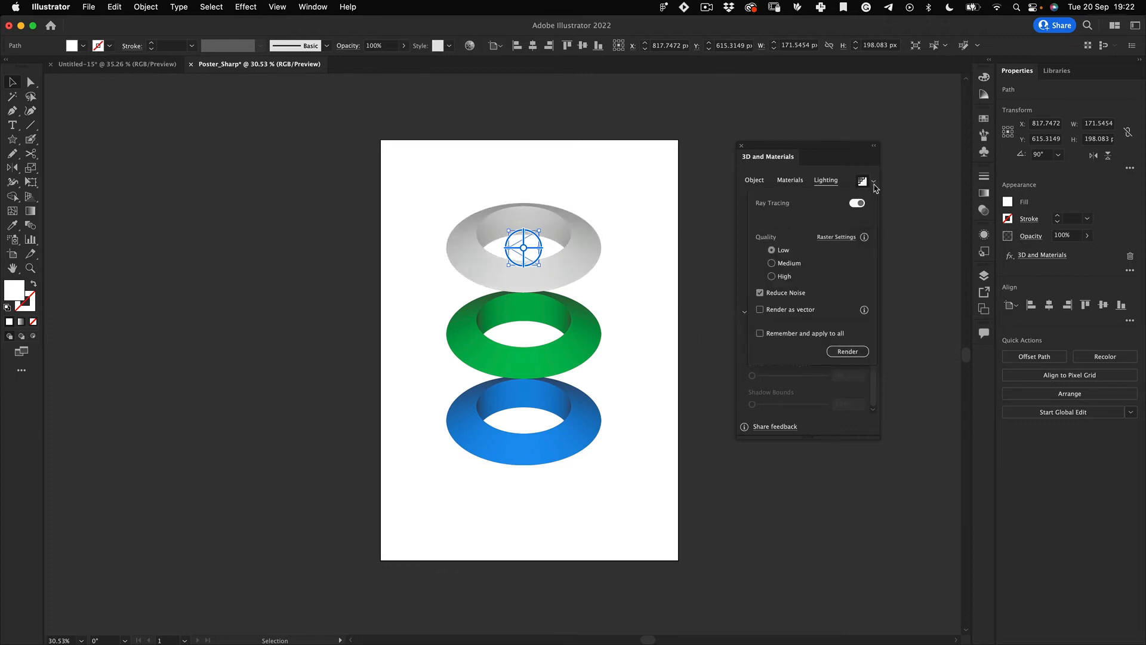
left_click(847, 351)
left_click(678, 328)
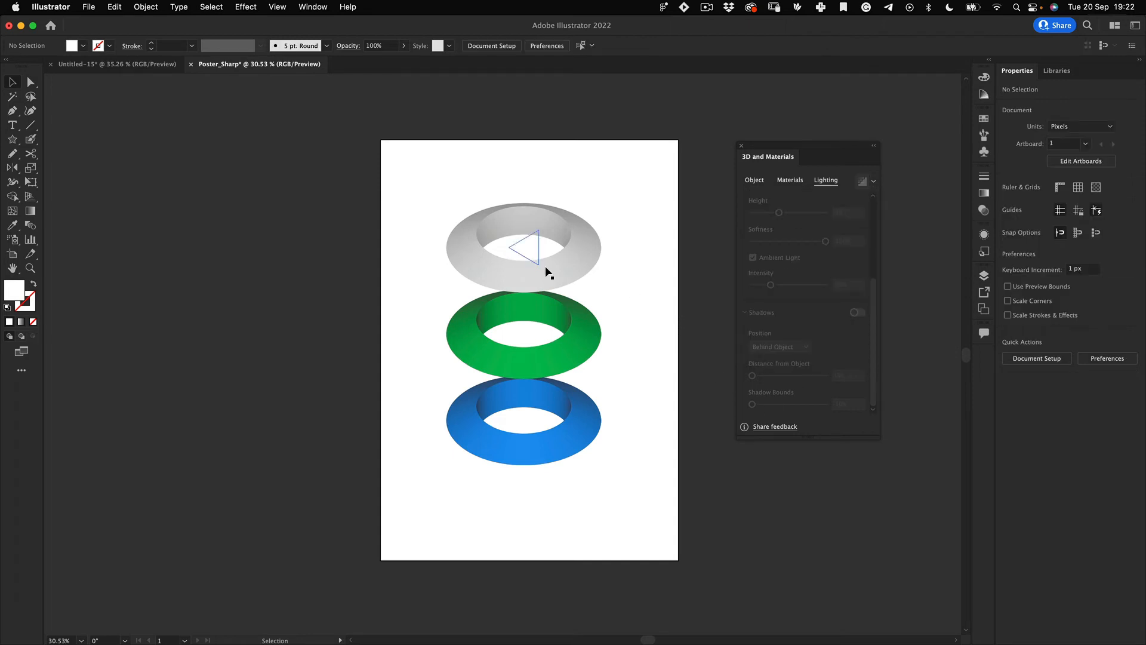
Turn on ray tracing for the green middle ring, enable Remember and apply to all, and render it.
key("z")
left_click_drag(517, 233, 554, 229)
key("v")
left_click_drag(666, 361, 618, 389)
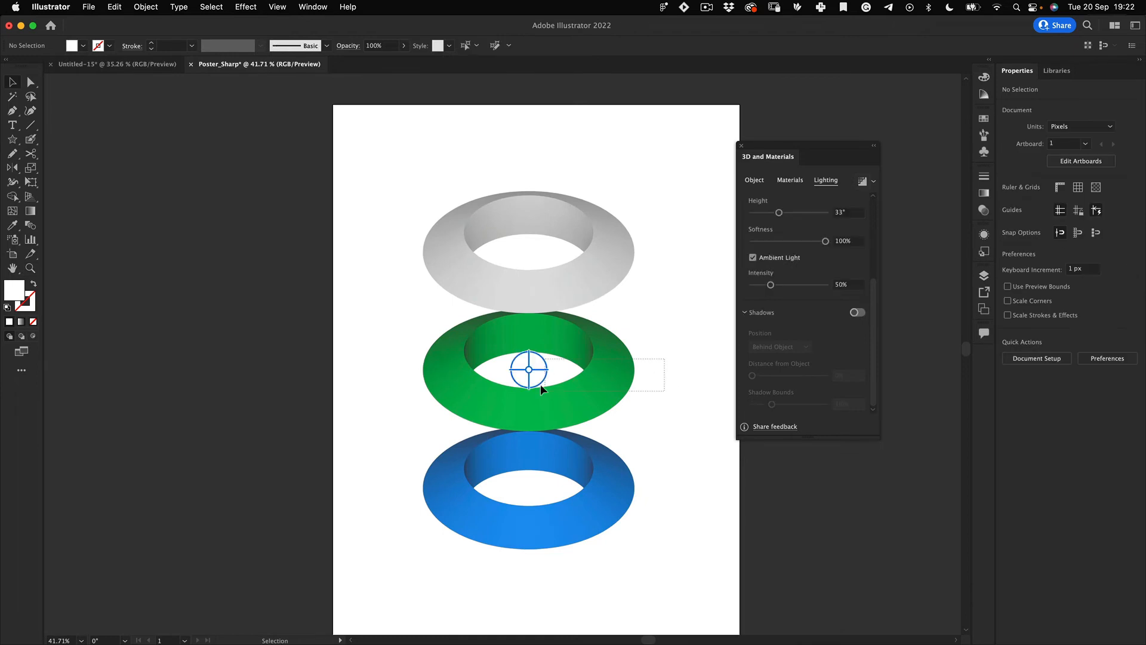
left_click(875, 182)
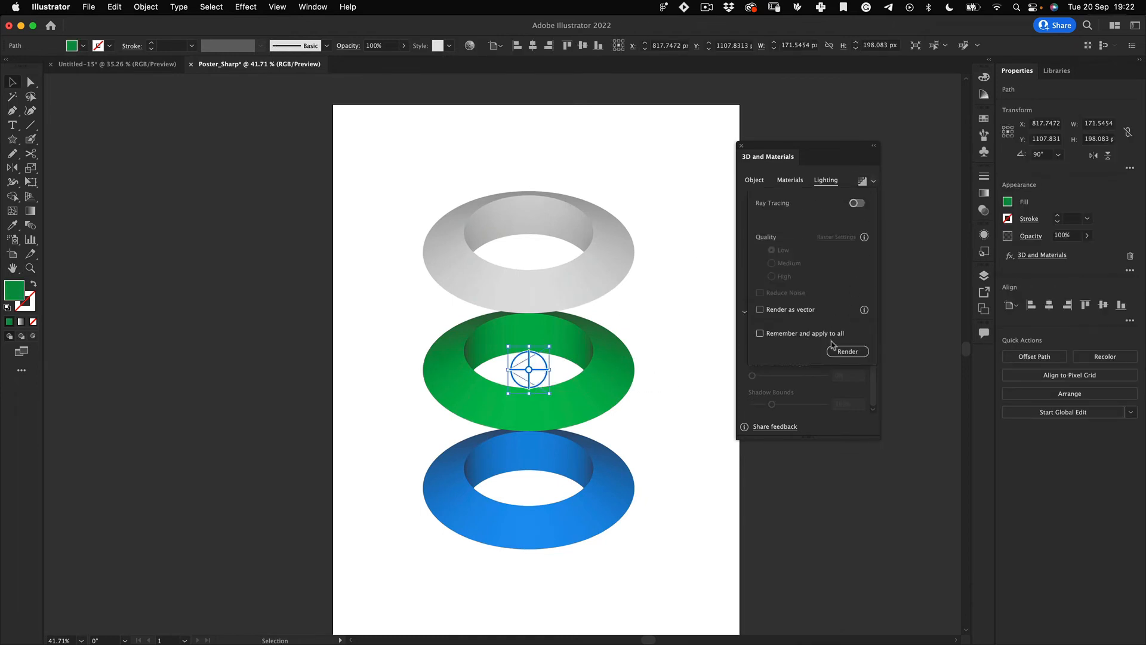
left_click(857, 203)
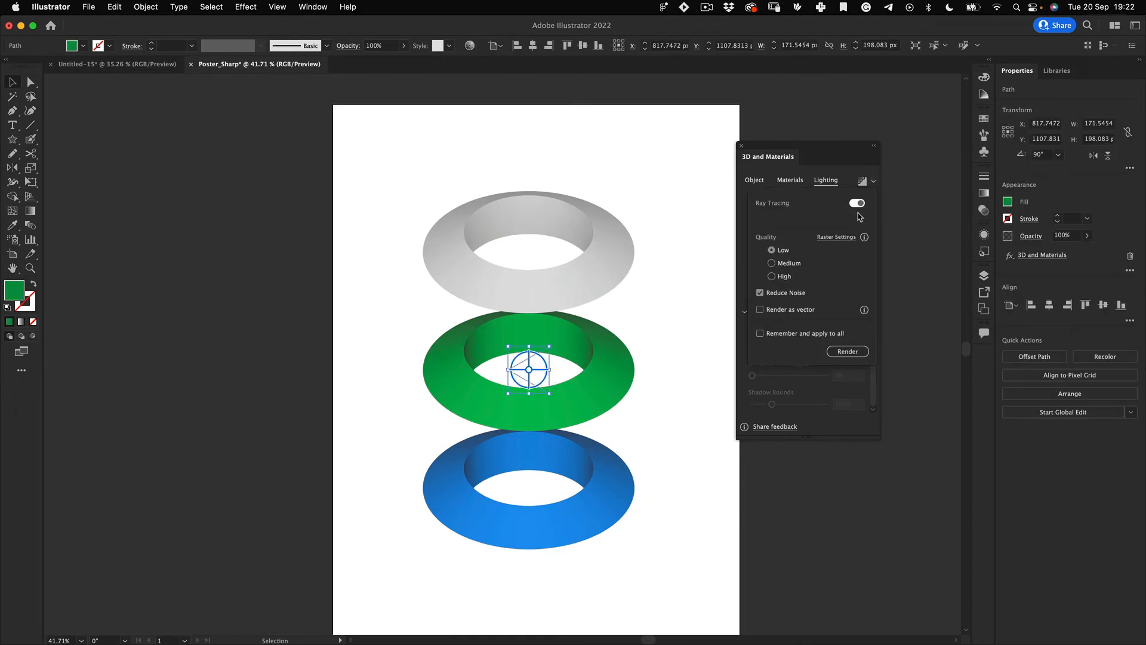
left_click(795, 334)
left_click(843, 351)
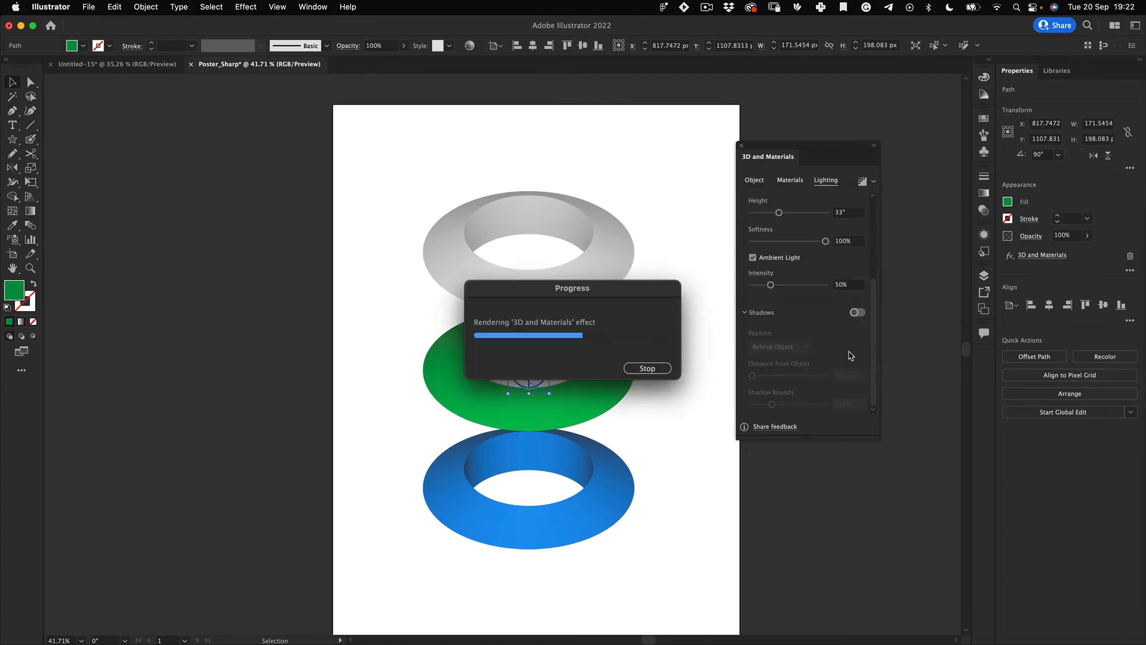
Inspect the ray-traced rings and compare them and the background with the finished Sharp poster.
left_click(700, 388)
key("z")
left_click_drag(624, 374, 632, 341)
key("v")
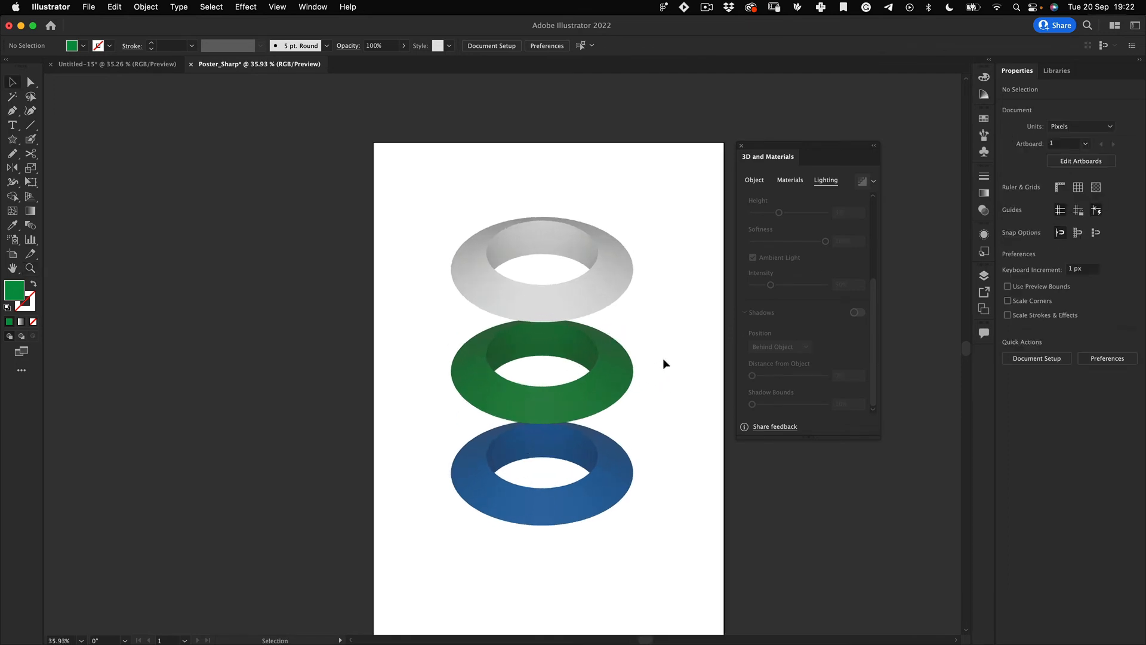
scroll(660, 253, "down", 2)
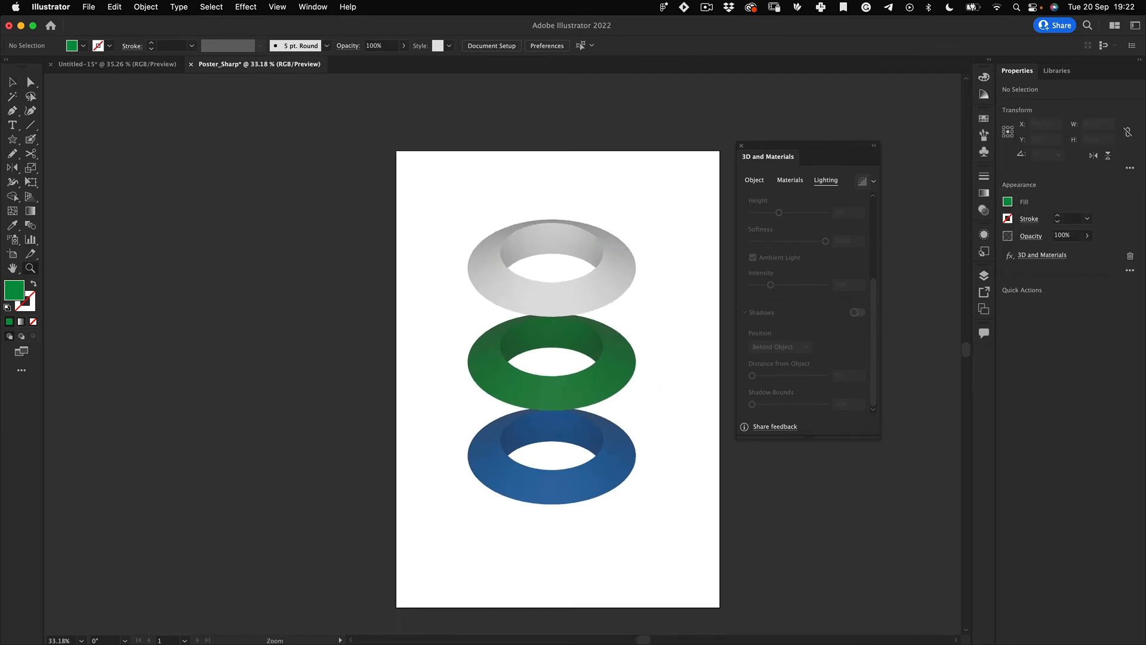
left_click(566, 479)
left_click(607, 295)
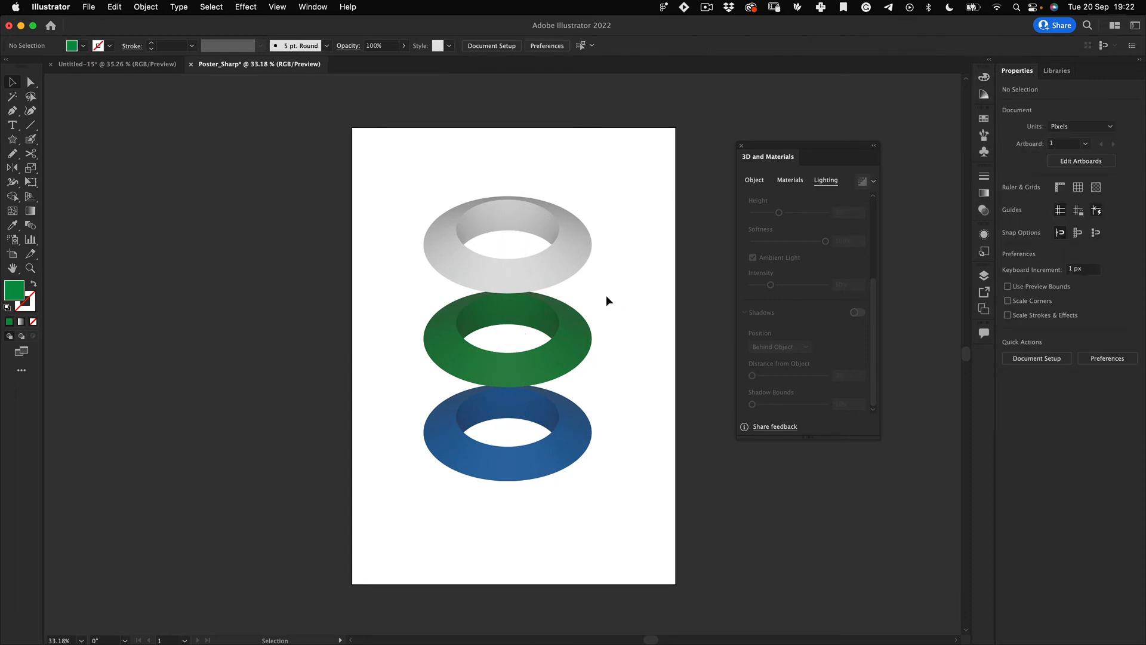
left_click(149, 64)
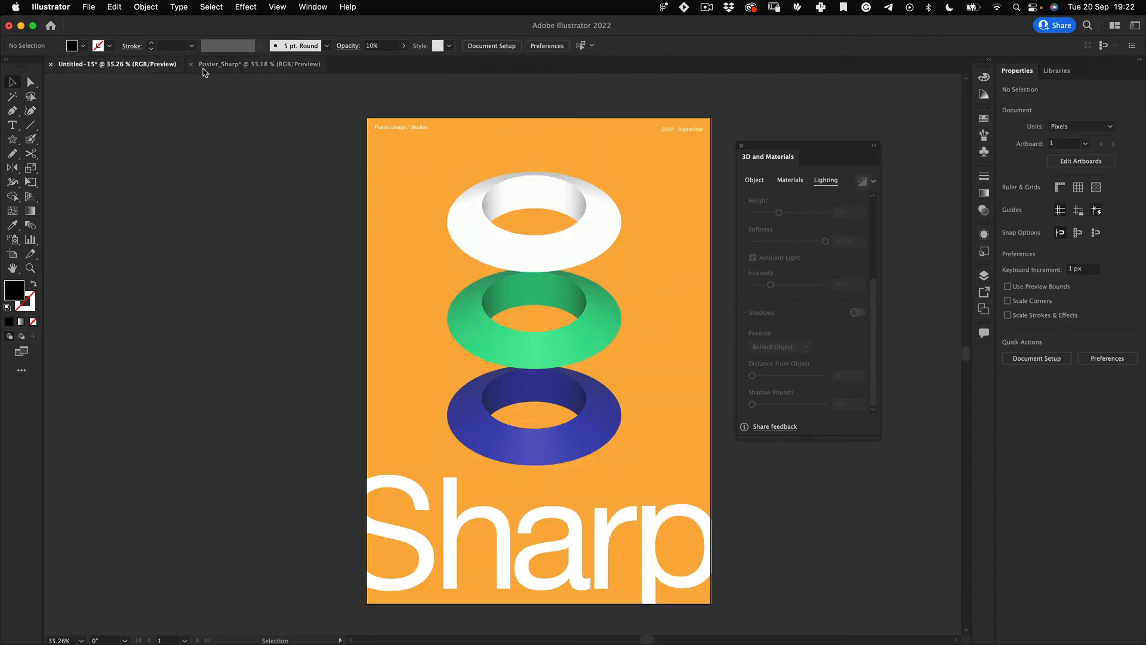
left_click(382, 206)
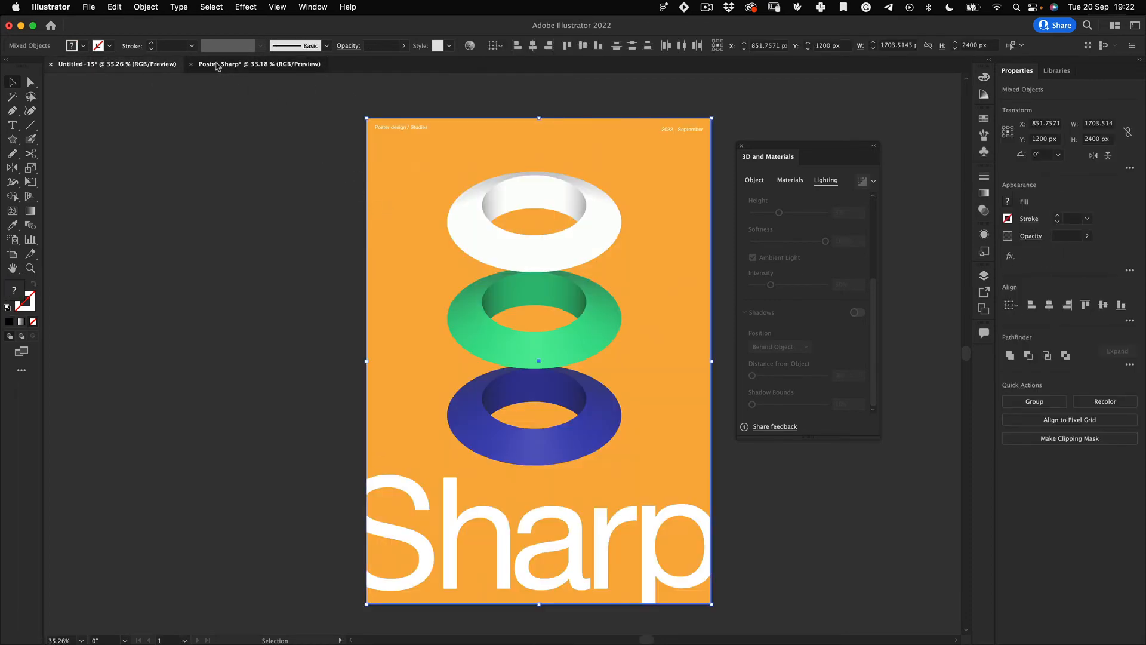
left_click(219, 63)
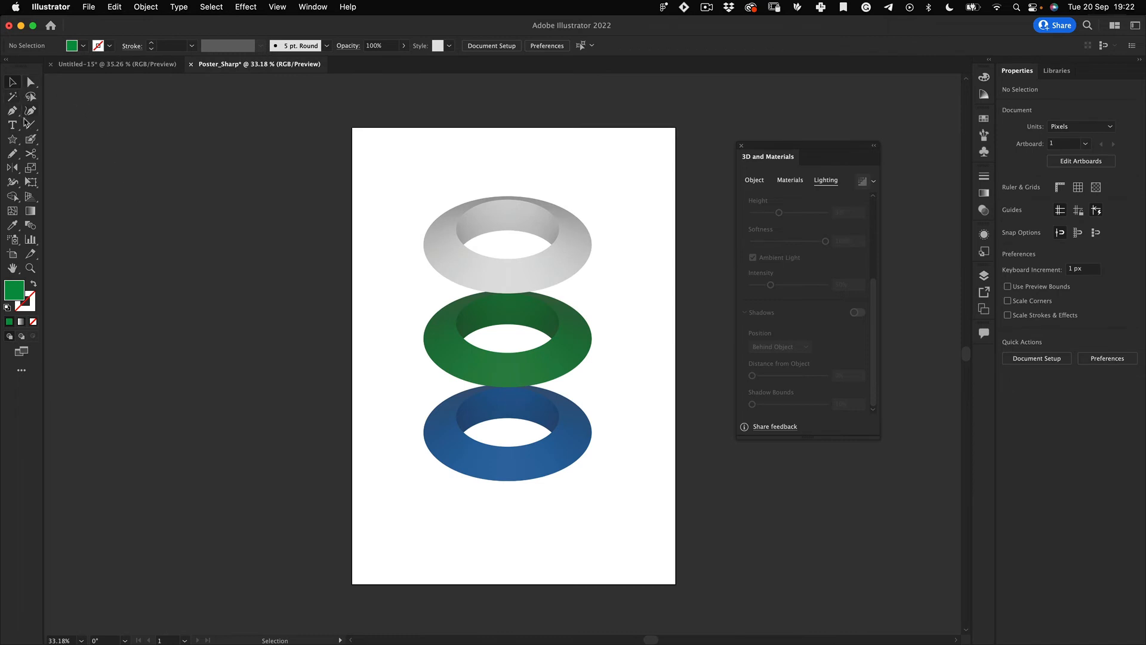
Draw a 1700 x 2400 px rectangle covering the whole artboard.
left_click(28, 123)
left_click(14, 139)
left_click(81, 140)
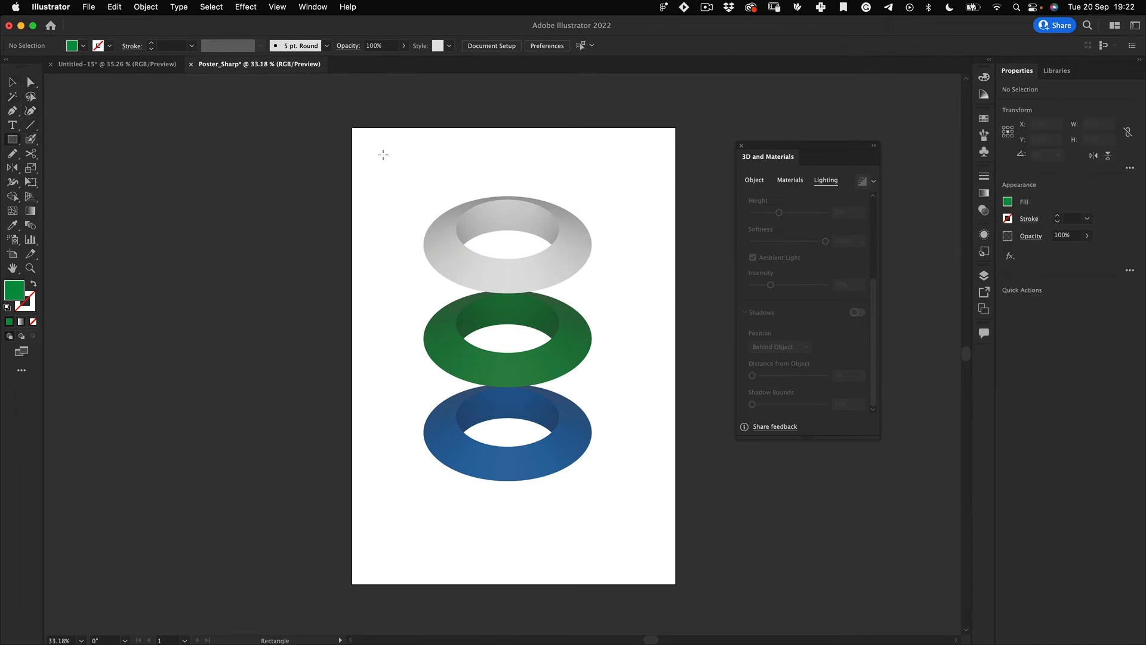
left_click_drag(352, 128, 676, 583)
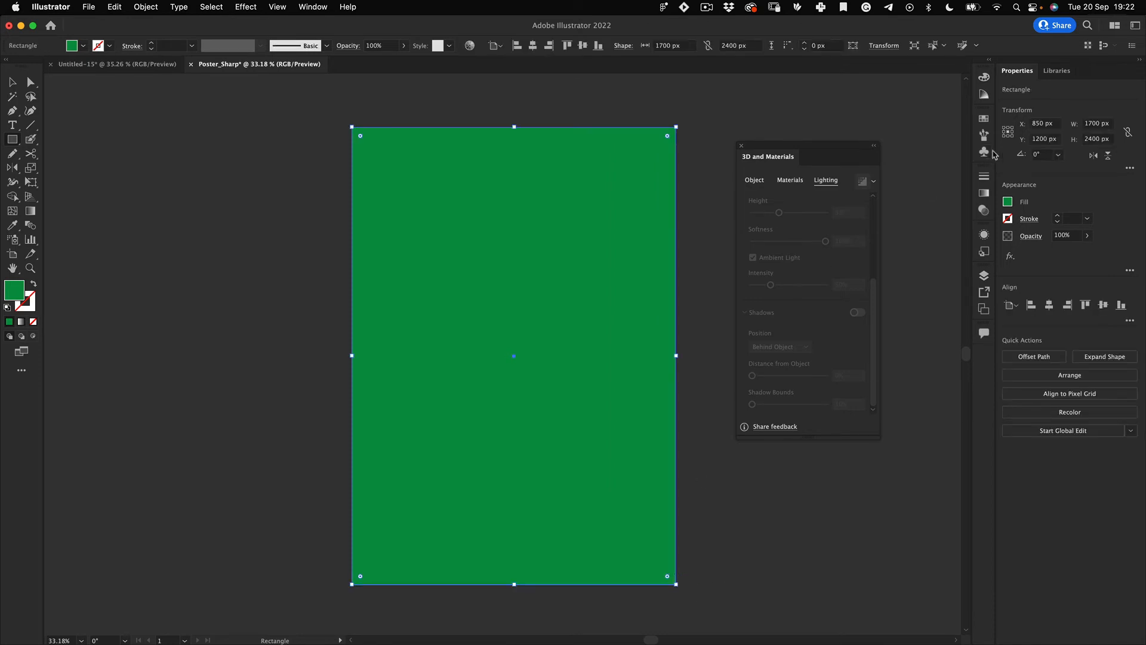
Fill the background rectangle with the orange swatch and send it behind the rings.
left_click(984, 118)
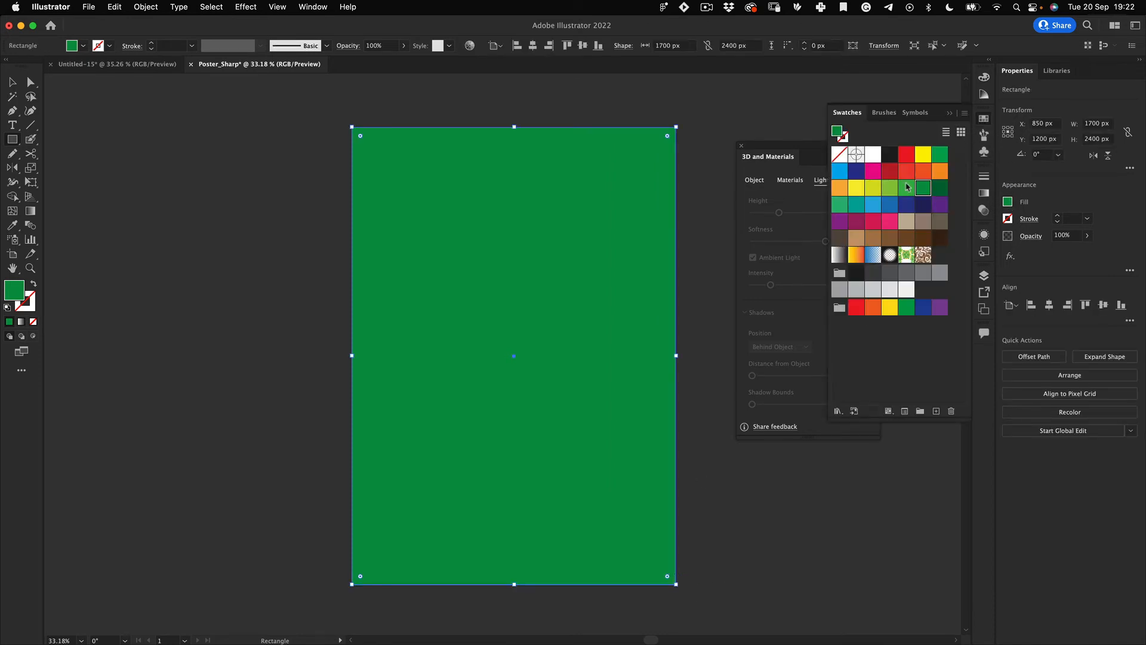
left_click(939, 171)
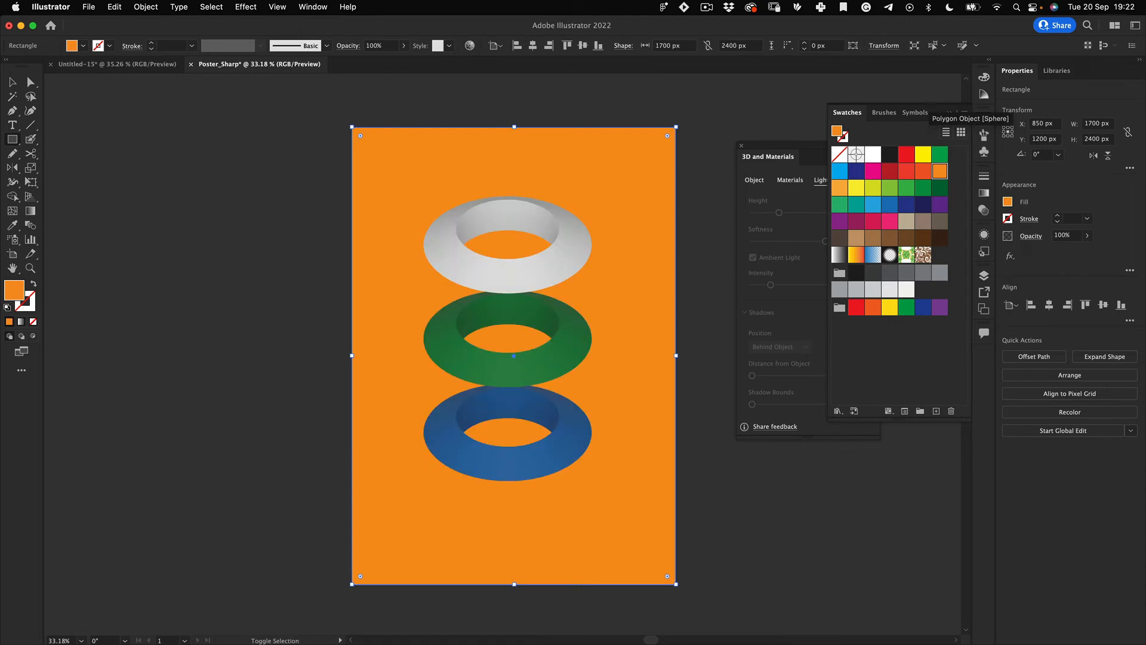
key("super+shift+bracketleft")
key("v")
left_click(285, 465)
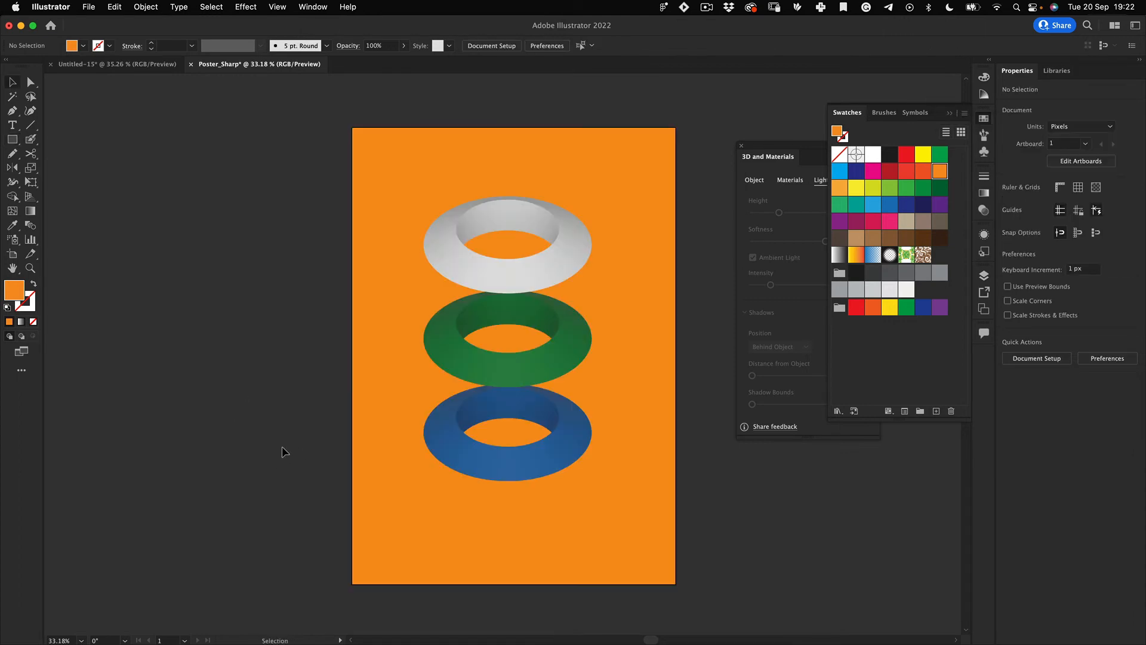
Apply the Top Left lighting preset to the white, green and blue rings one after another.
left_click(563, 246)
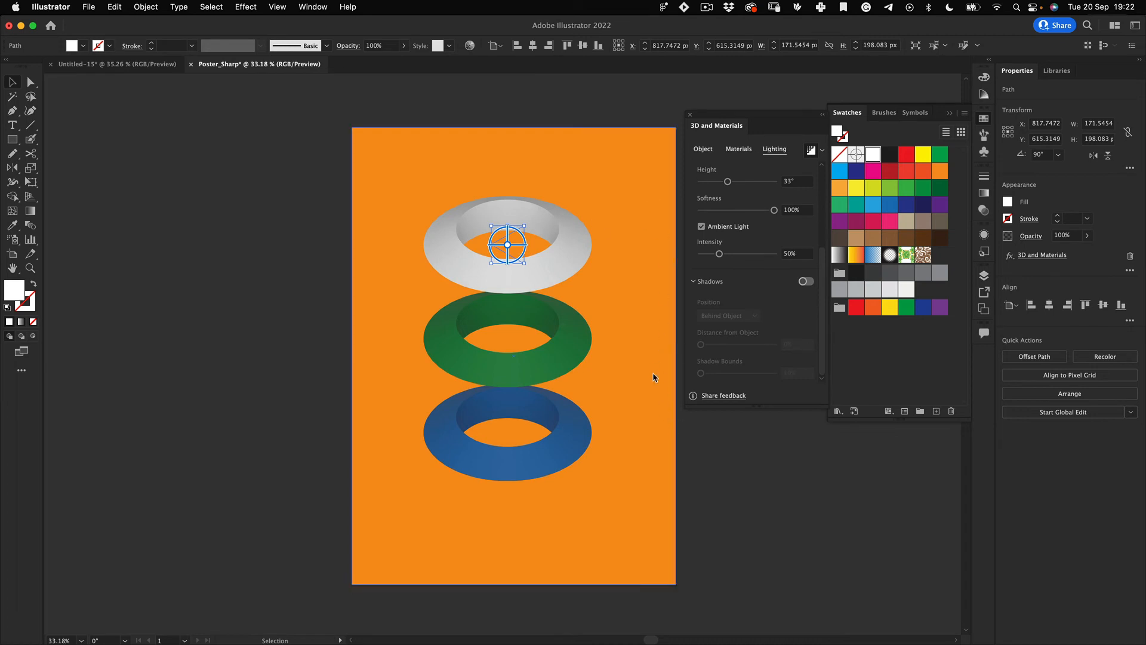
scroll(786, 173, "up", 5)
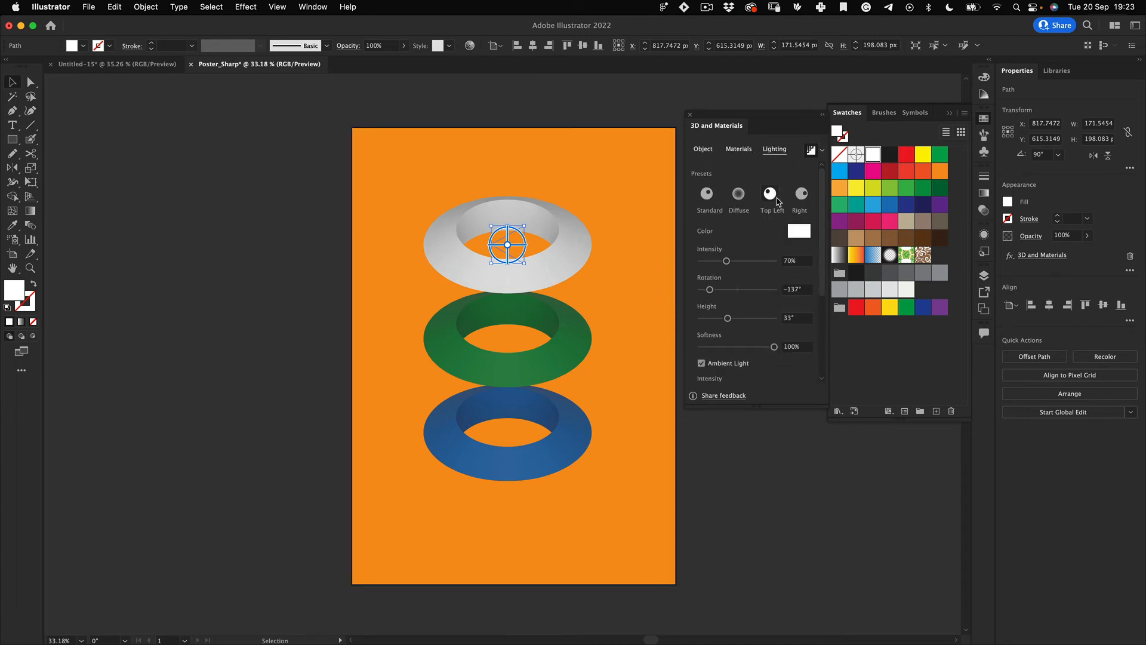
left_click(771, 194)
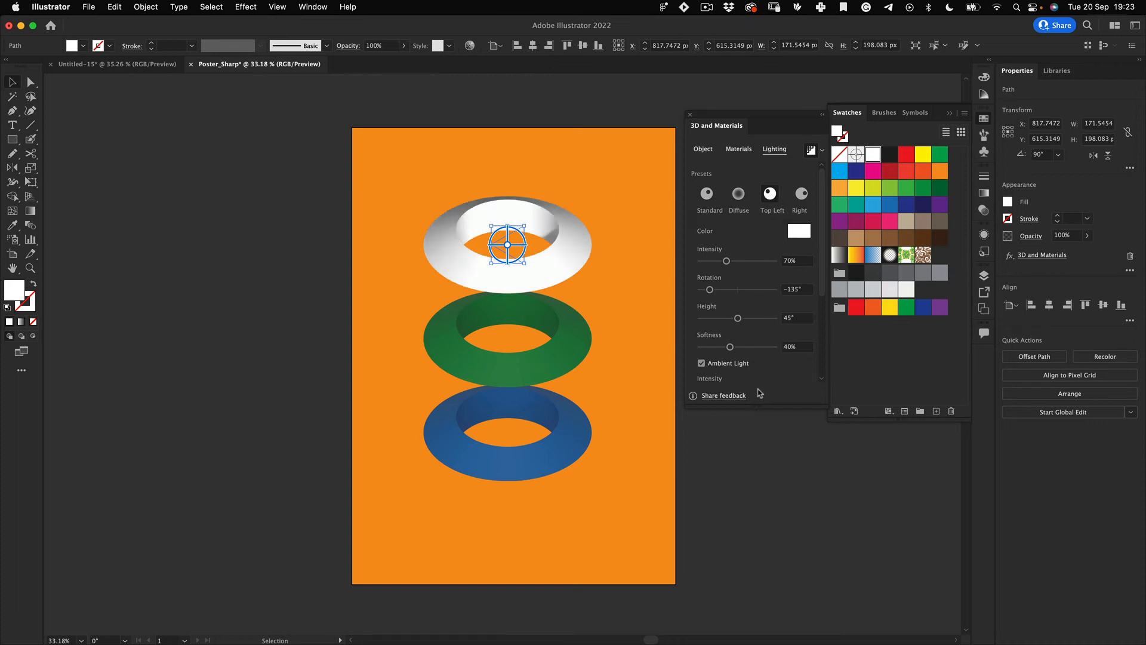
left_click(760, 440)
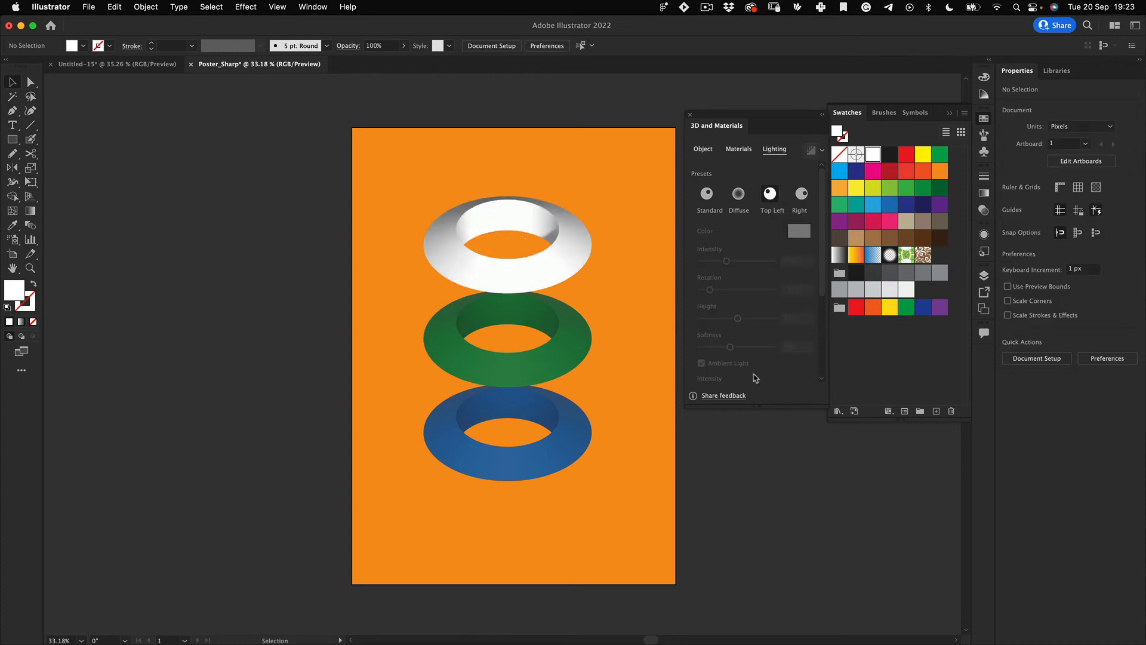
left_click(557, 359)
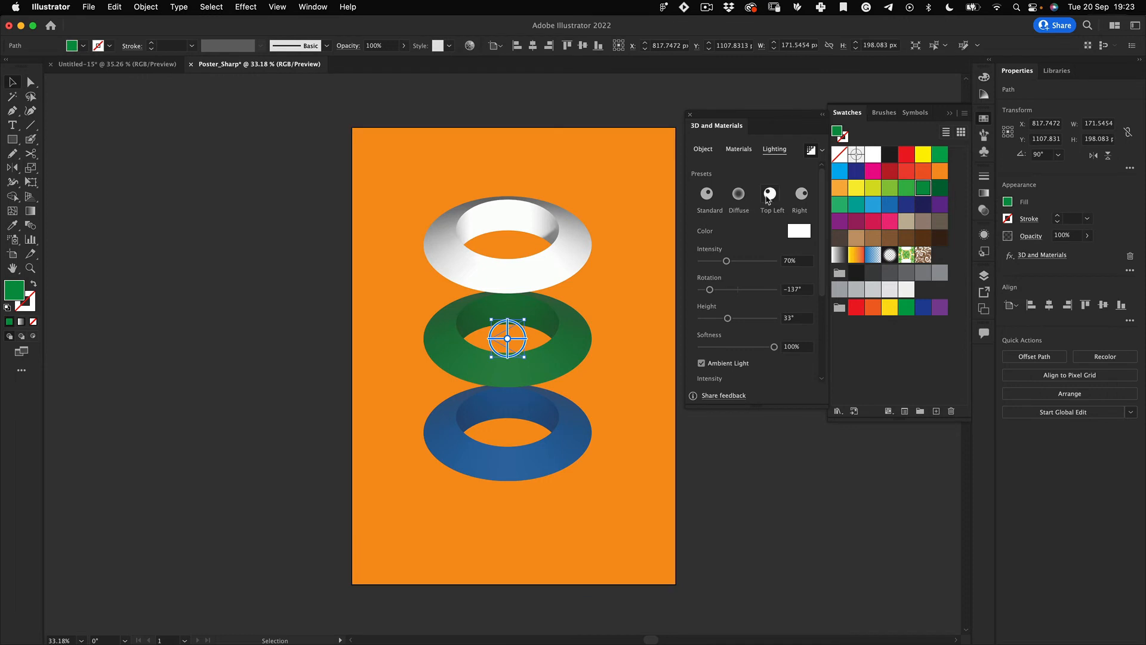
left_click(543, 410)
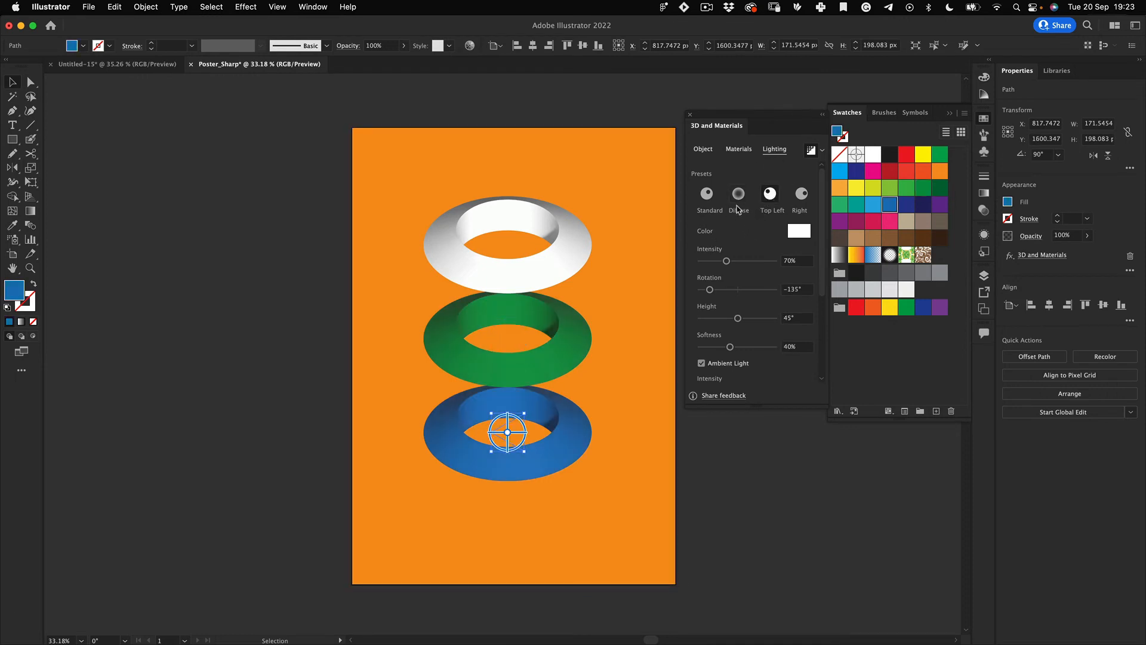
Try to open the render settings for all three rings at once, and view the whole poster.
left_click(567, 310, "shift")
left_click(567, 240, "shift")
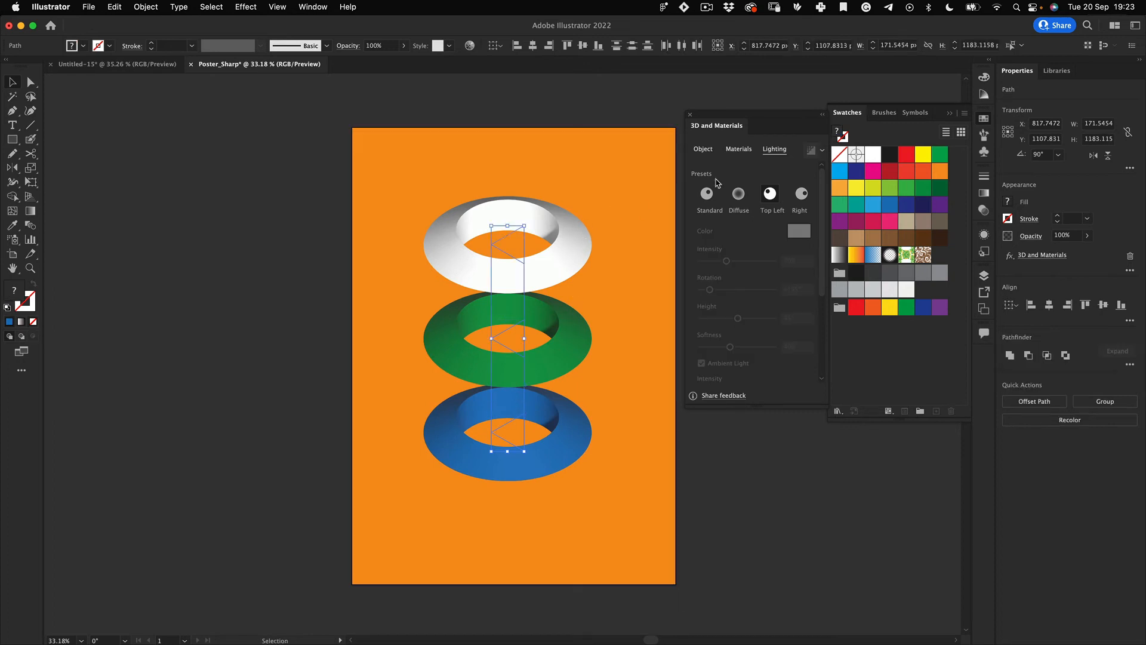
left_click(820, 152)
left_click(770, 523)
left_click(710, 486)
key("z")
left_click(513, 344, "alt")
left_click(513, 343)
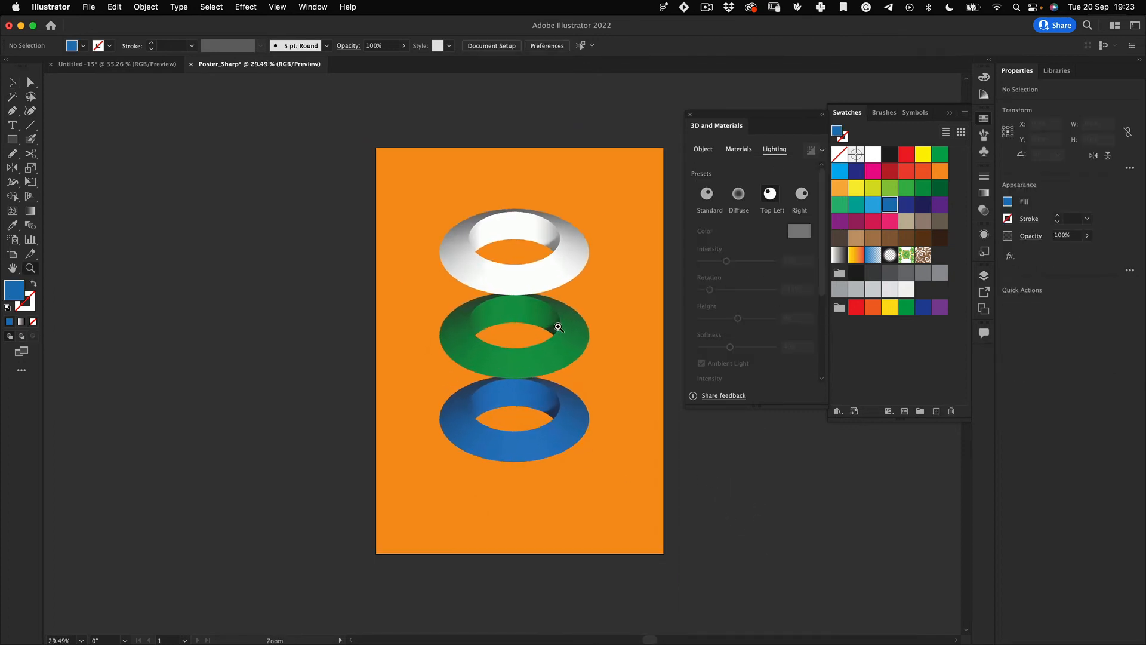
Recolour the middle ring light green, and try a dark blue fill on the bottom ring.
key("v")
left_click(564, 319)
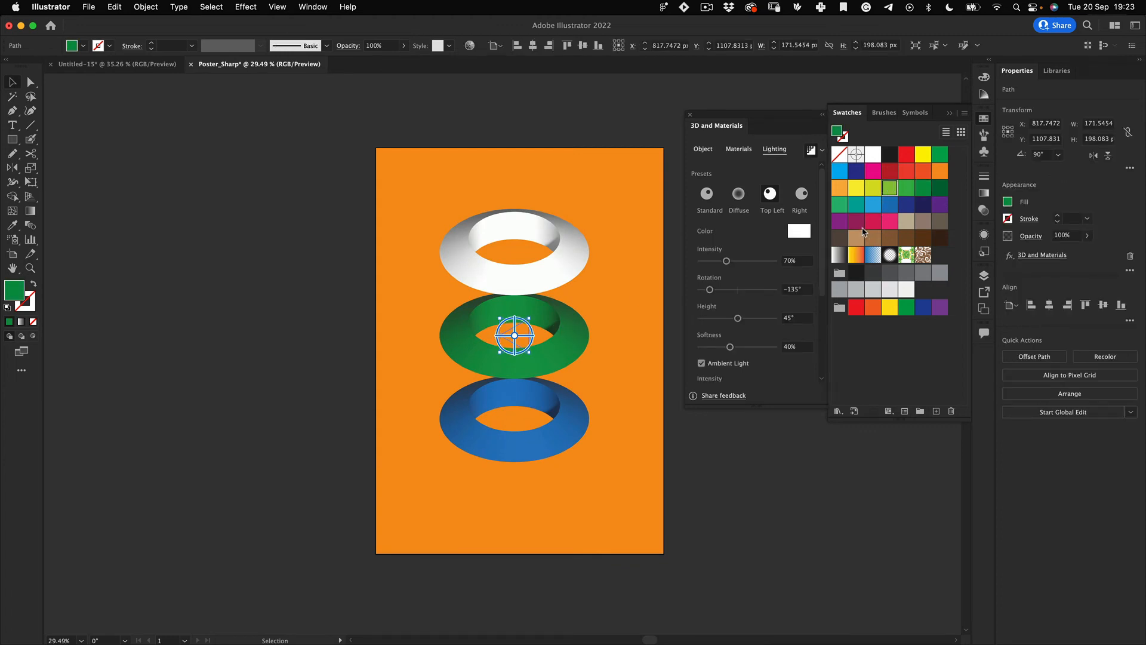
left_click(569, 434)
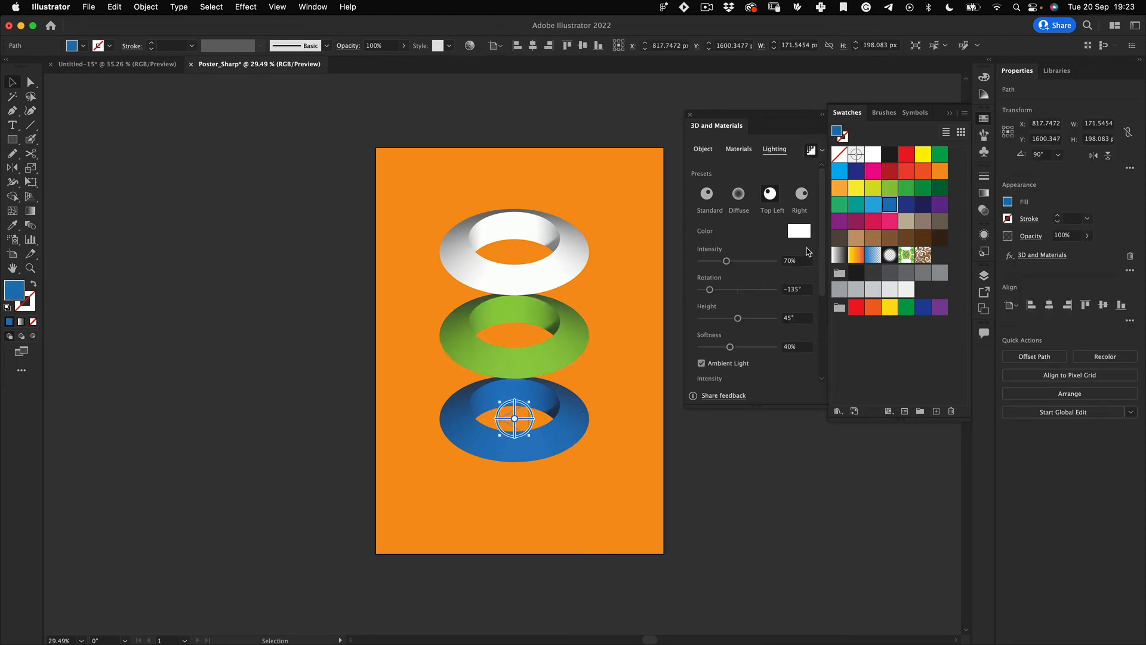
left_click(907, 206)
left_click(781, 500)
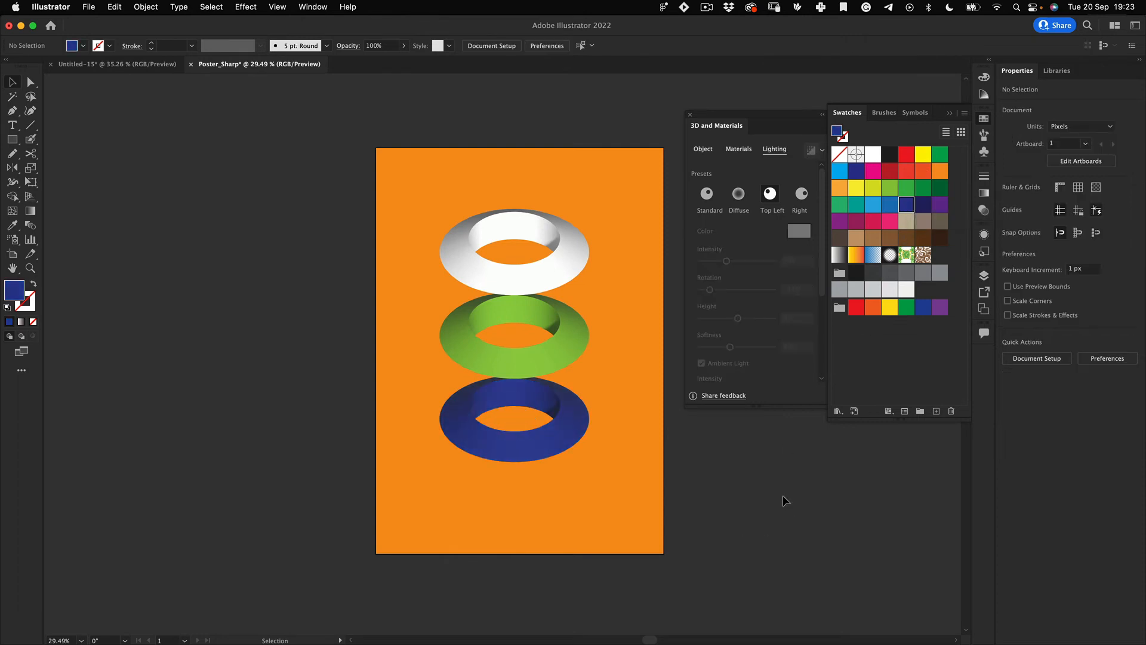
key("a")
key("super+z")
key("super+z")
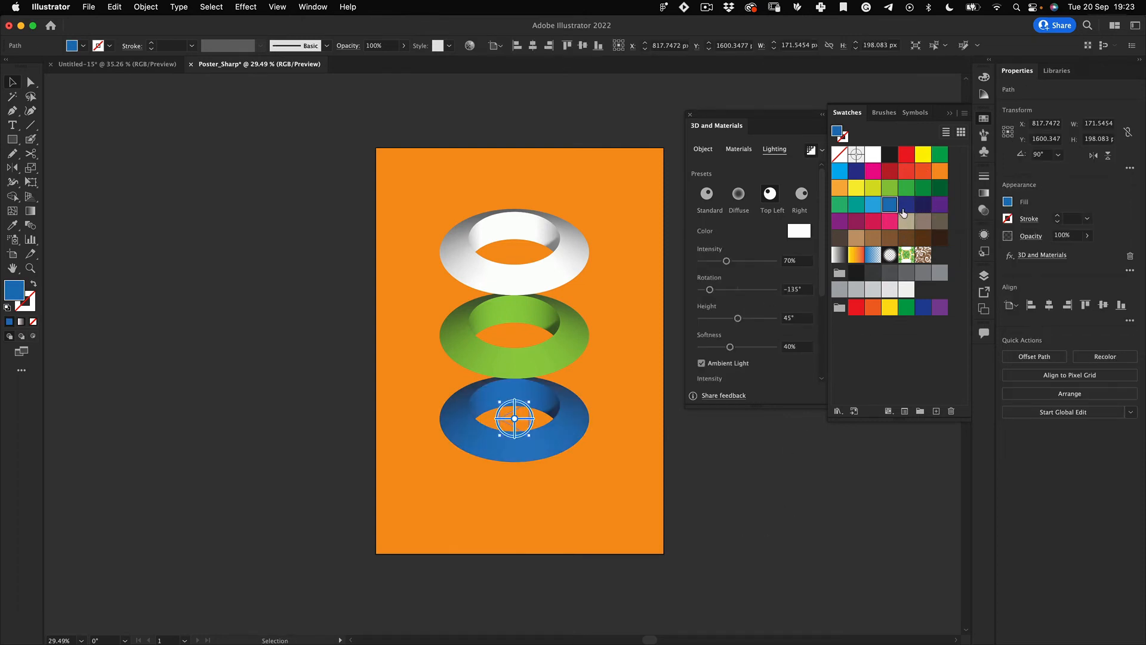
Set the light colour of the bottom ring to pink FC3D74.
left_click(800, 233)
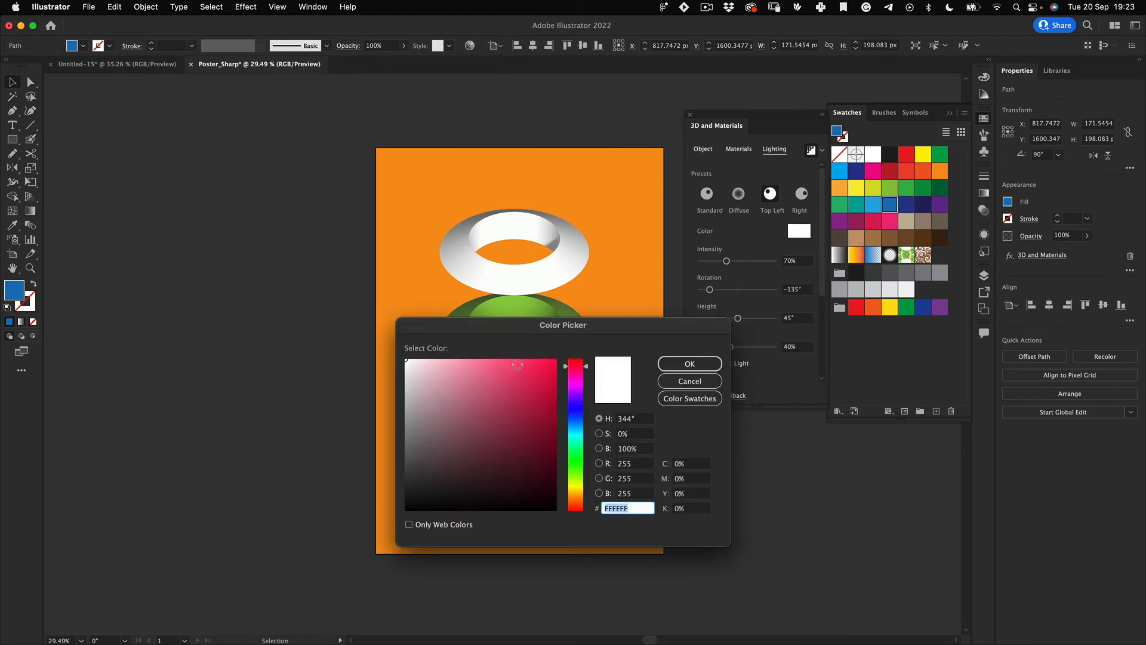
left_click(518, 365)
left_click(663, 366)
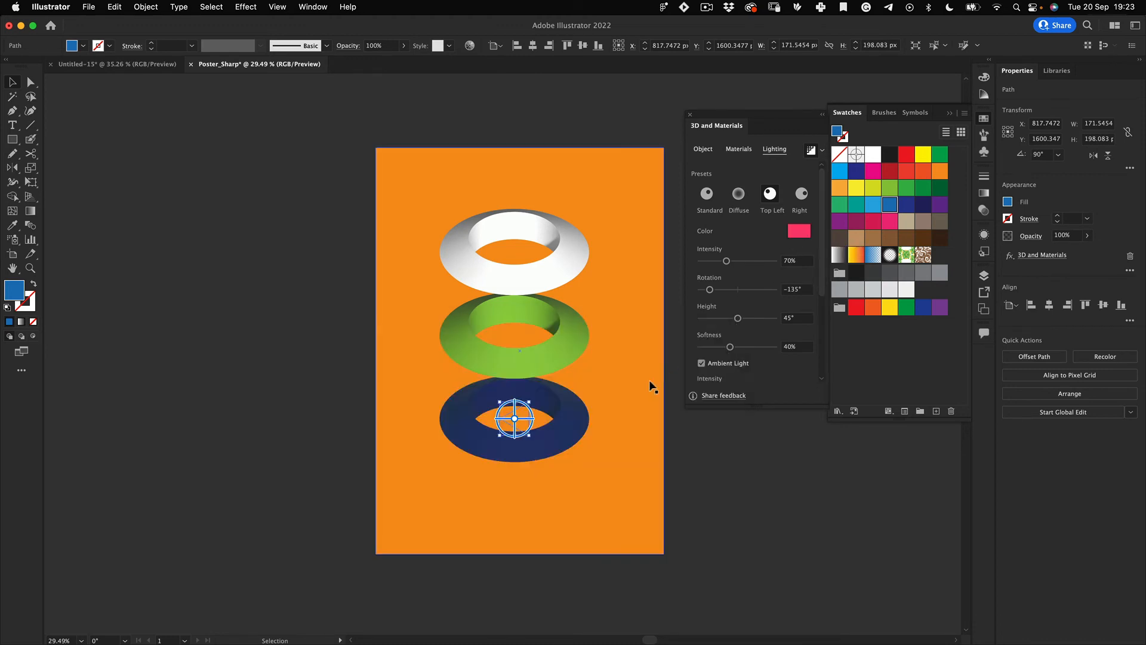
left_click(668, 467)
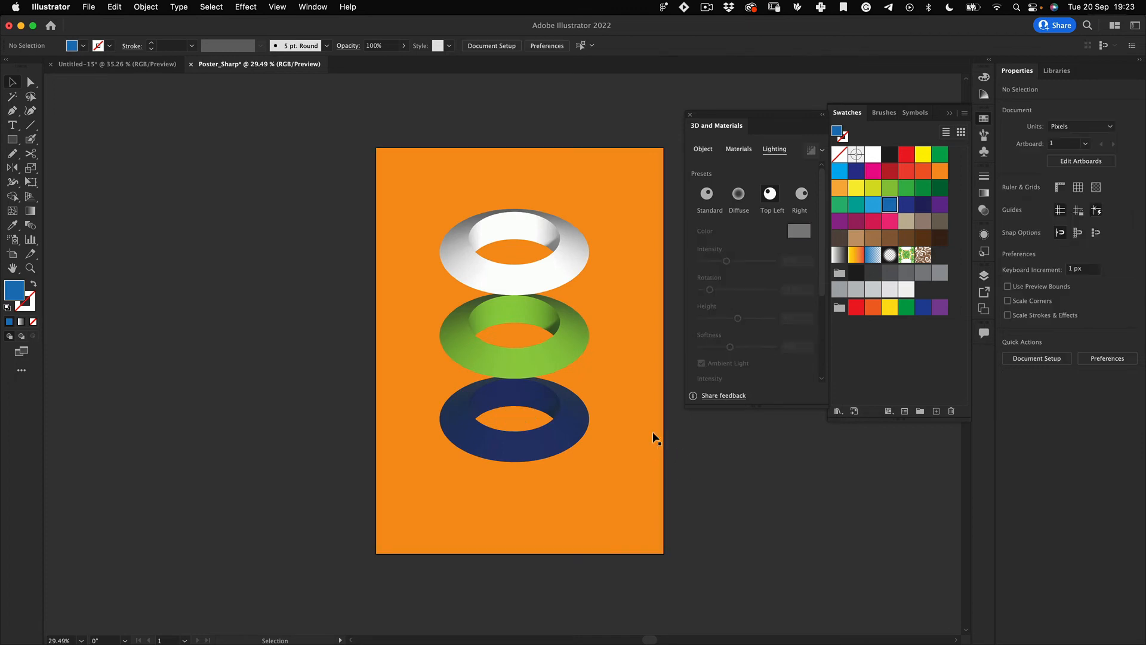
Try a light intensity of 200% on the bottom ring.
left_click(551, 425)
left_click_drag(726, 260, 792, 297)
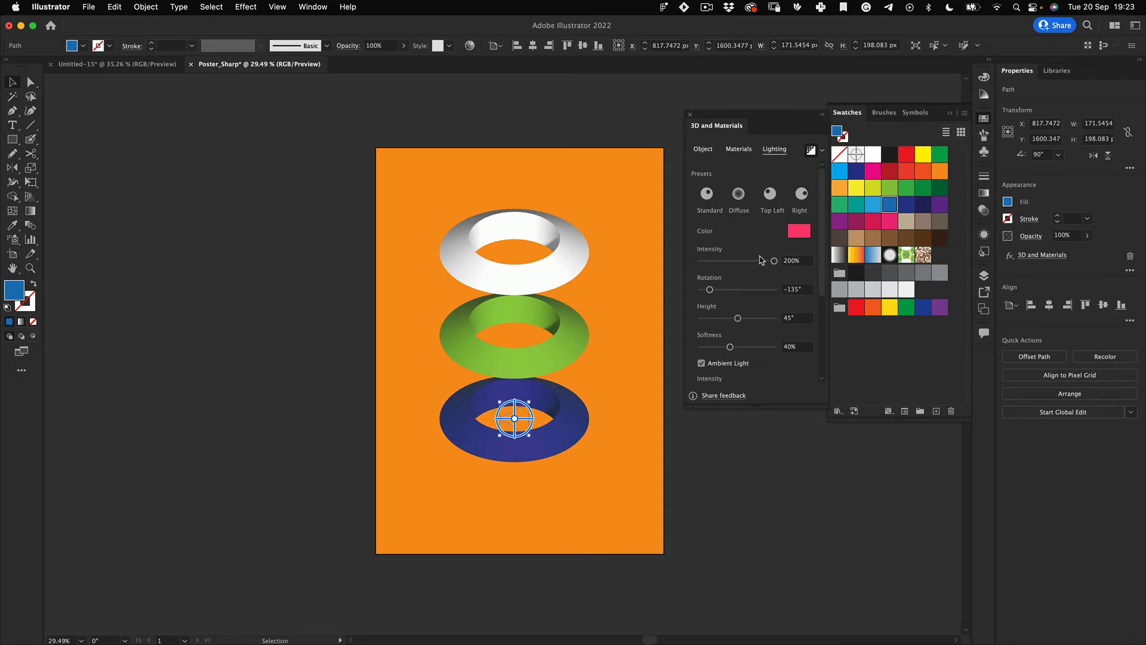
key("super+z")
Set the light colour of the bottom ring to cyan 3EF9F4.
left_click(799, 231)
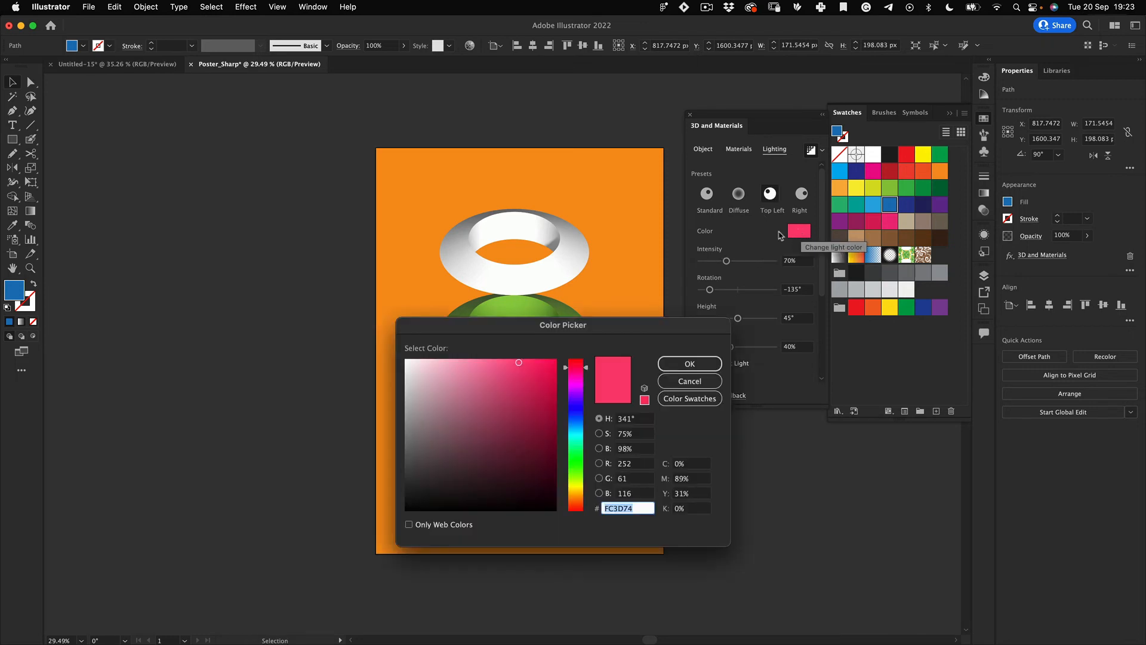
left_click(576, 437)
left_click(662, 364)
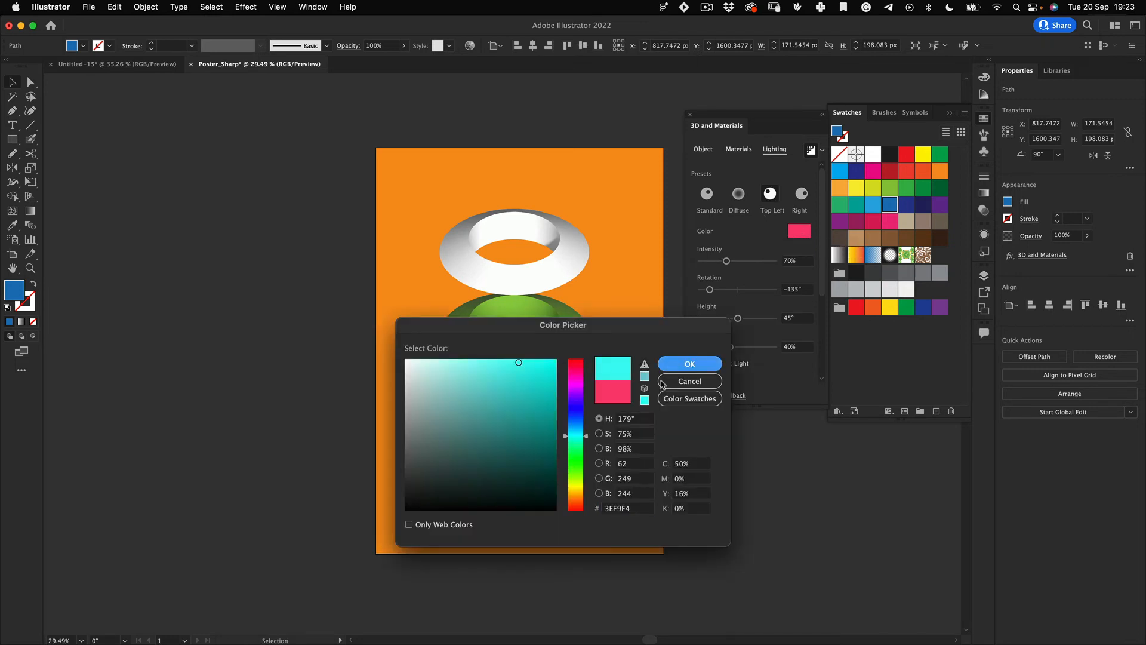
left_click(745, 534)
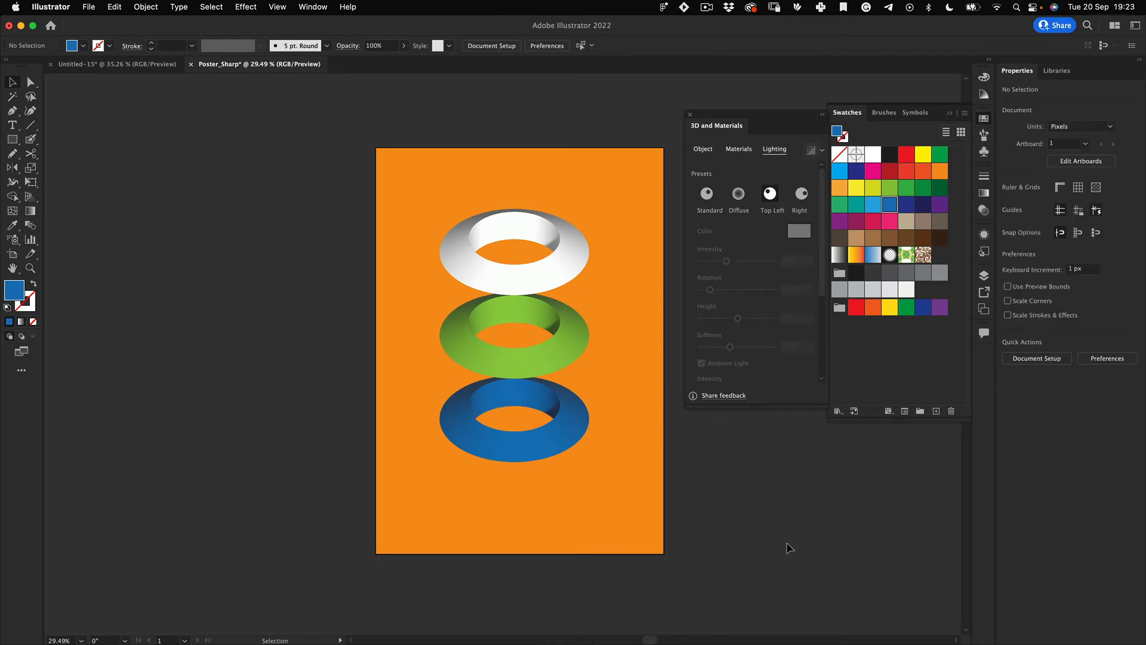
Compare the draft with the finished Sharp poster in the Untitled-15 document, and return to the Poster_Sharp document.
key("z")
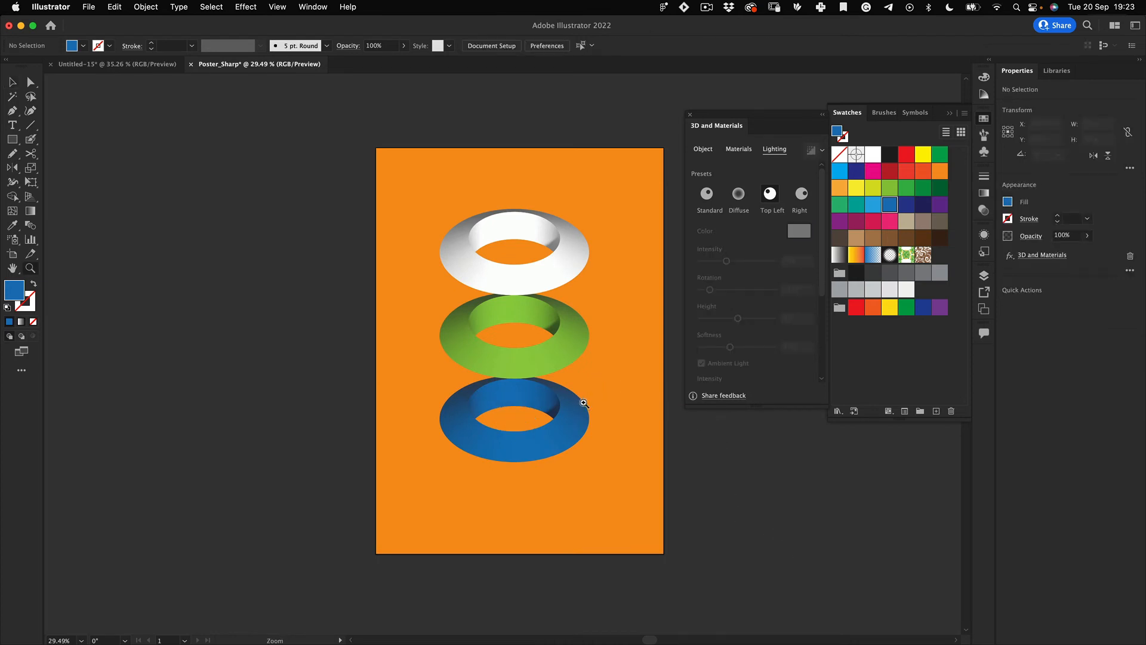
left_click_drag(584, 403, 574, 399)
left_click(128, 63)
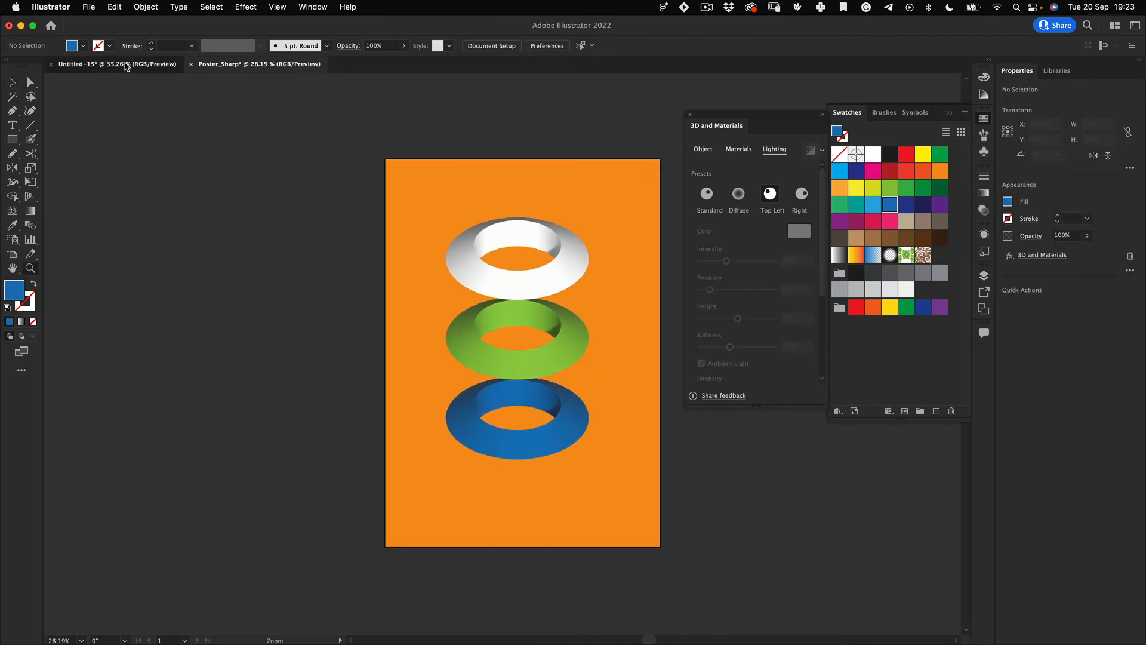
key("v")
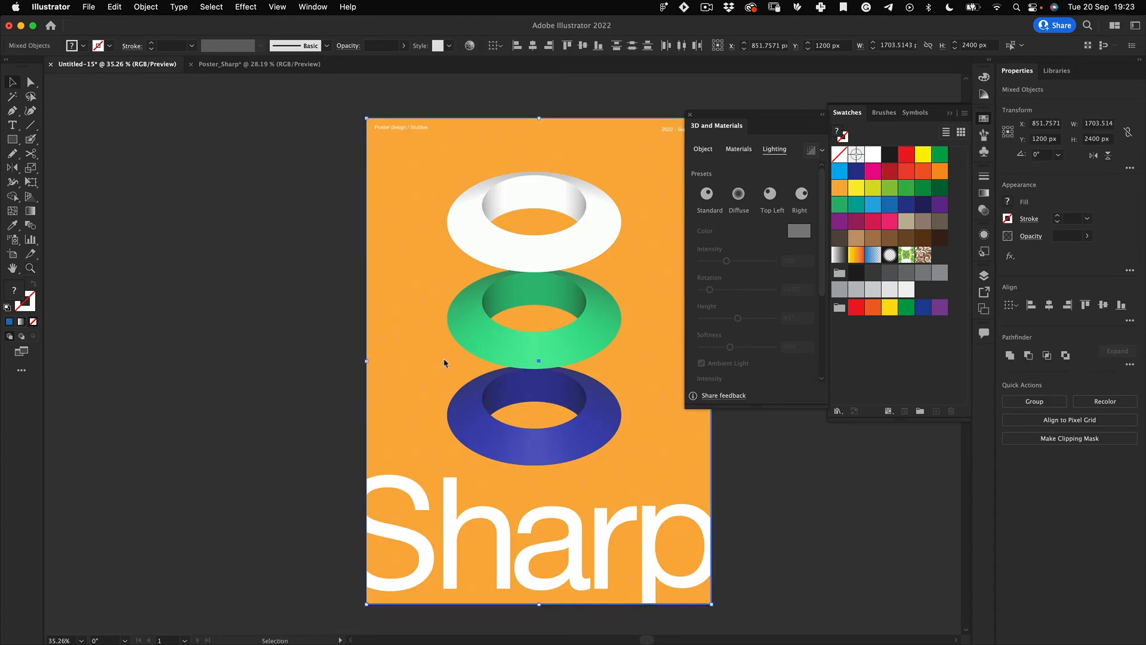
scroll(444, 362, "right", 2)
scroll(444, 362, "down", 1)
left_click(318, 78)
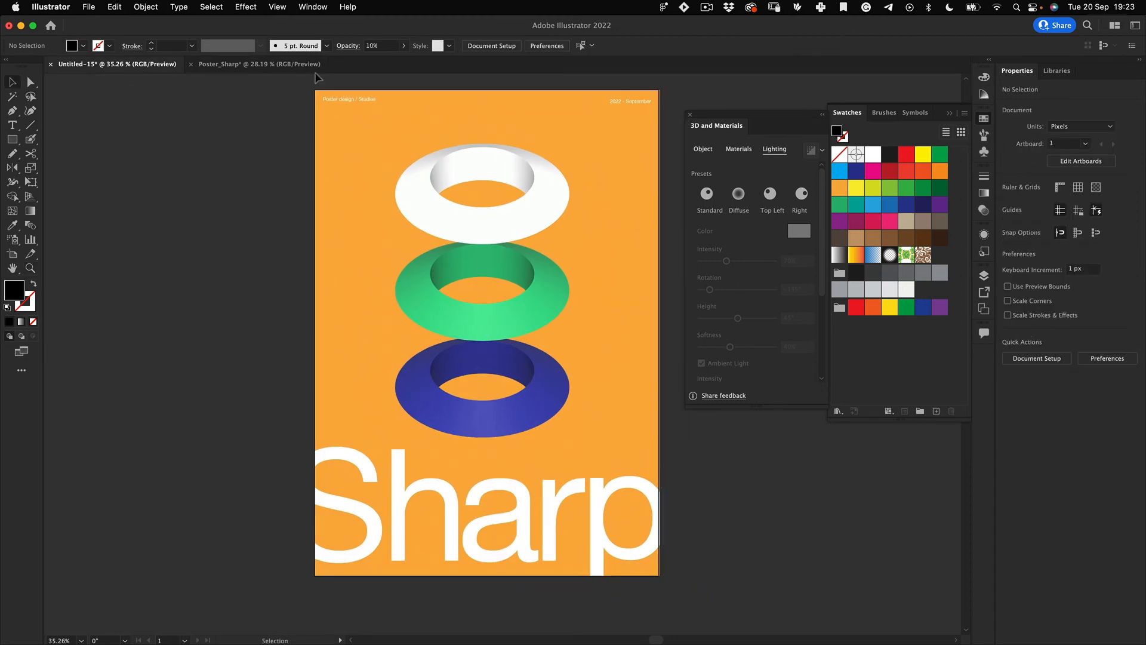
key("ctrl+Tab")
Fill the background rectangle with the lighter orange swatch.
left_click(388, 249)
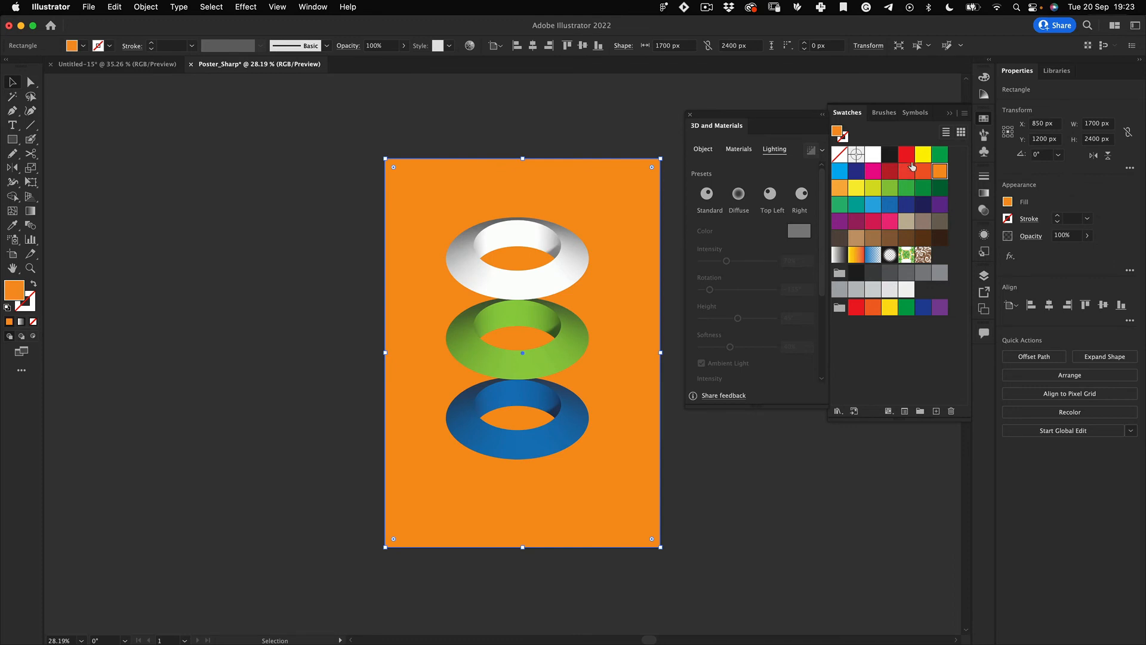
left_click(840, 189)
left_click(703, 525)
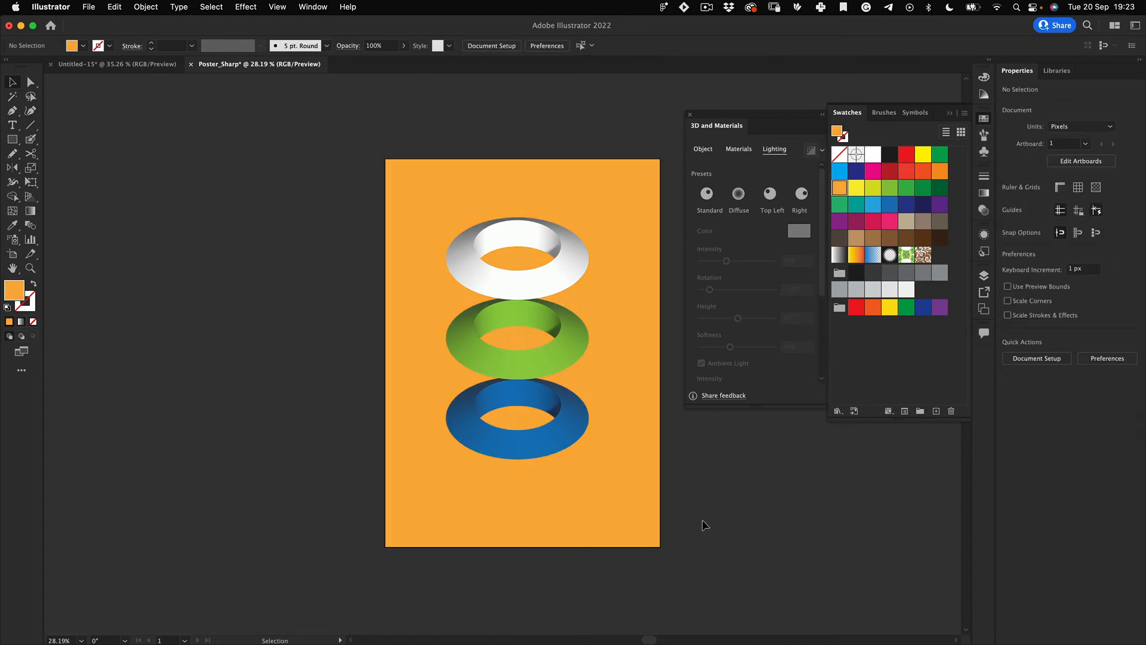
Recolour the middle ring with the medium green swatch after trying the darker green beside it.
left_click(570, 338)
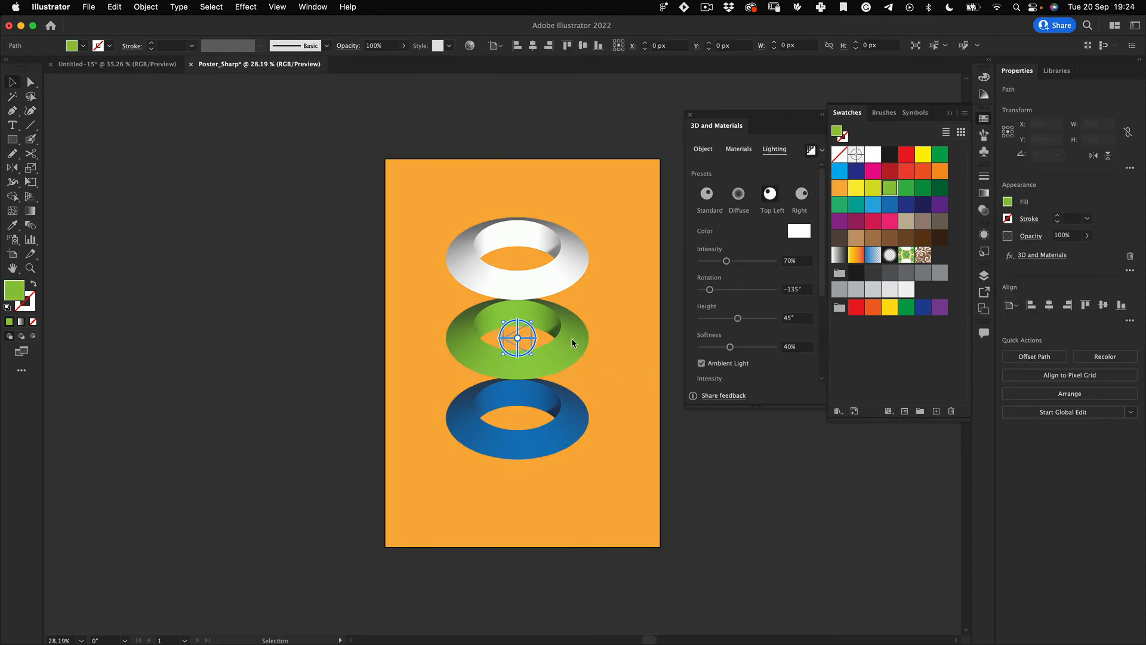
left_click(906, 190)
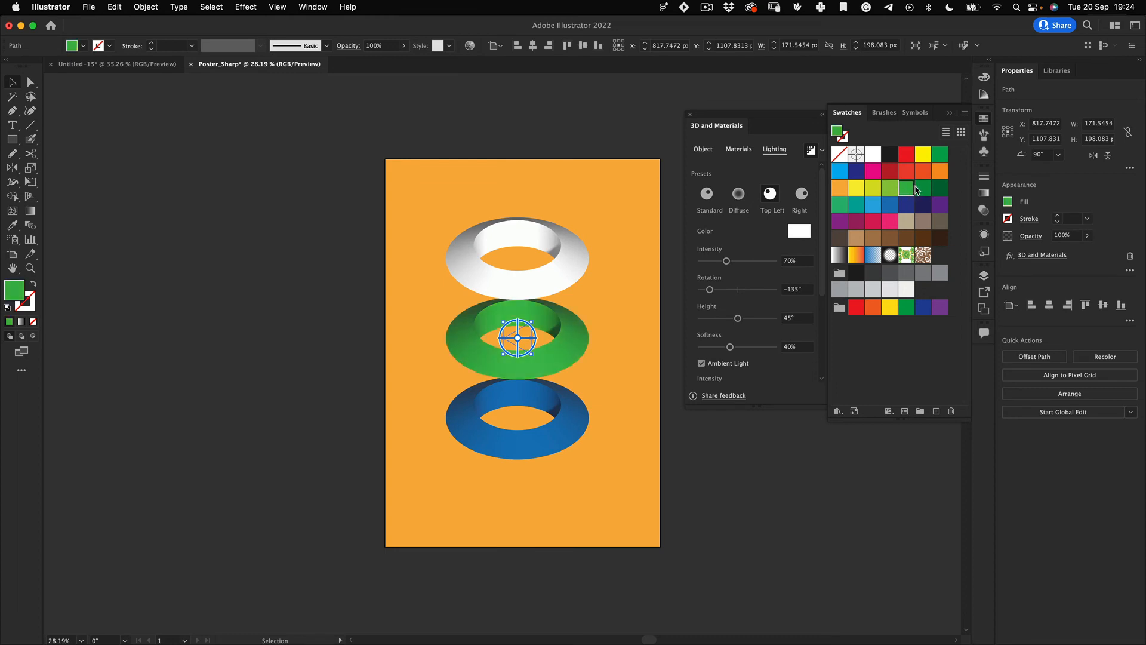
left_click(921, 188)
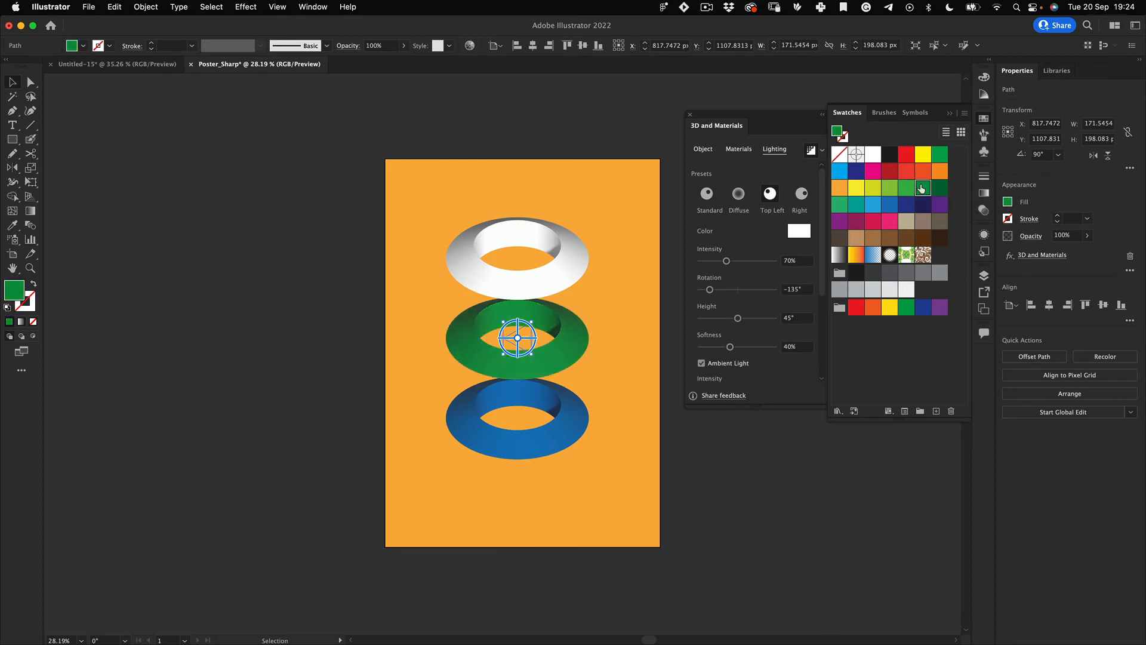
left_click(904, 190)
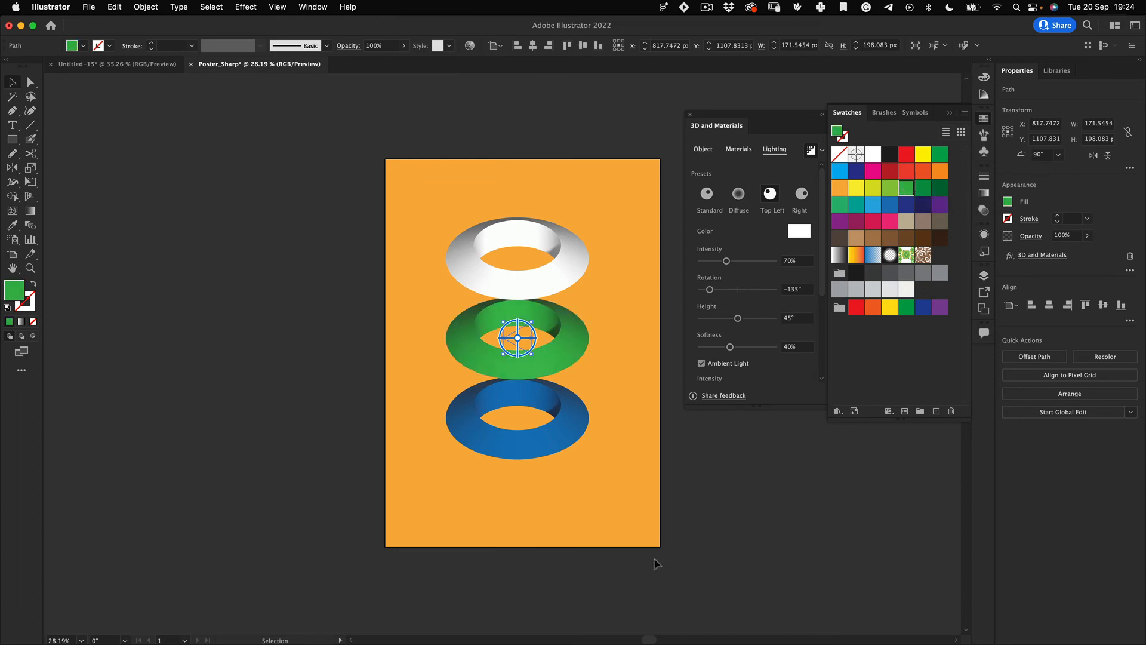
left_click(657, 488)
Add the point text "Sharp" on the empty canvas above the poster.
left_click(23, 125)
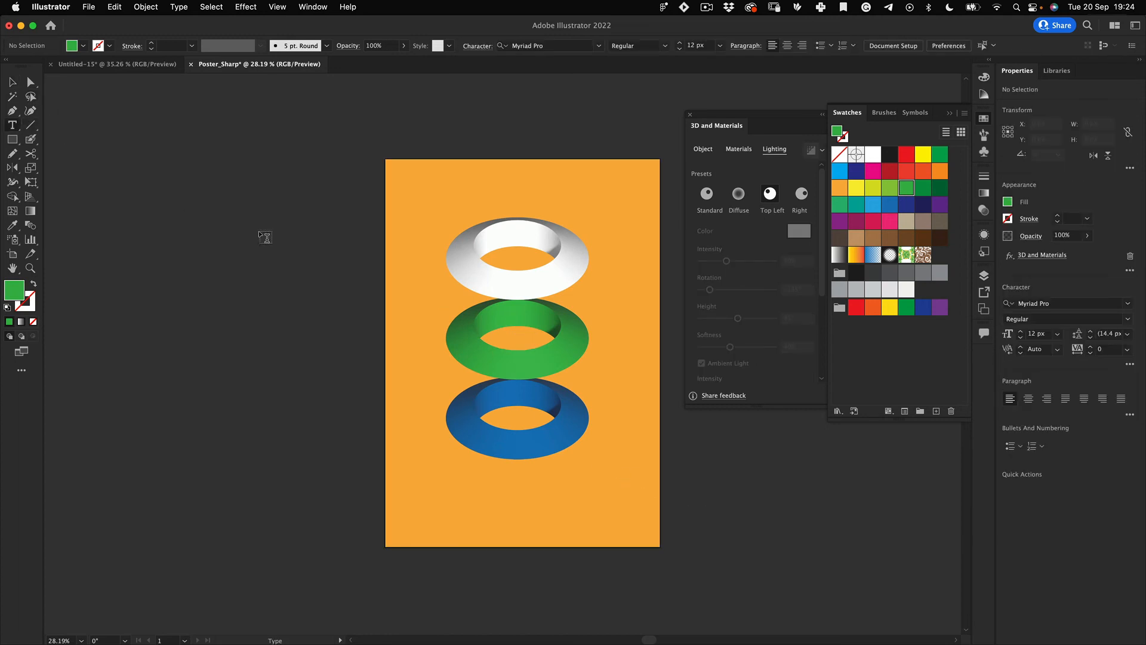
scroll(461, 225, "up", 5)
left_click(424, 226)
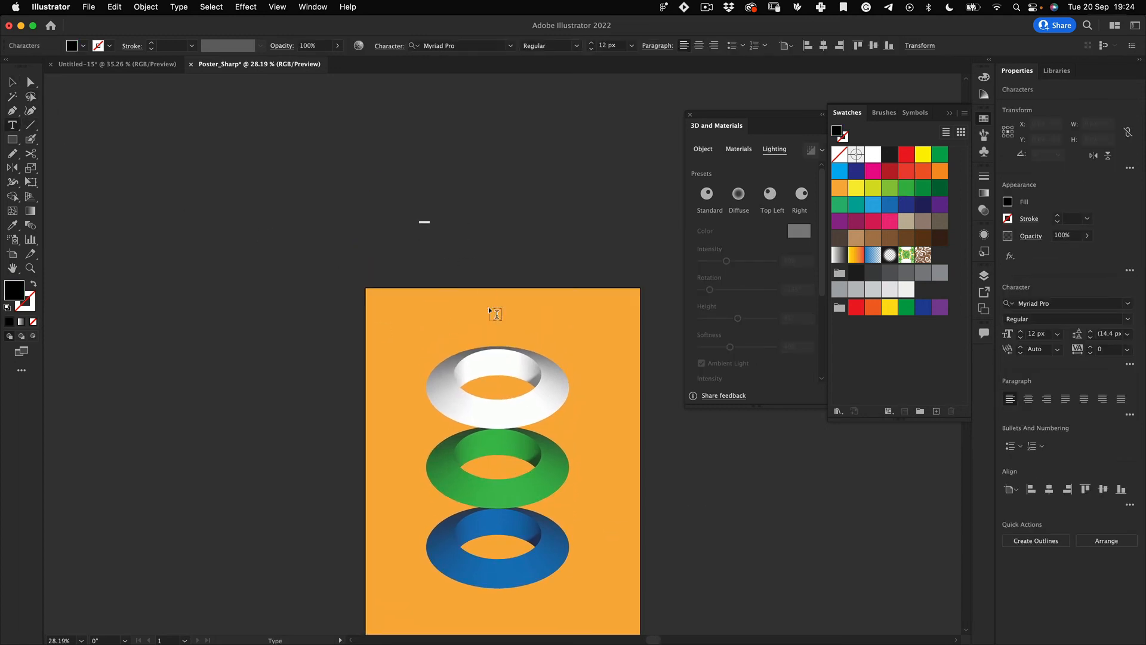
type("S")
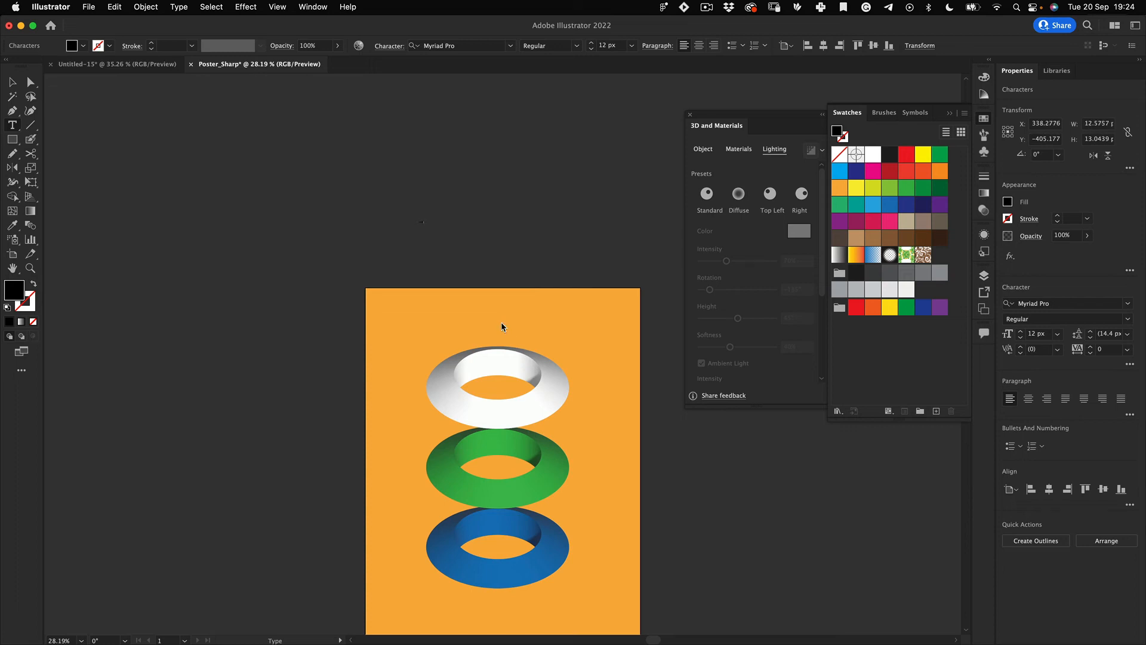
key("Escape")
Enlarge the Sharp text to about 806 px and place it across the lower part of the poster.
key("e")
left_click_drag(430, 213, 568, 144)
key("space")
left_click_drag(342, 339, 710, 317)
key("v")
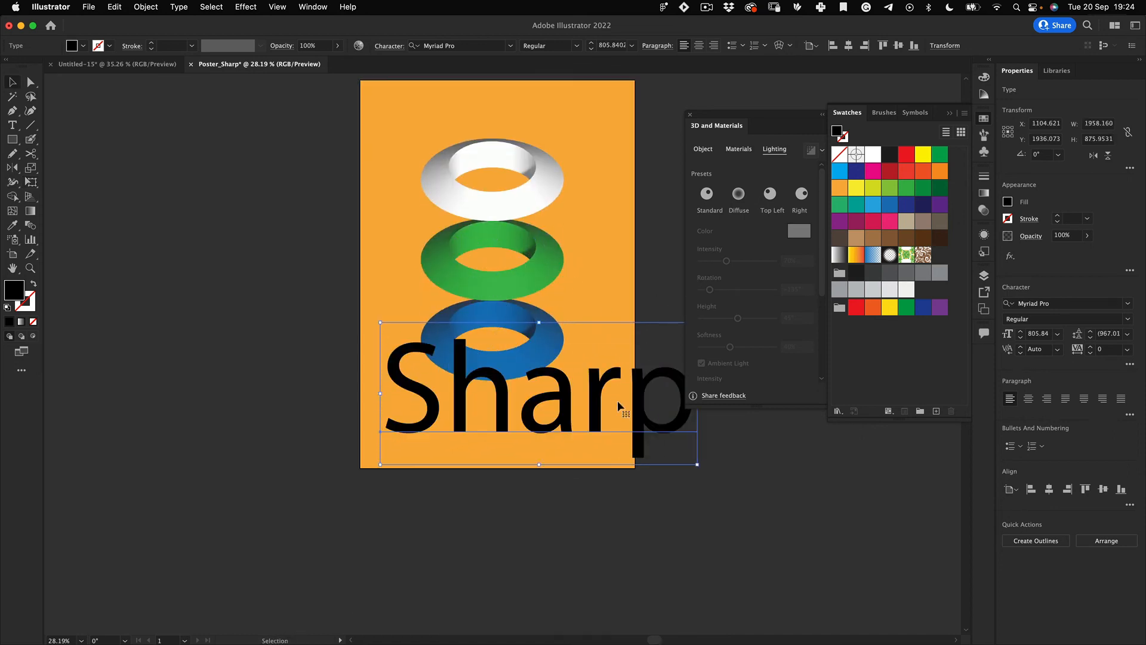
left_click_drag(617, 400, 577, 428)
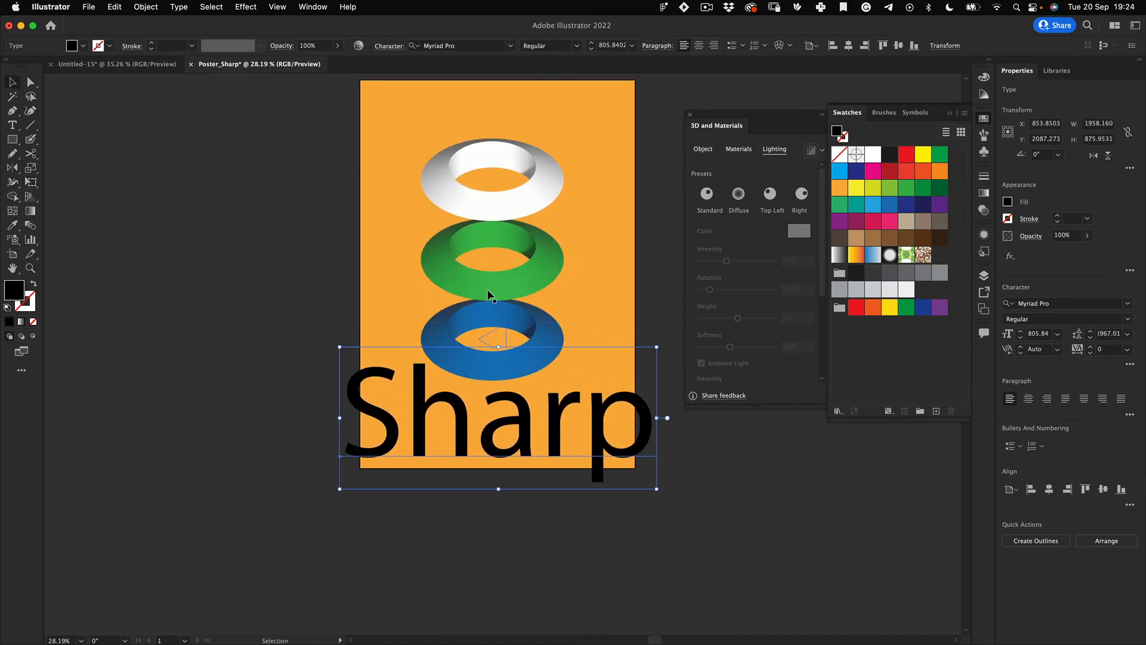
Change the Sharp text's font to Helvetica Neue Regular and shift the word slightly down.
left_click(478, 45)
type("helve")
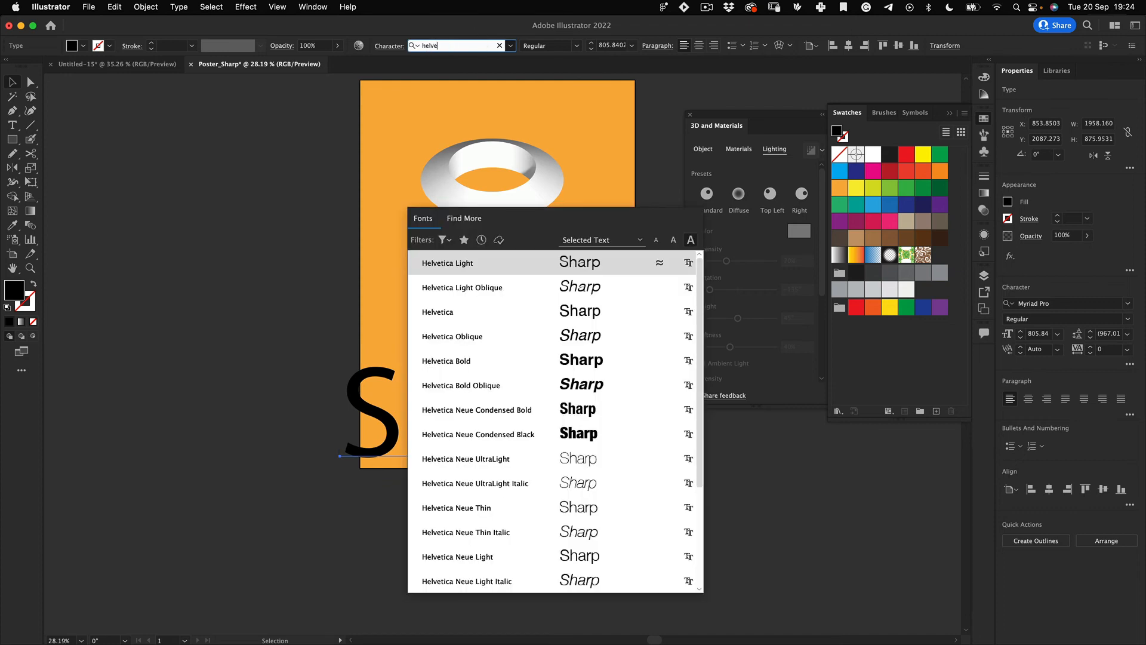
left_click_drag(700, 333, 700, 434)
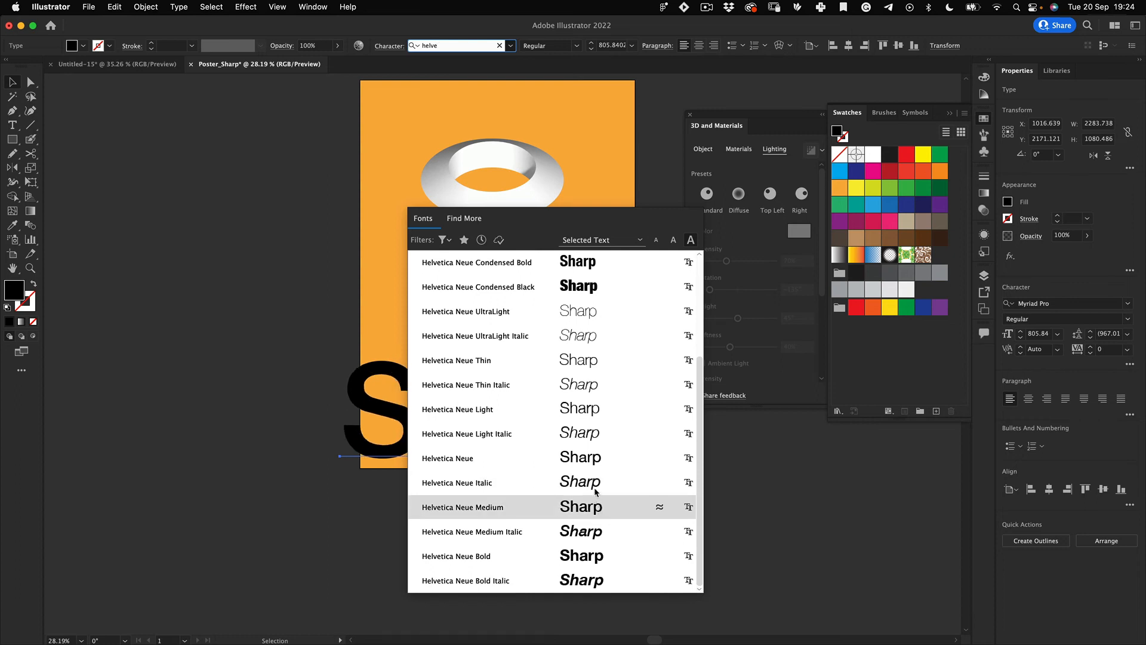
left_click(591, 460)
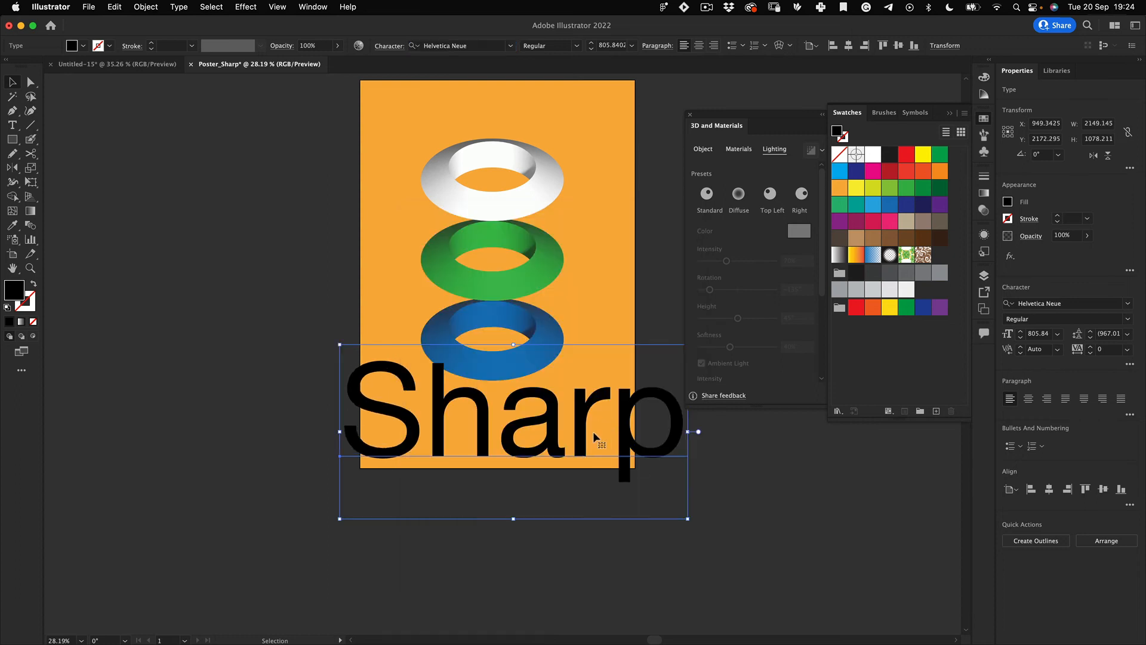
left_click(440, 530)
left_click_drag(462, 425, 466, 436)
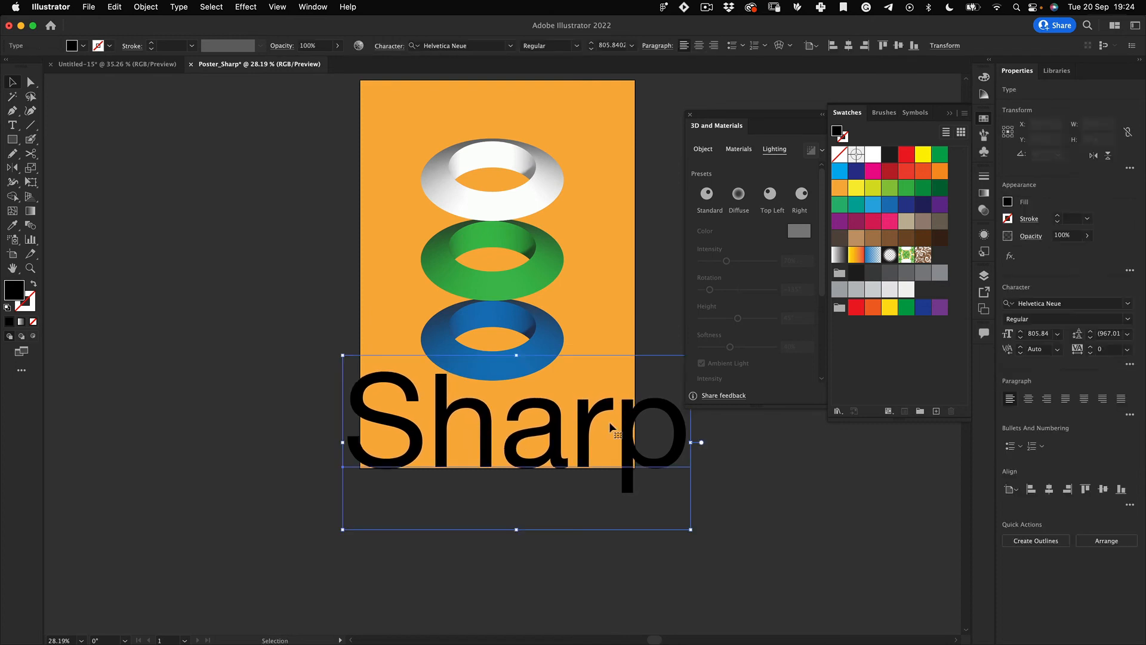
Tighten the kerning in Sharp to -60 between S and h and -80 between h and a.
double_click(427, 442)
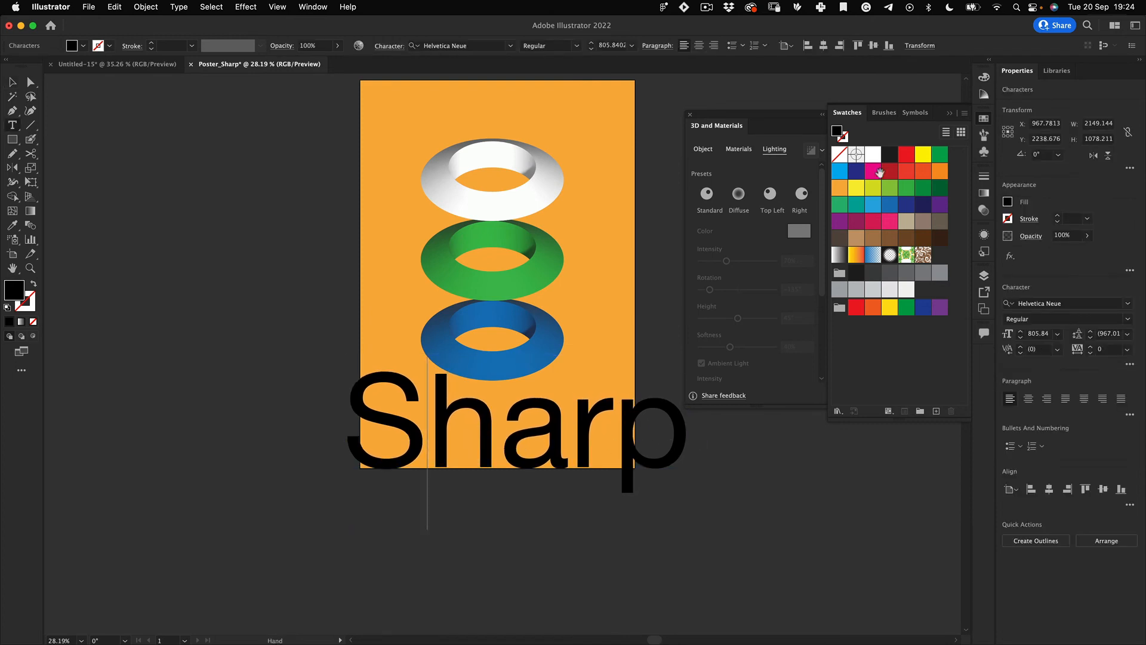
key("alt+Left")
key("alt+Left")
key("alt+Left")
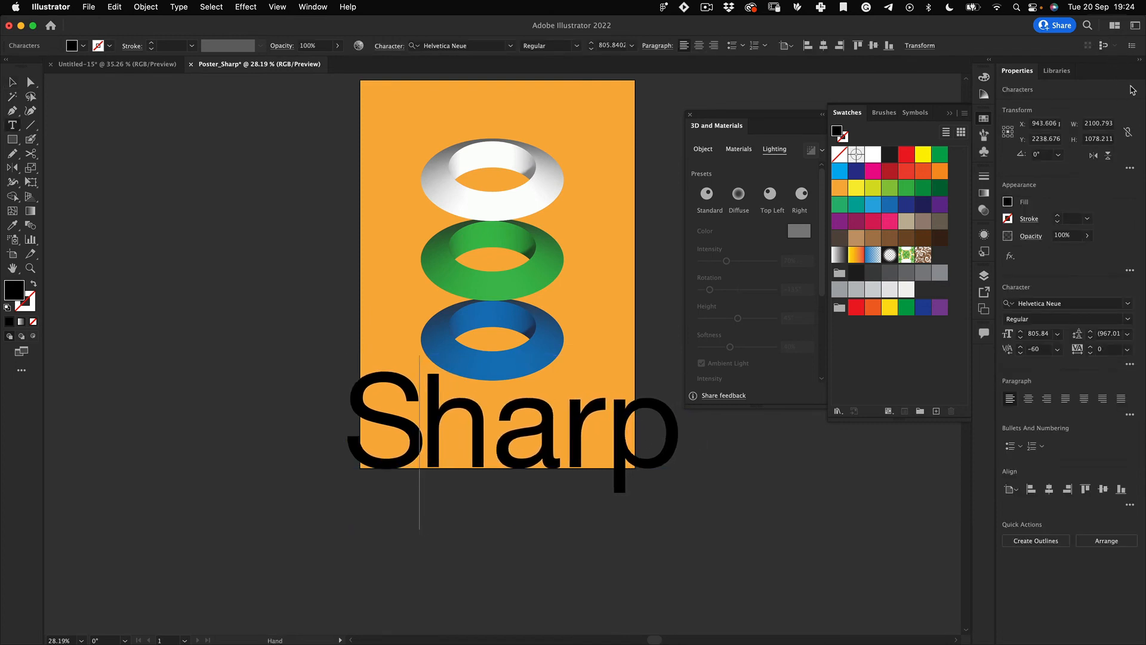
key("Right")
key("alt+Left")
key("alt+Left")
key("alt+Left")
key("alt+Left")
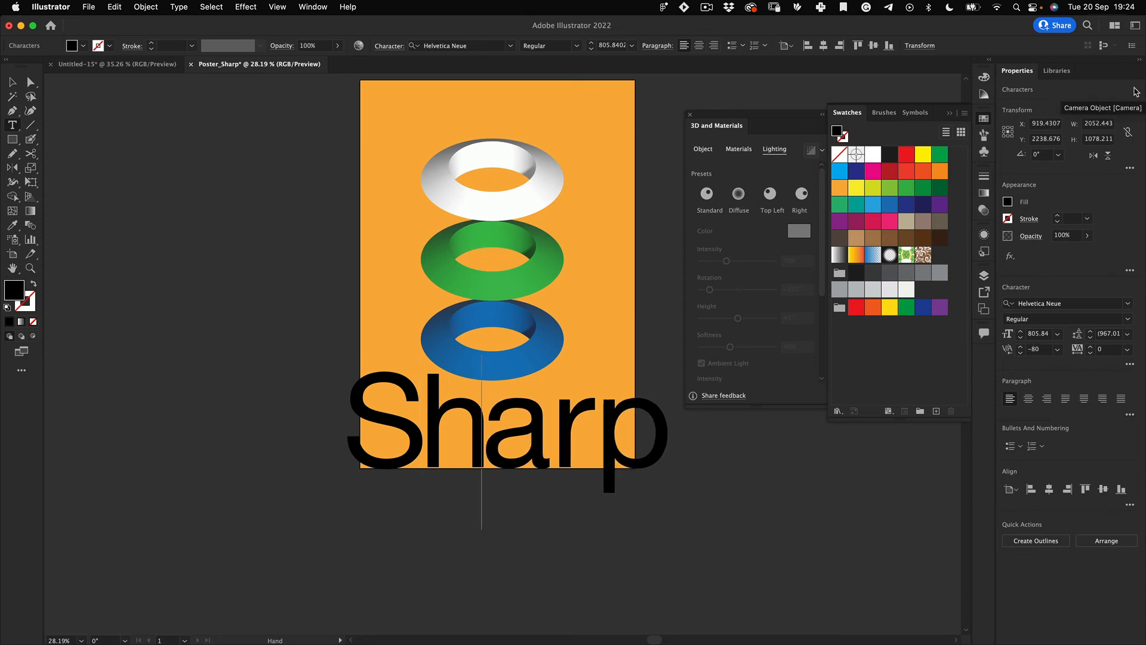
Tighten the kerning between a and r and between r and p, and finish editing the text.
key("Right")
key("alt+Left")
key("Right")
key("alt+Left")
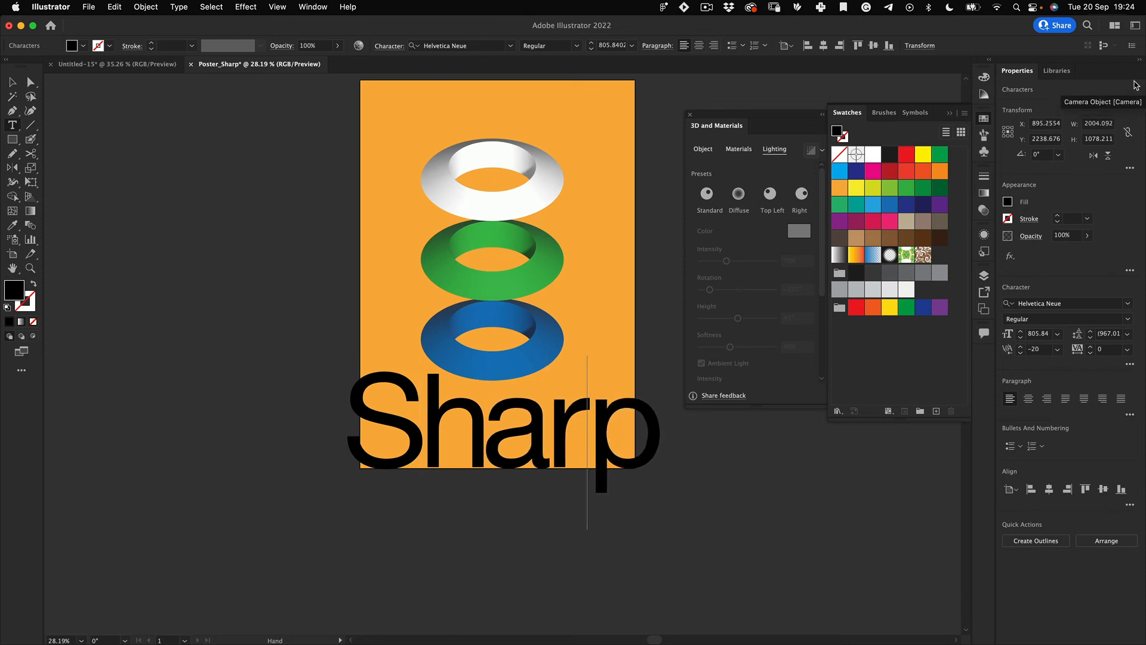
key("Escape")
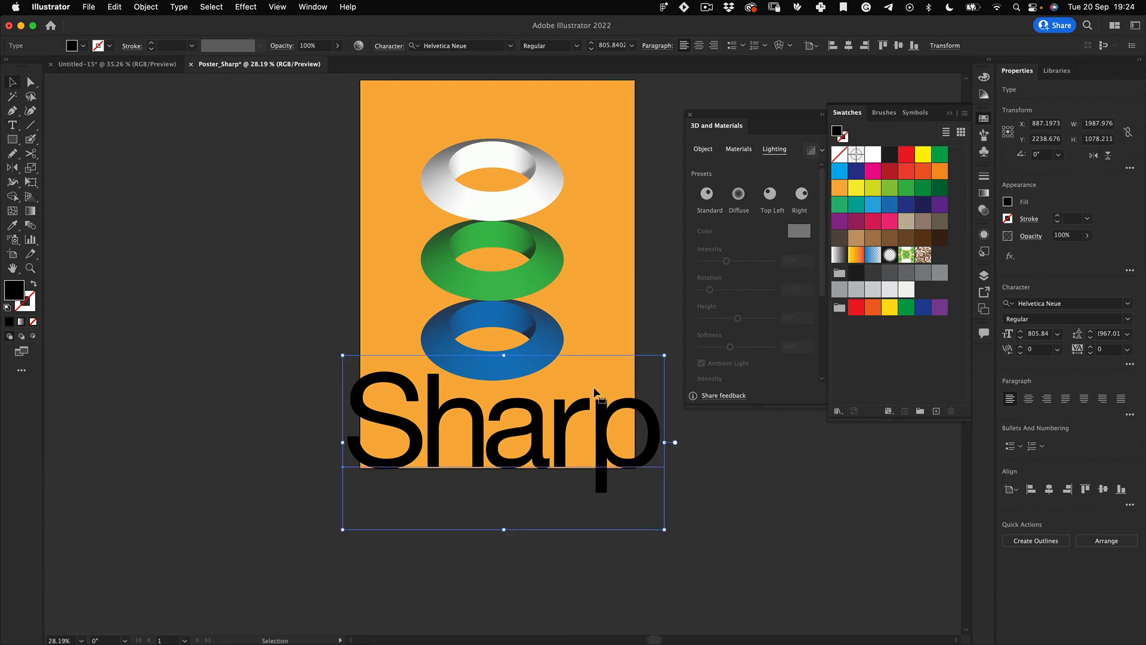
Reduce the Sharp text to about 744 px and position it across the poster's lower edge.
left_click(539, 527)
left_click(607, 431)
left_click_drag(670, 359, 652, 361)
left_click_drag(643, 418, 640, 422)
left_click(651, 502)
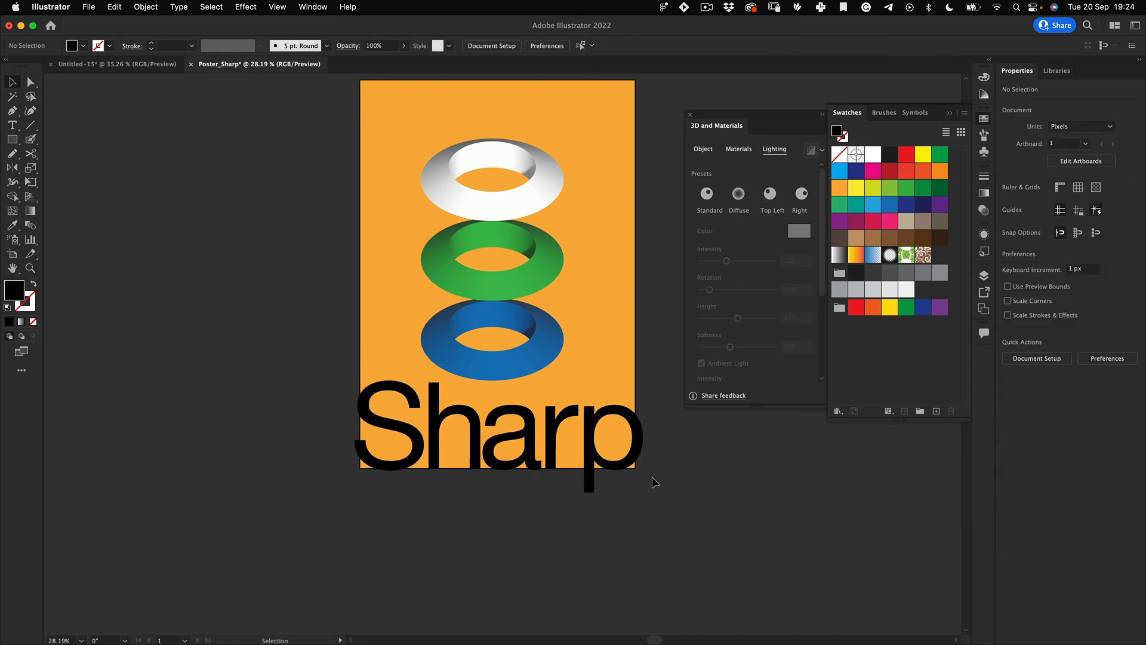
Fill the Sharp text with white and deselect it.
left_click(636, 432)
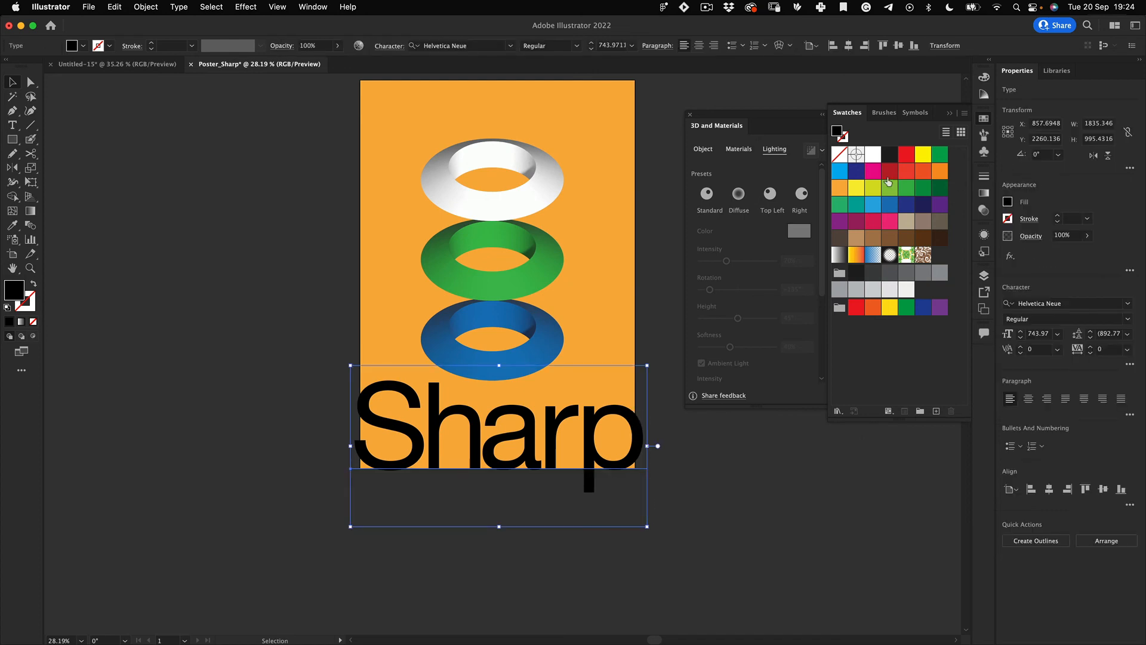
left_click(872, 154)
left_click(440, 541)
key("z")
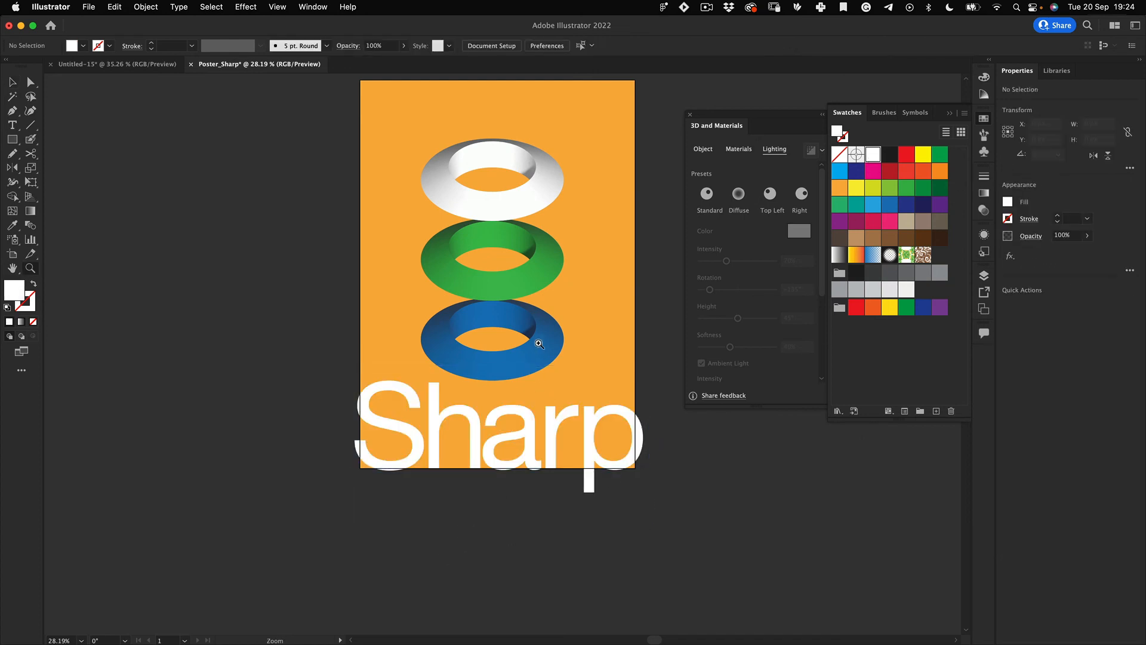
left_click_drag(541, 327, 533, 370)
key("v")
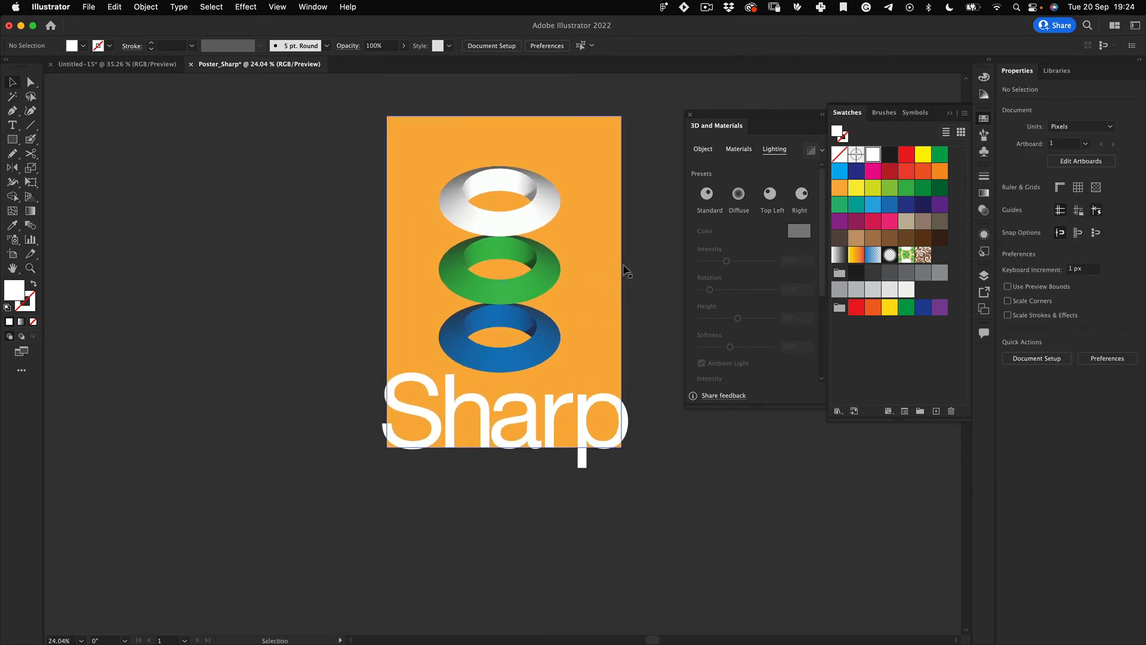
Compare with the reference poster in Untitled-15 and move the Sharp text in Poster_Sharp up about 81 px.
left_click(583, 312)
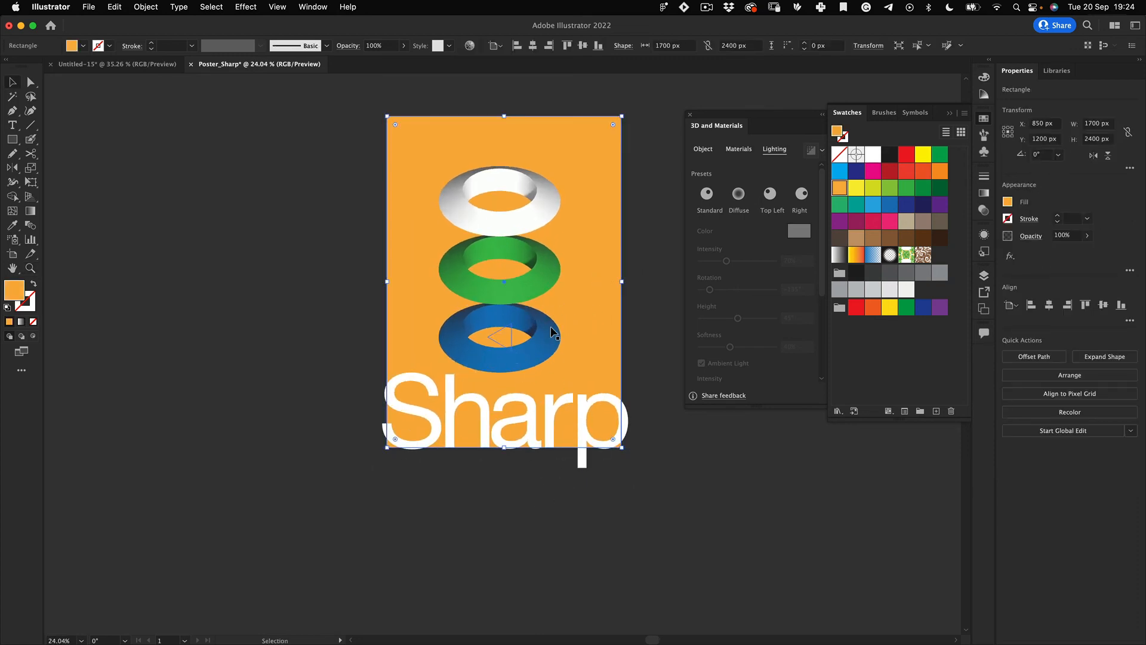
left_click(147, 66)
key("z")
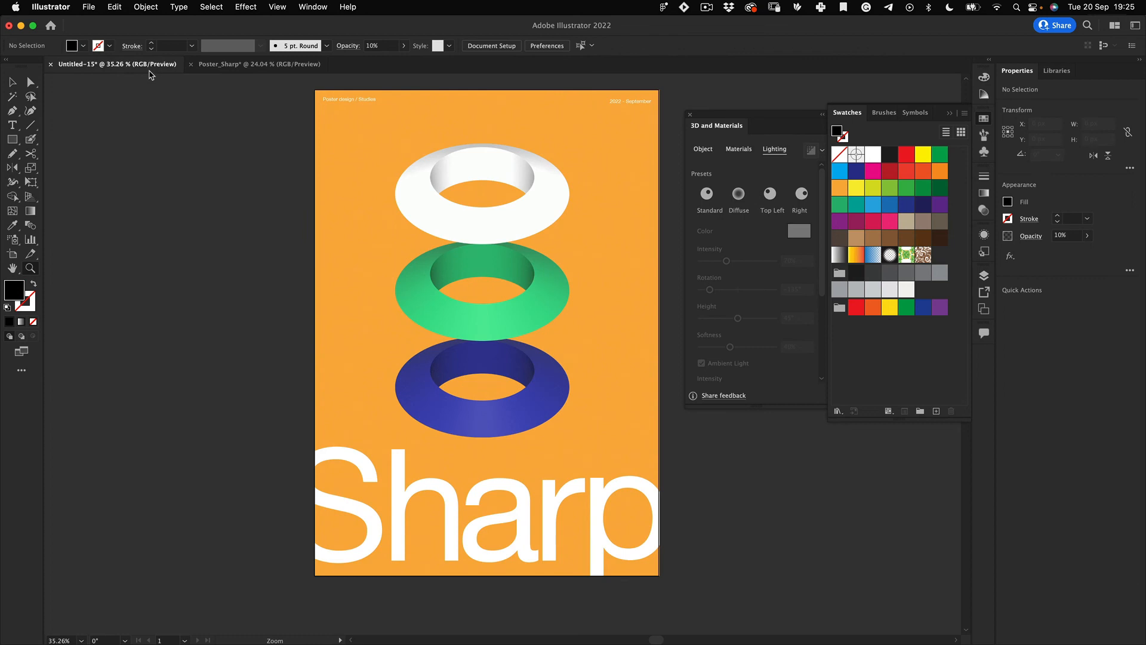
left_click(239, 64)
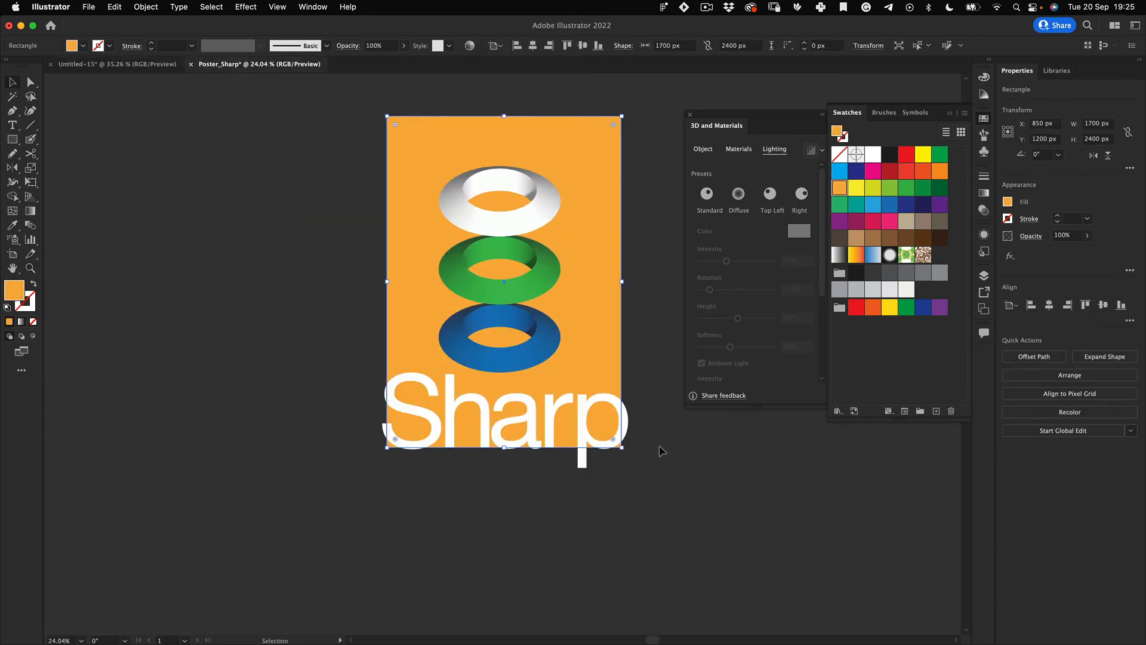
scroll(589, 367, "up", 2)
left_click(583, 410)
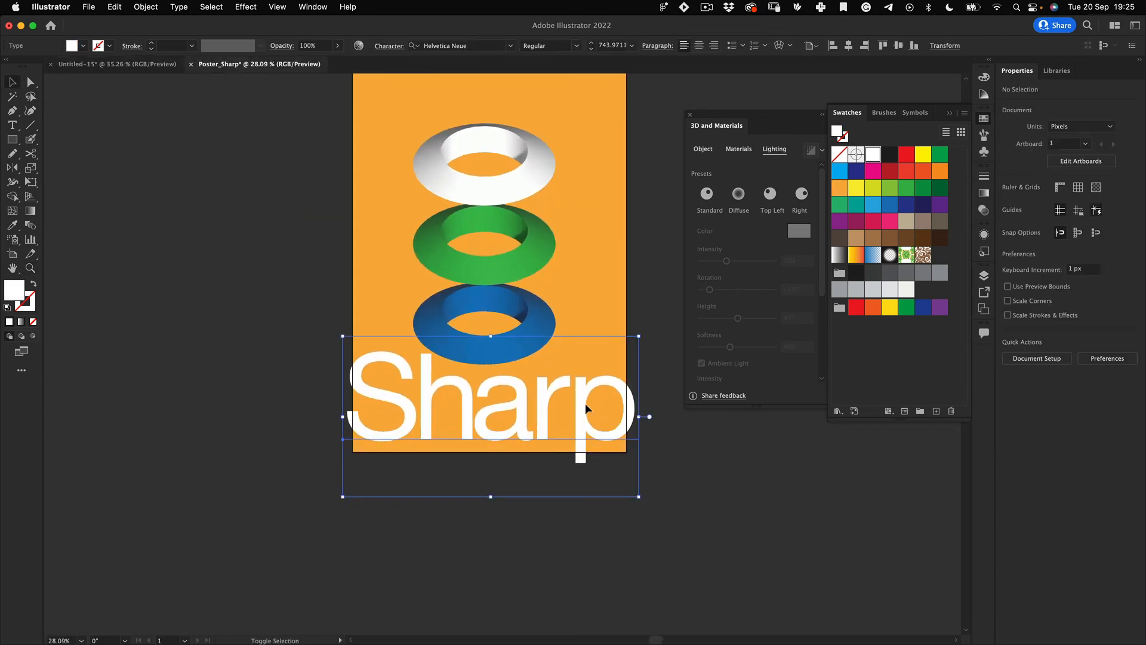
scroll(525, 307, "up", 1)
Select all three rings and move them straight up about 89 px.
left_click(522, 305)
scroll(512, 230, "up", 2)
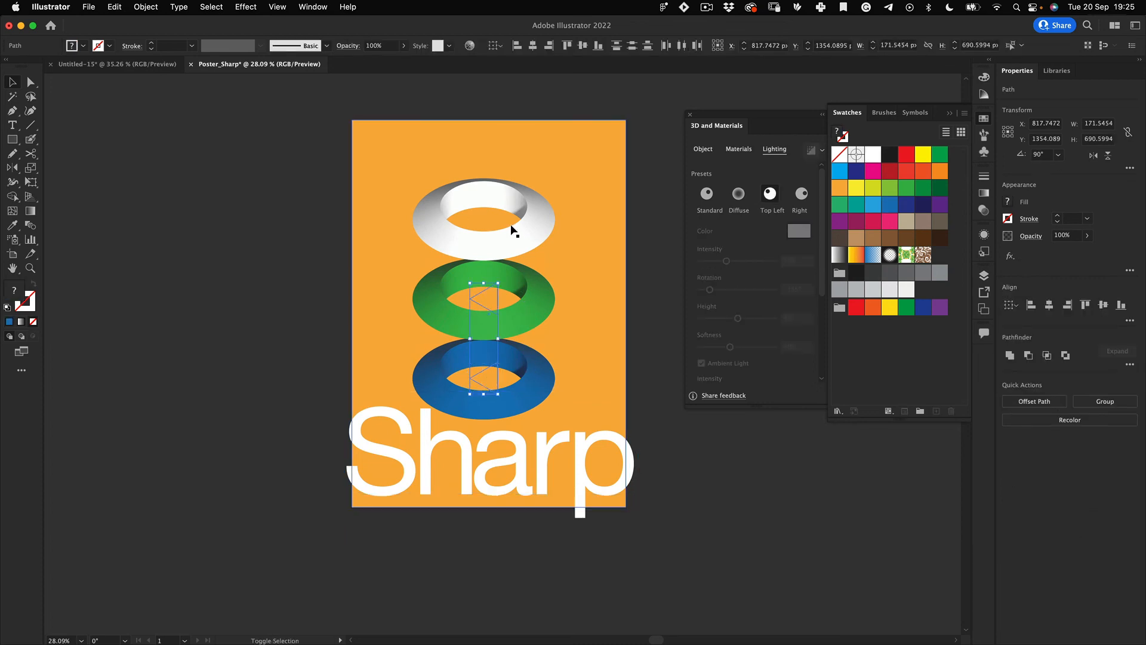
left_click_drag(524, 228, 525, 212)
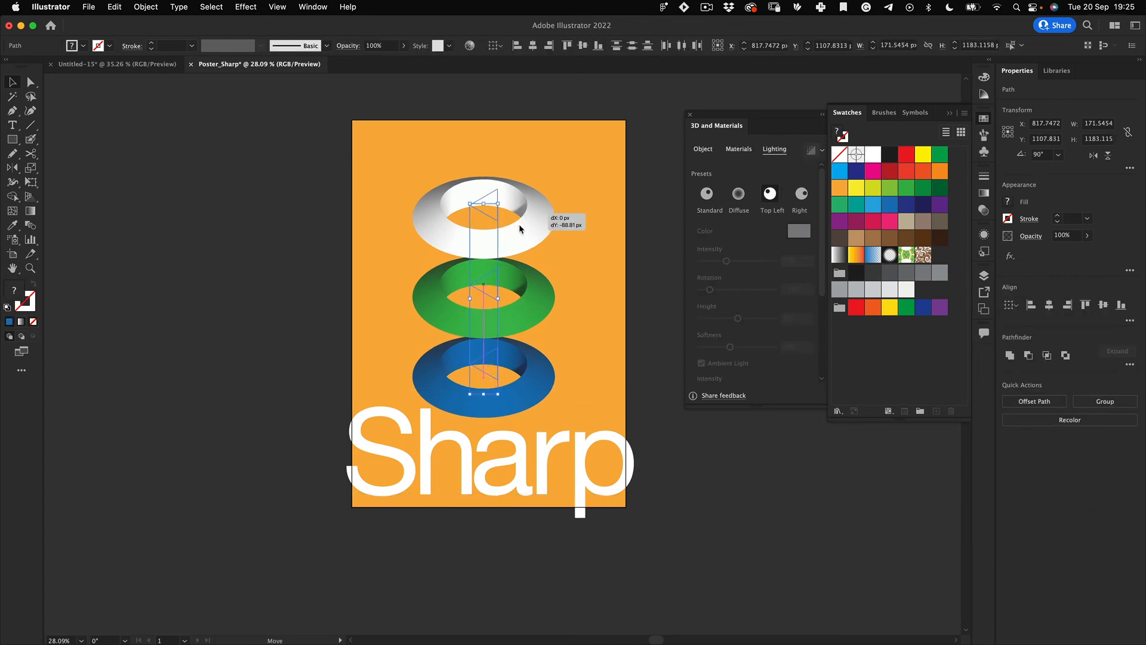
Inspect in the Untitled-15 reference how the Sharp lettering is clipped at the poster's edges.
left_click(138, 63)
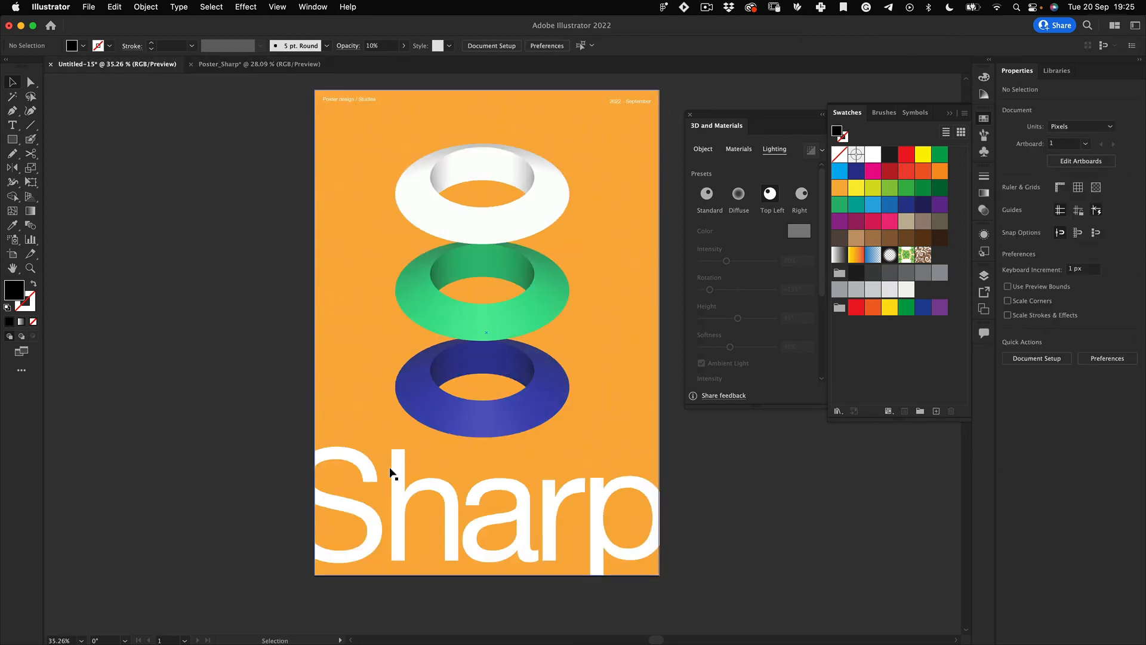
double_click(449, 522)
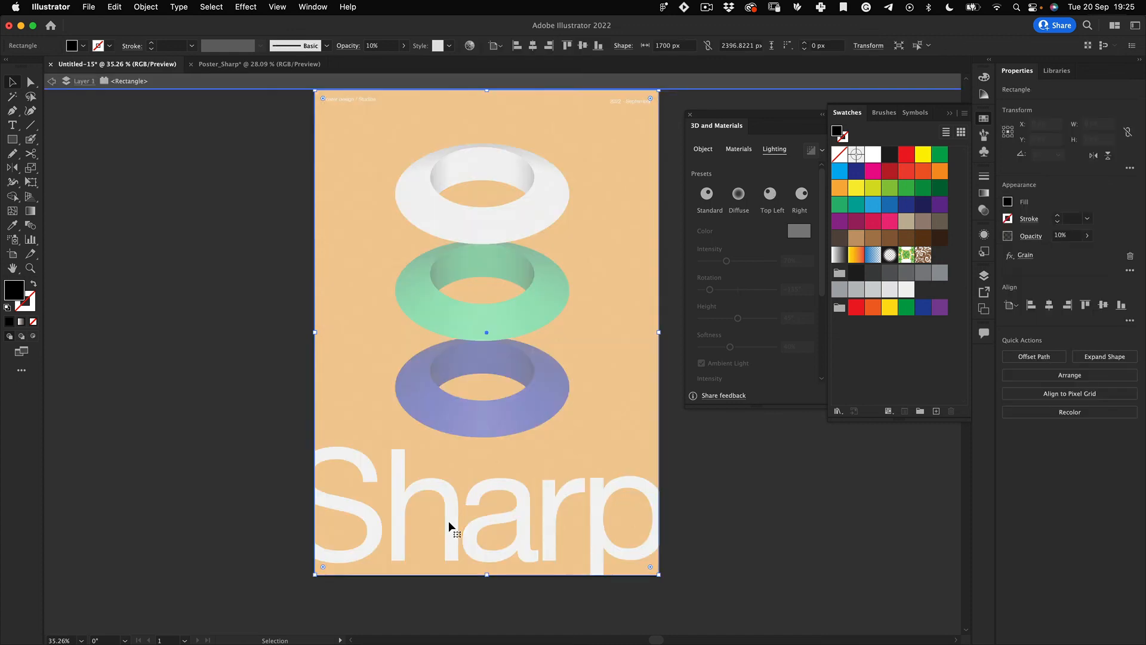
double_click(412, 600)
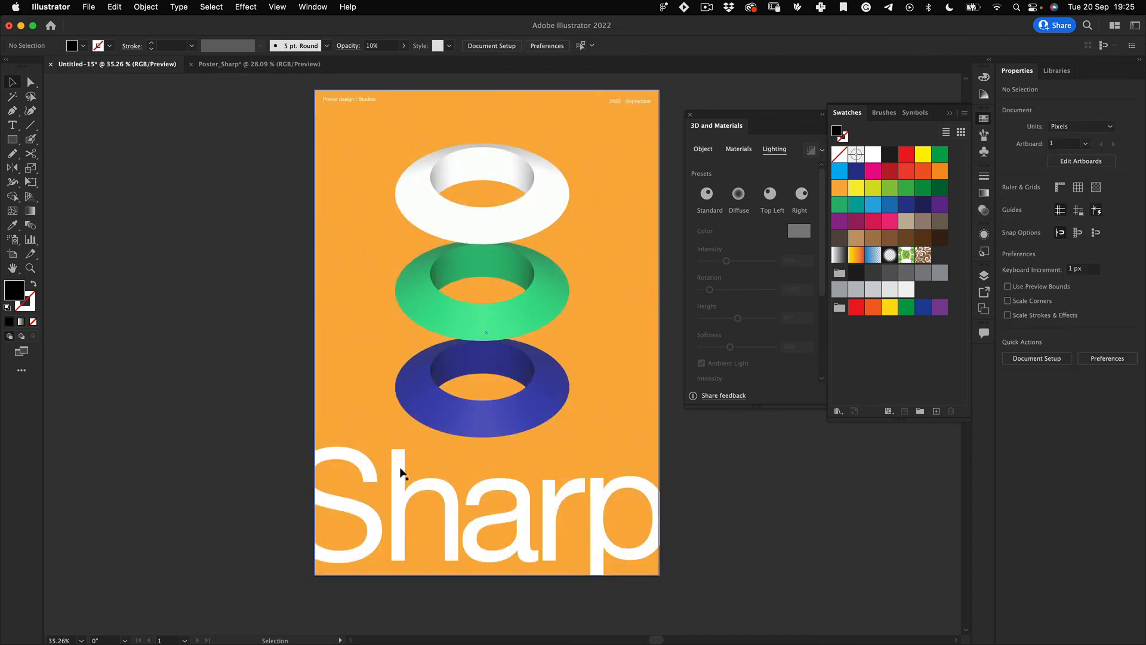
double_click(449, 529)
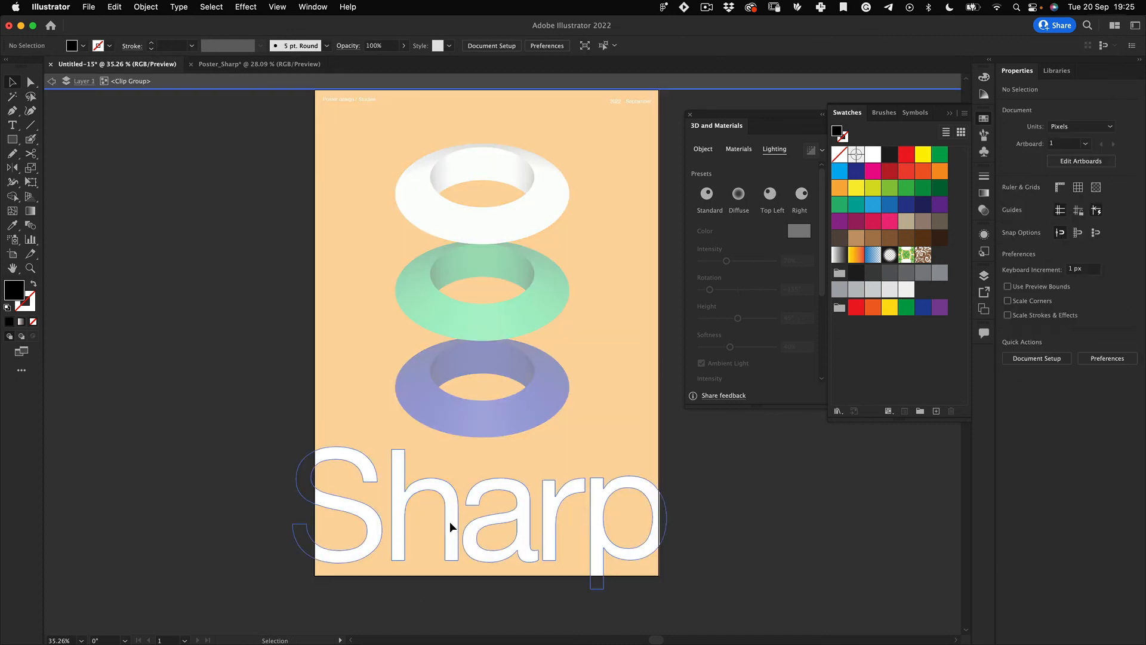
double_click(449, 521)
left_click_drag(451, 521, 451, 521)
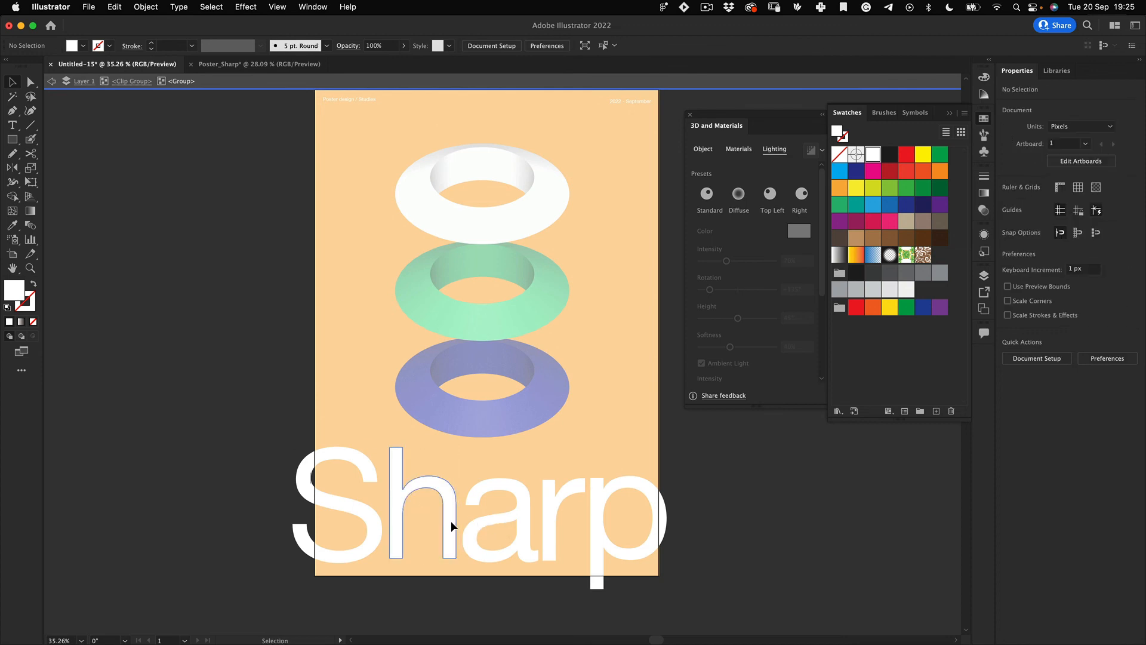
double_click(435, 598)
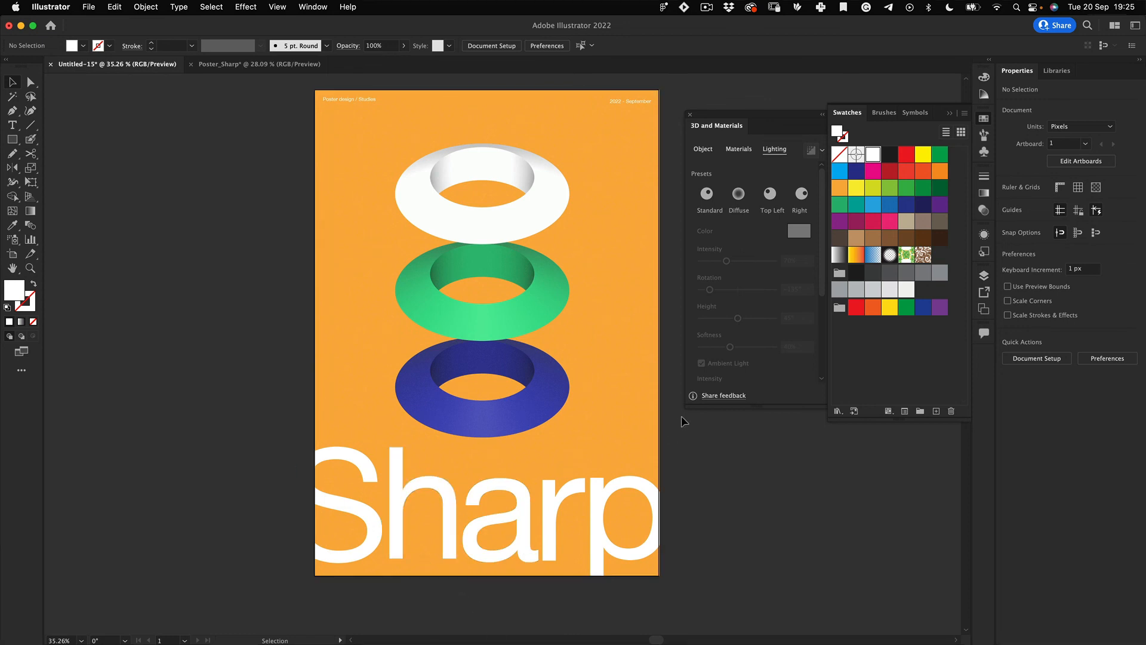
key("z")
left_click_drag(720, 463, 712, 464)
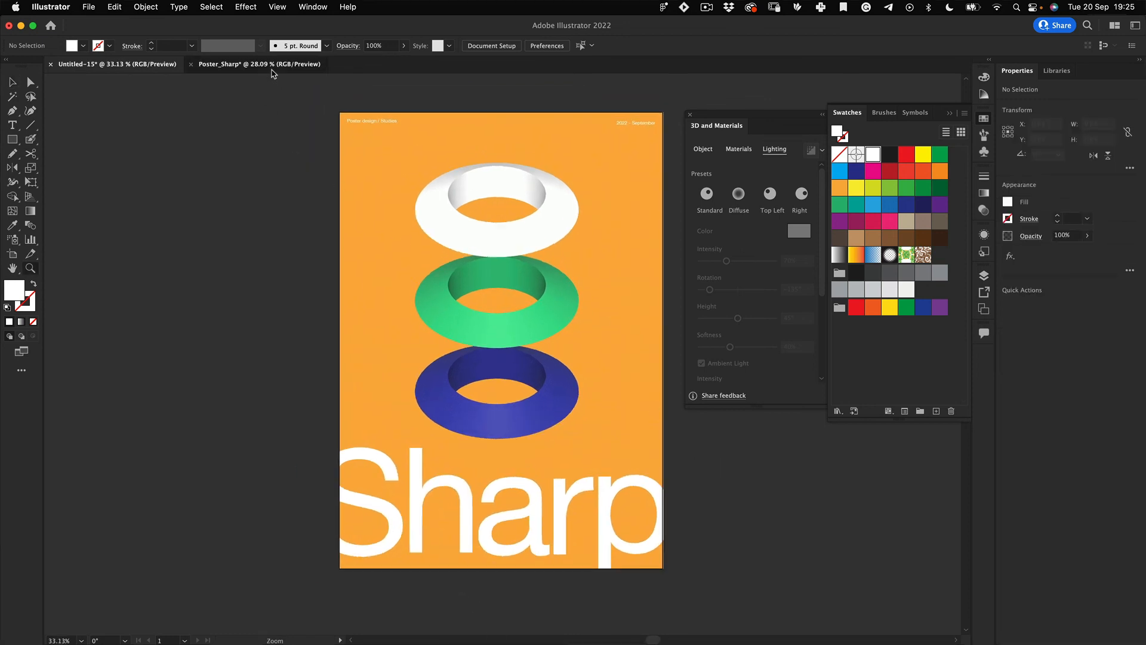
Return to Poster_Sharp and paste a copy of the orange background rectangle in place, in front of all artwork.
left_click(272, 65)
key("v")
left_click(382, 565)
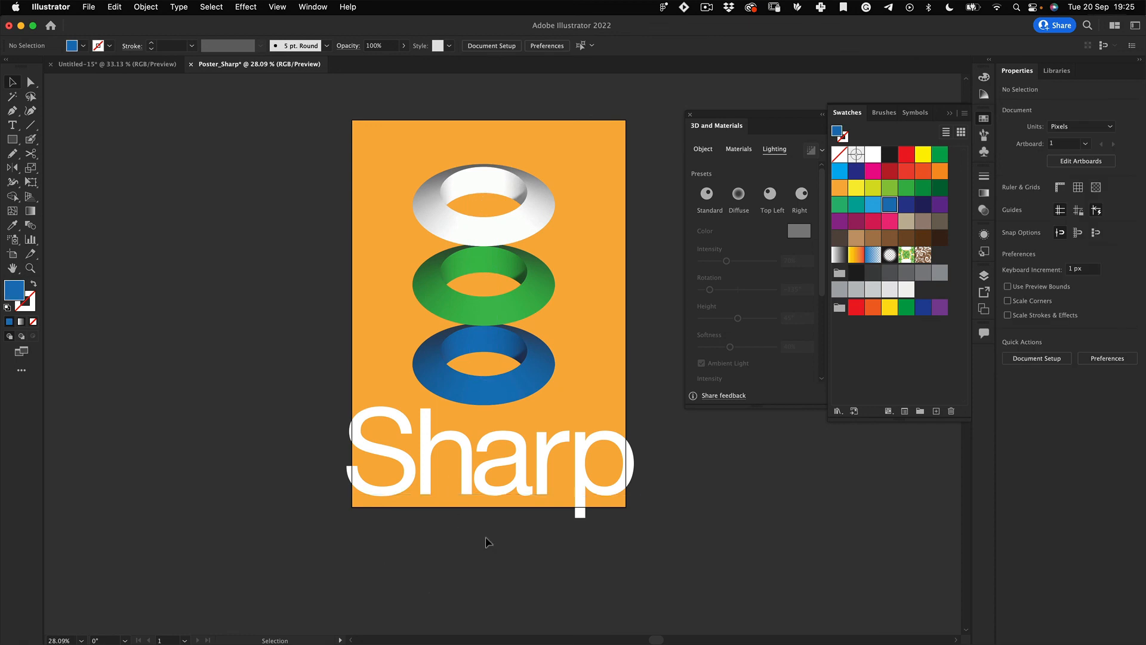
key("z")
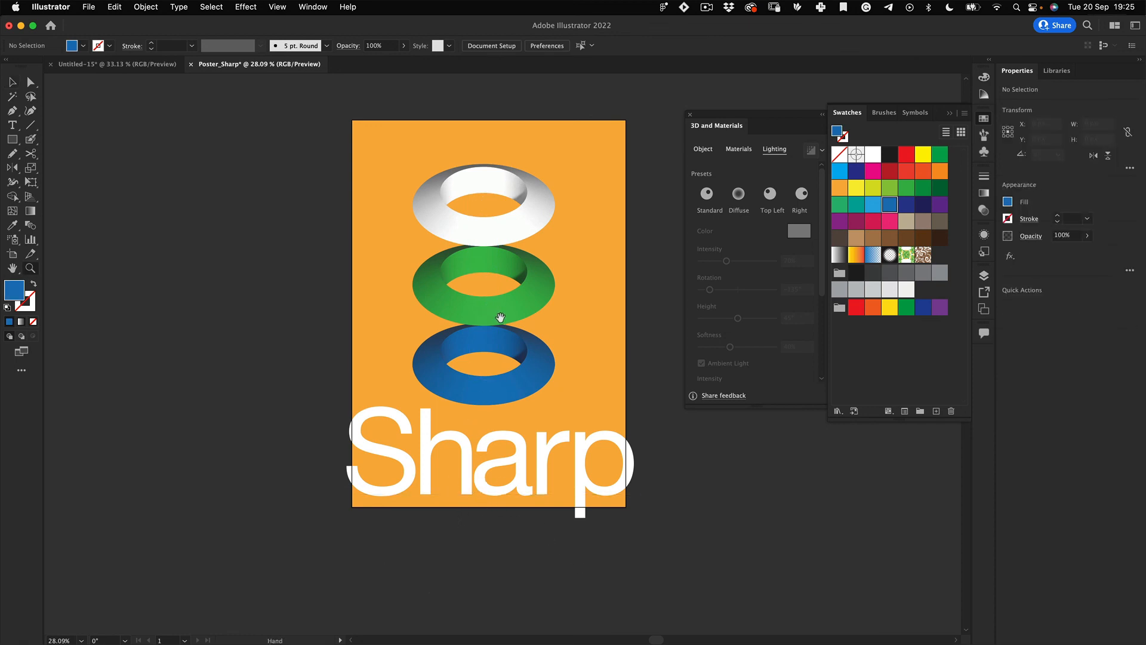
left_click_drag(492, 311, 503, 322)
key("v")
left_click(590, 287)
left_click_drag(611, 241, 626, 310)
key("super+z")
right_click(609, 228)
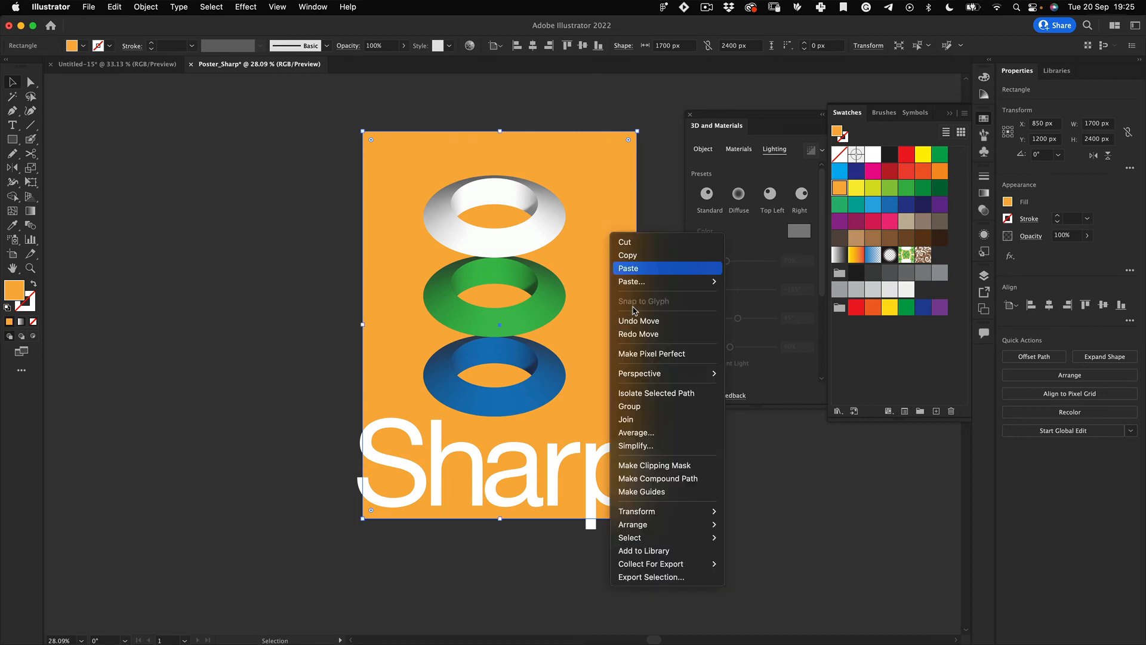
left_click(114, 6)
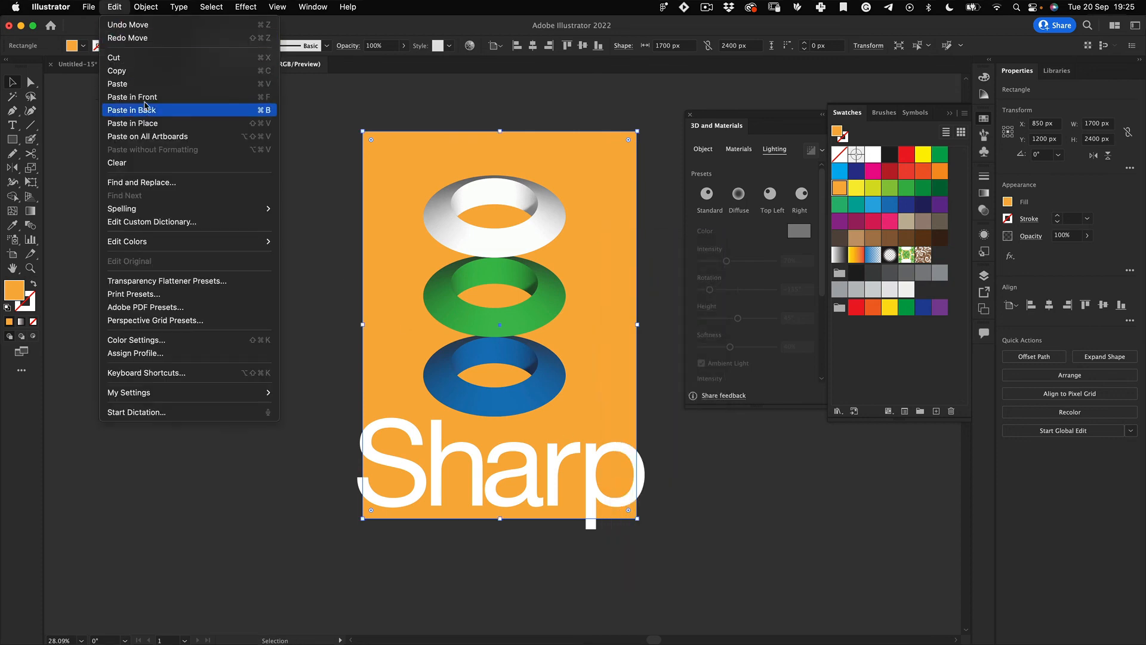
left_click(146, 99)
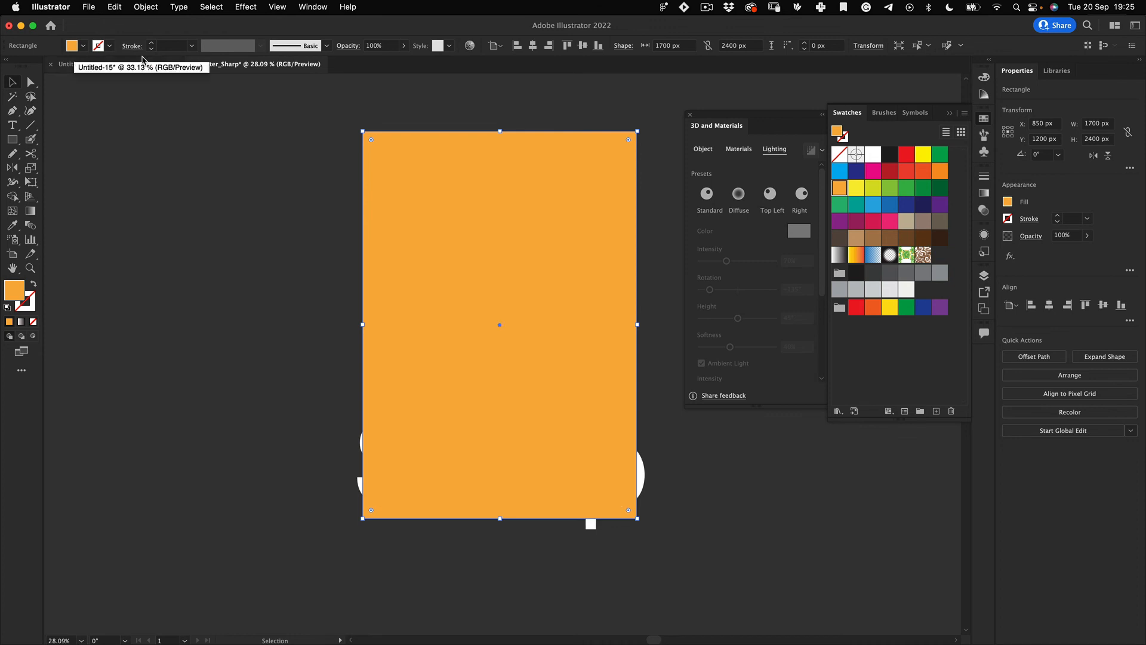
Make a clipping mask from the orange rectangle copy and the Sharp text to trim the word to the poster.
left_click(642, 475, "shift")
right_click(642, 476)
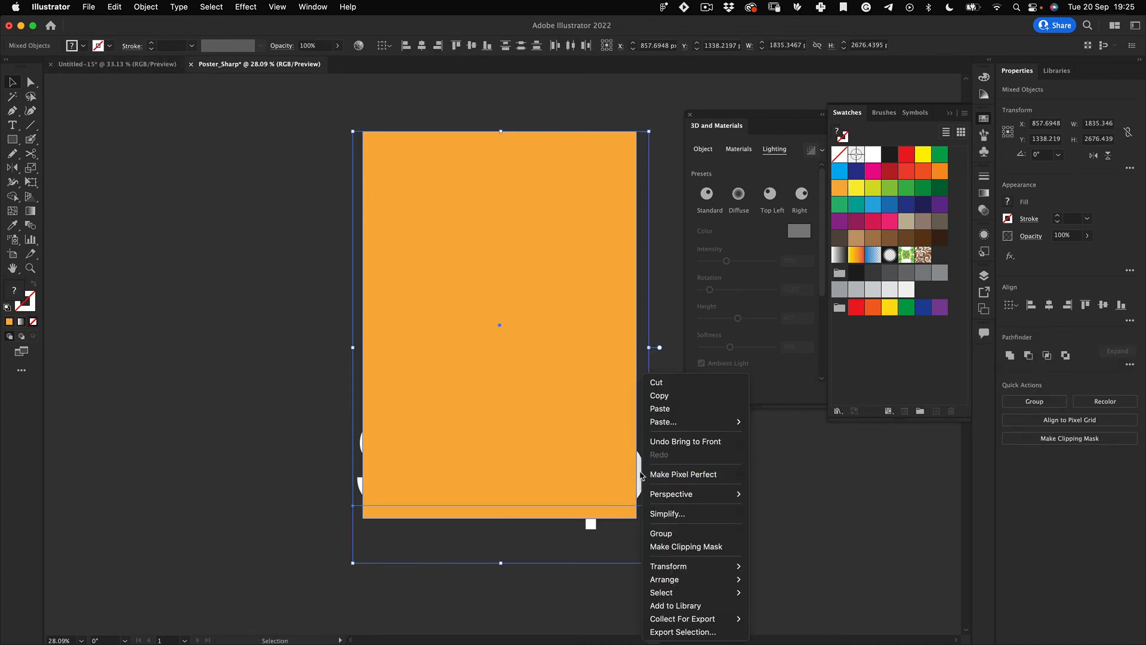
left_click(675, 547)
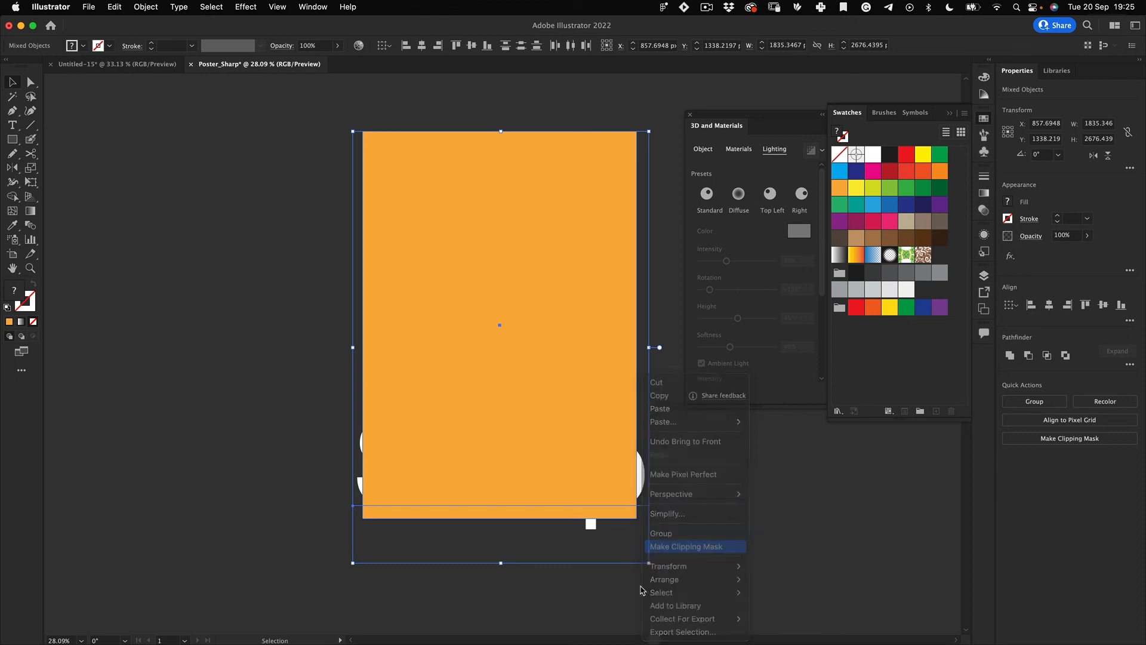
left_click(581, 567)
Isolate the clip group, enlarge the Sharp text slightly, reposition it within the mask, and leave isolation.
left_click(534, 475)
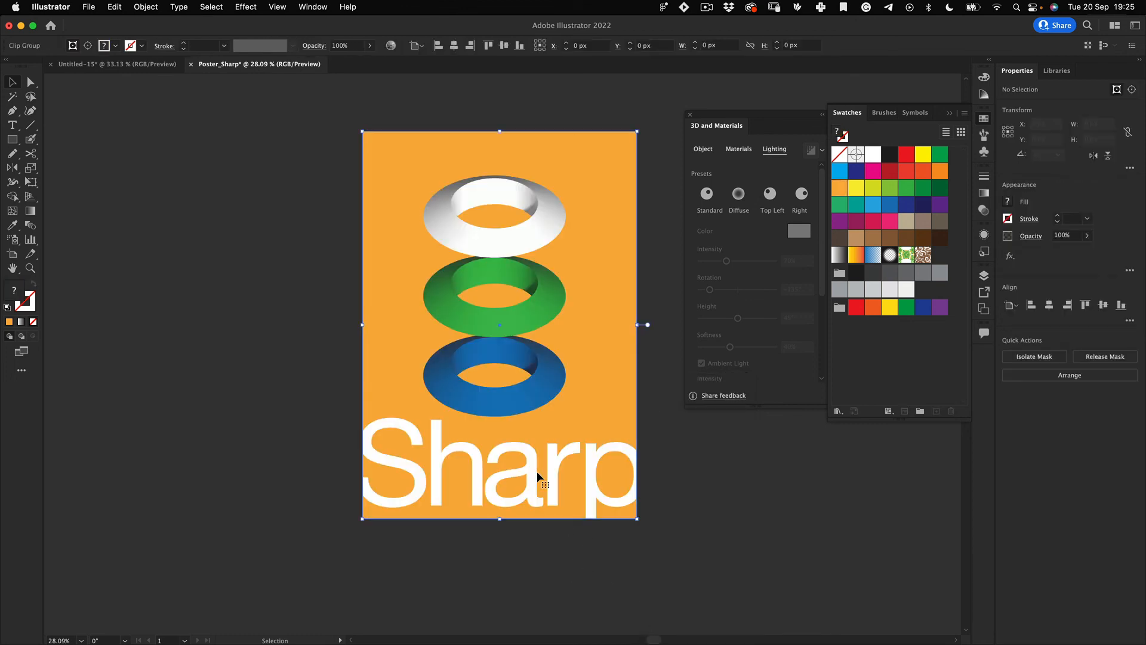
double_click(532, 471)
left_click(532, 471)
key("e")
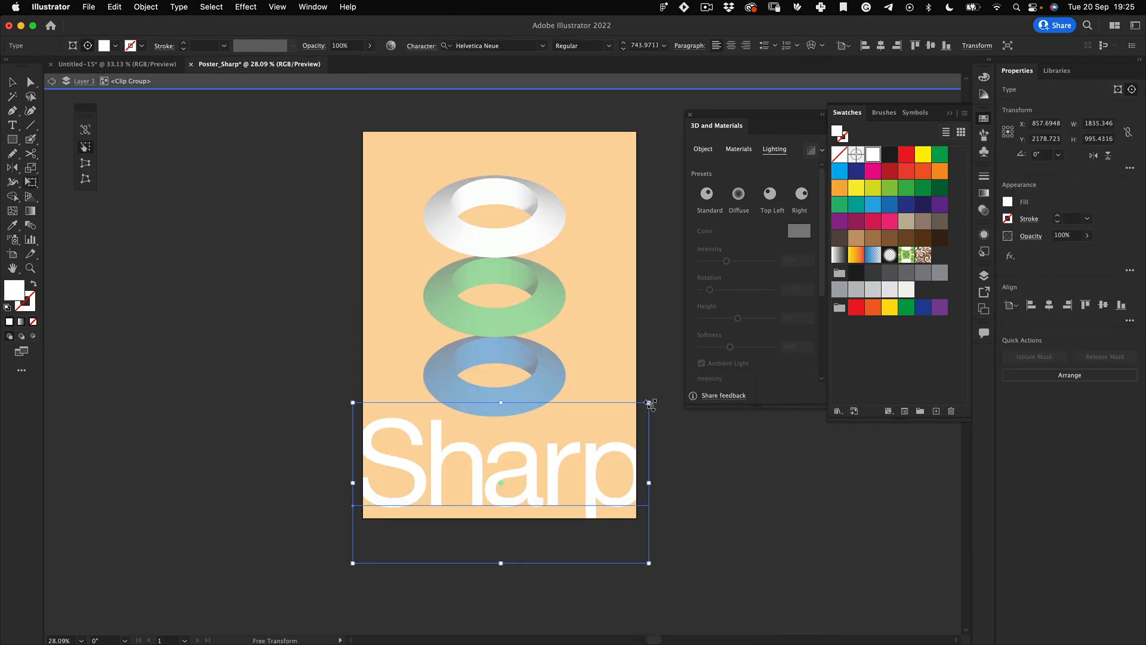
left_click_drag(651, 403, 652, 399)
left_click_drag(650, 403, 655, 393)
left_click_drag(596, 470, 594, 466)
double_click(667, 421)
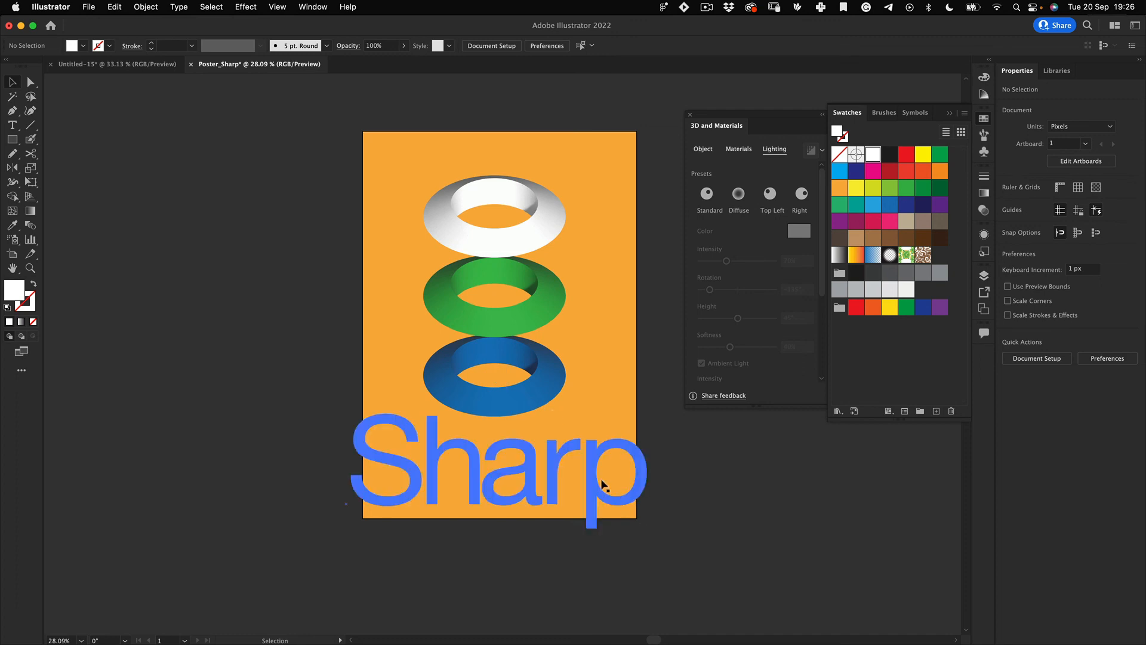
Copy the two small header texts from the Untitled-15 reference and paste them in place at the top of Poster_Sharp.
left_click(167, 69)
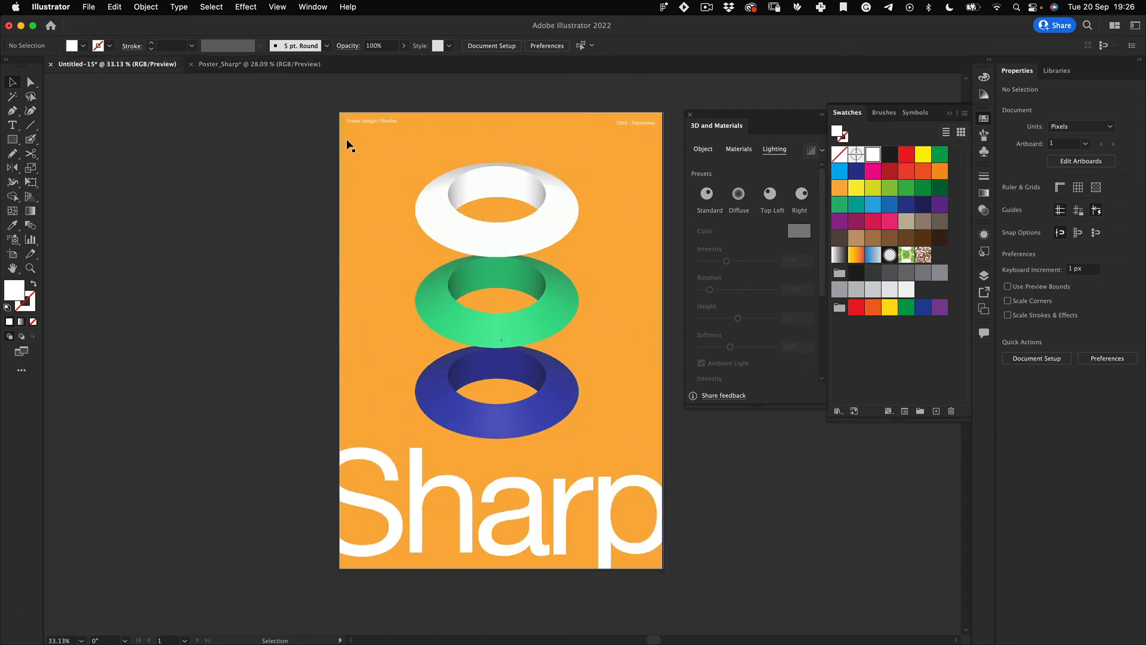
left_click(377, 122)
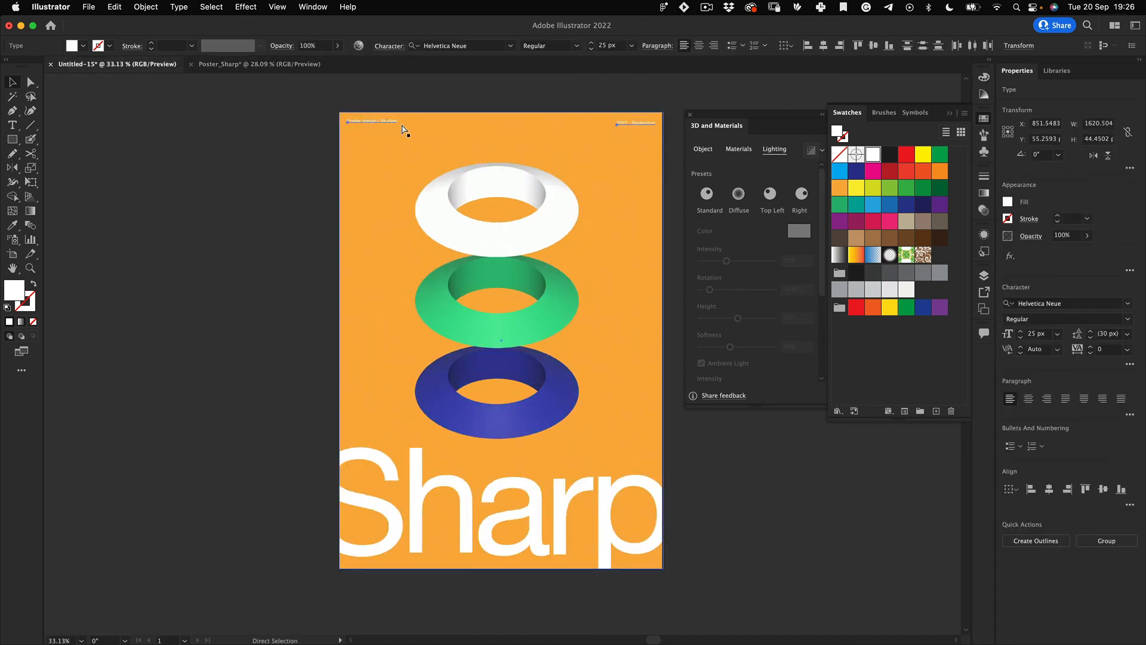
left_click(259, 64)
key("super+shift+v")
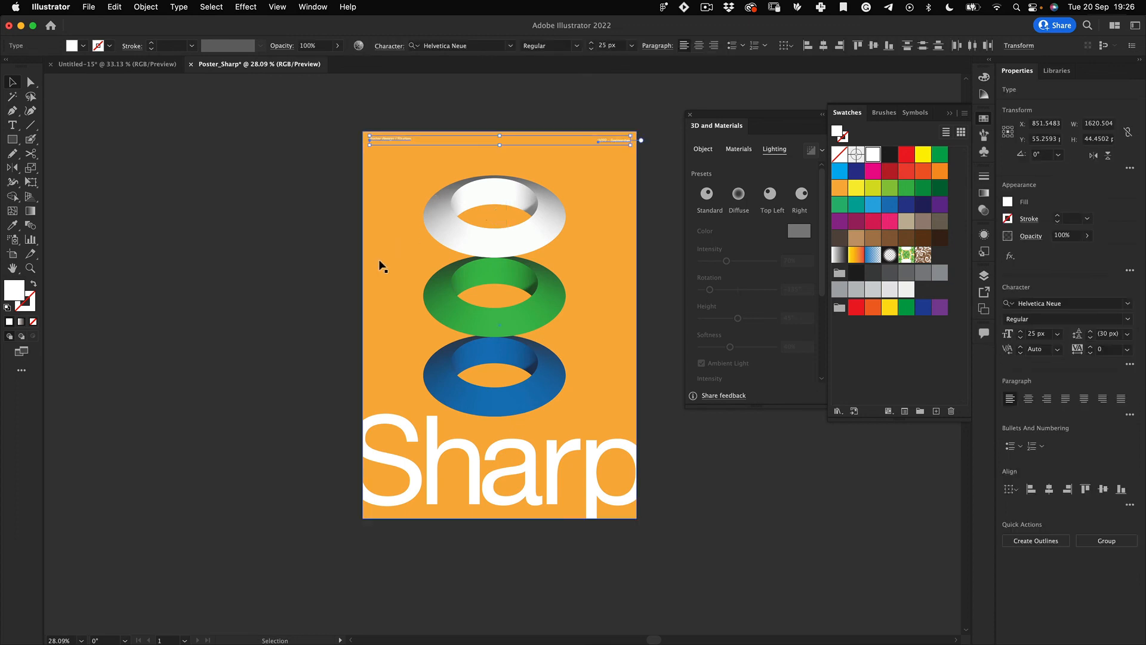
key("super+shift+a")
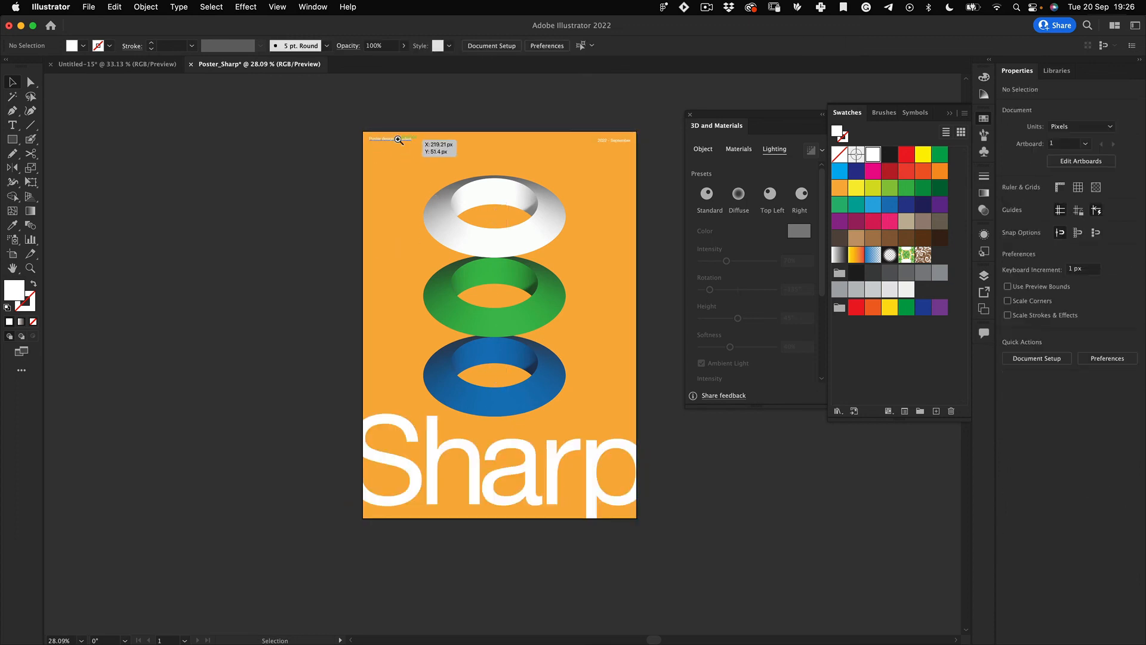
Hide the panels and review the complete poster at a larger view.
key("z")
left_click_drag(620, 312, 536, 264)
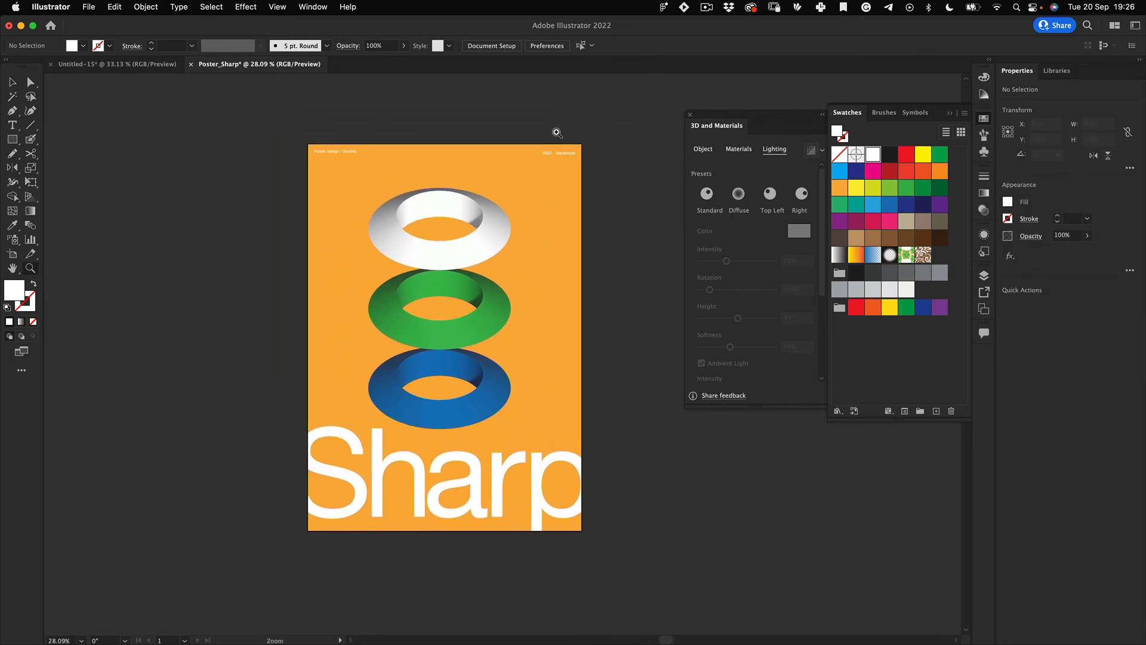
key("shift+Tab")
scroll(595, 232, "left", 3)
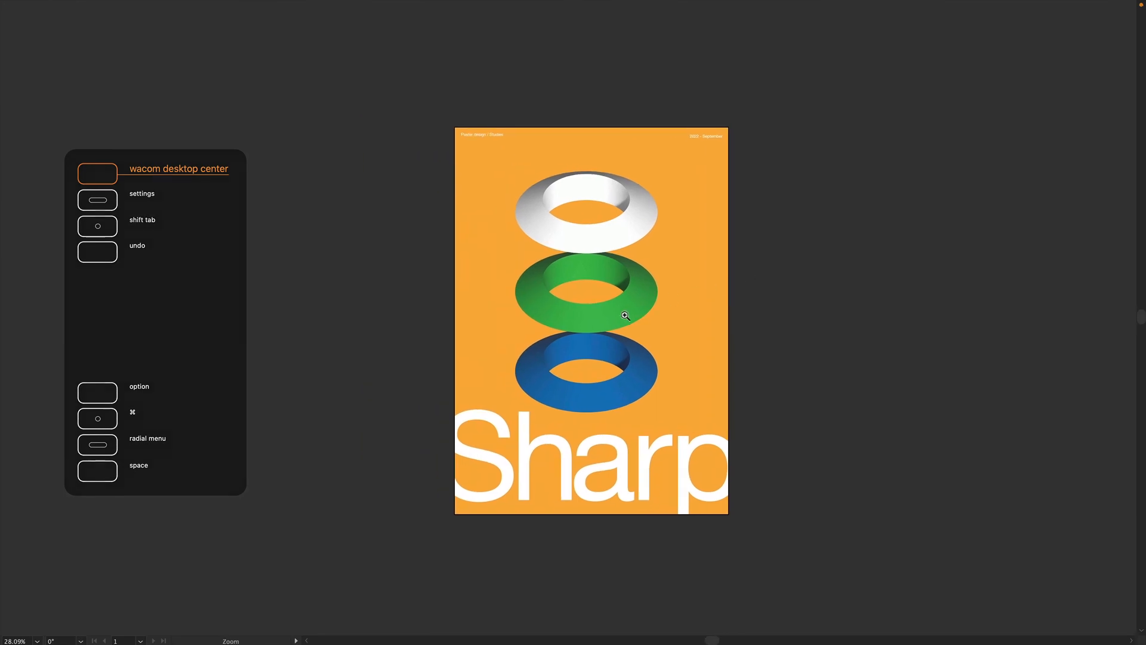
scroll(629, 307, "up", 3)
scroll(601, 315, "up", 2)
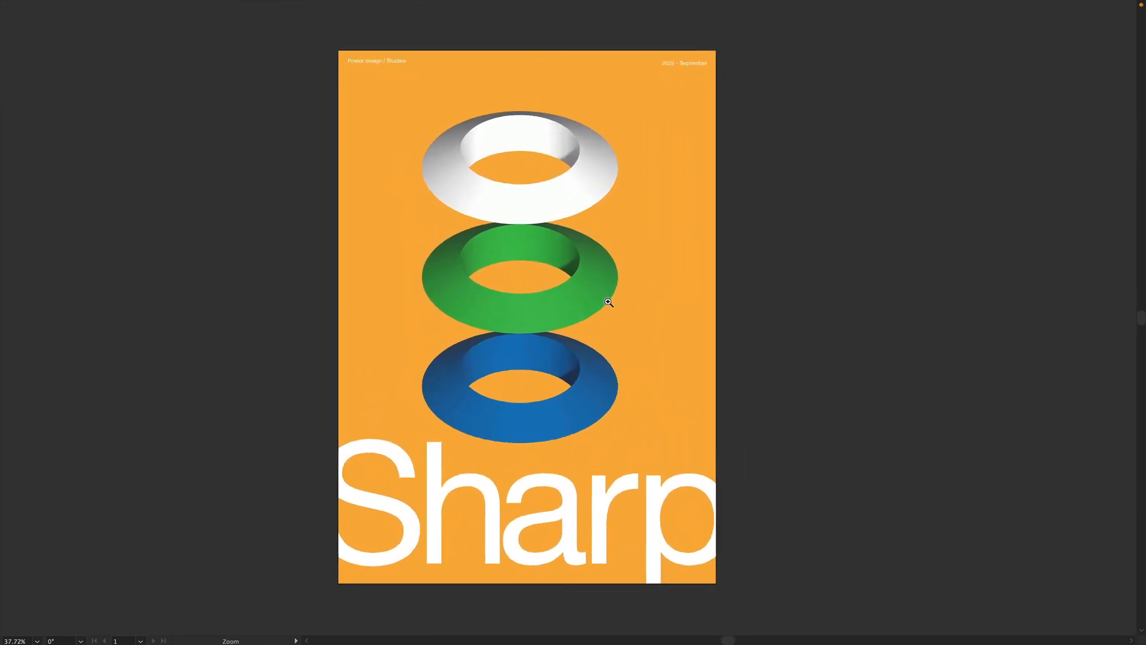
scroll(617, 305, "left", 1)
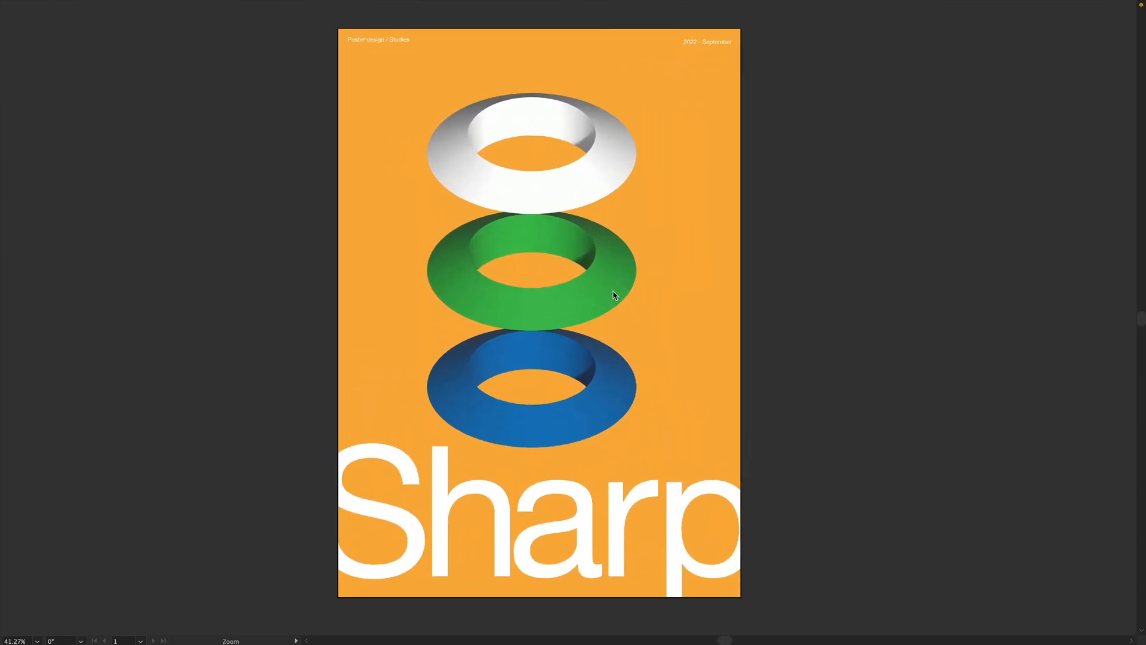